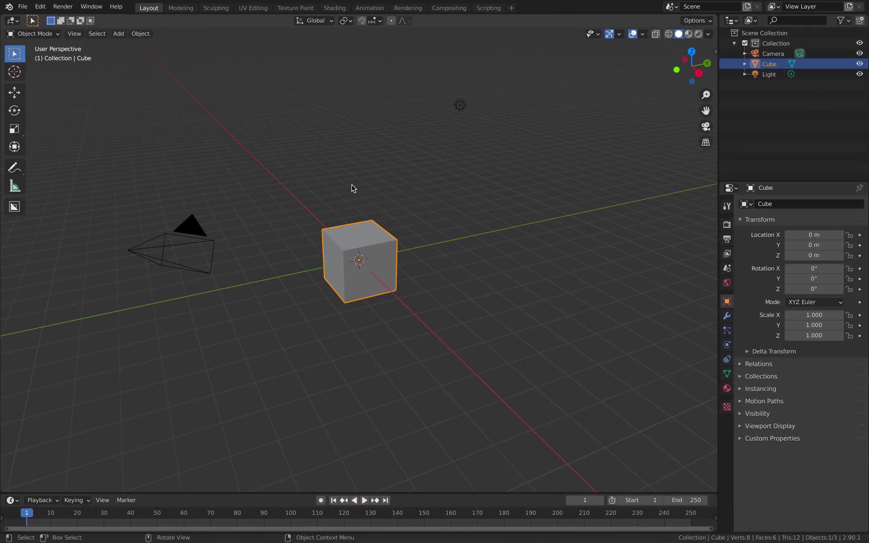
Delete the default camera, cube and light from the scene.
click(362, 186)
key(a)
key(x)
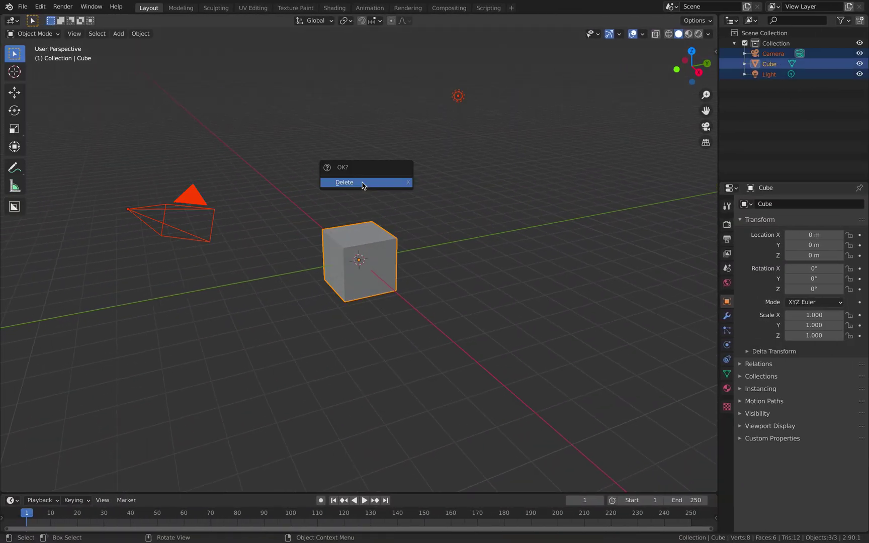
click(363, 185)
Import blender_logo.svg from the blender_logo_kit folder as a Scalable Vector Graphics file.
click(23, 6)
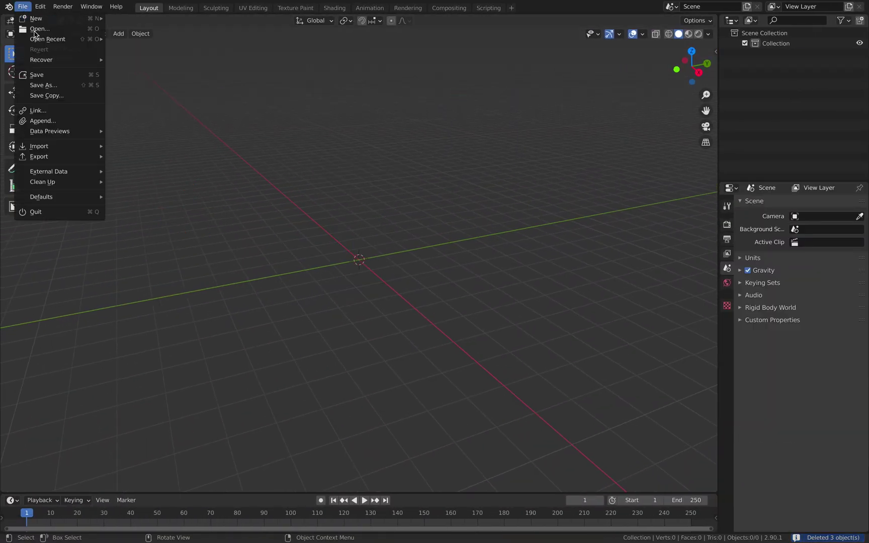
mouse_move(87, 134)
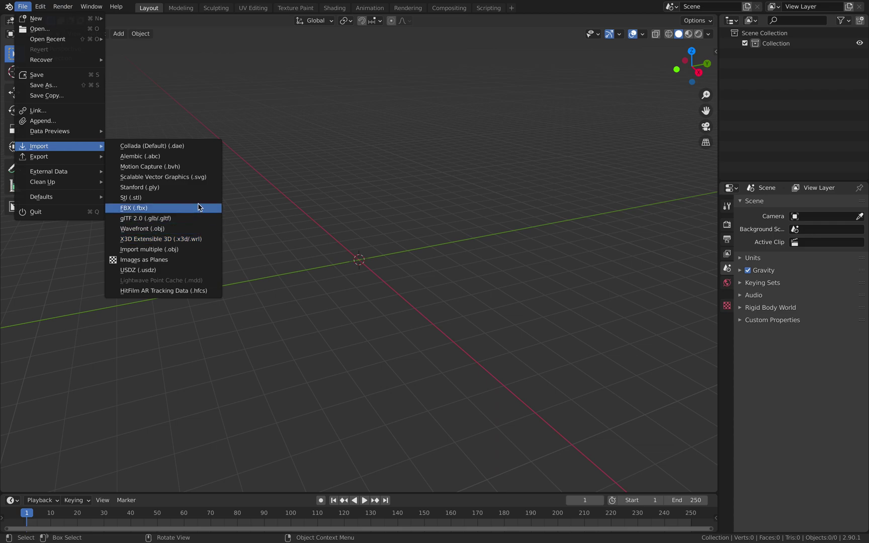
click(199, 178)
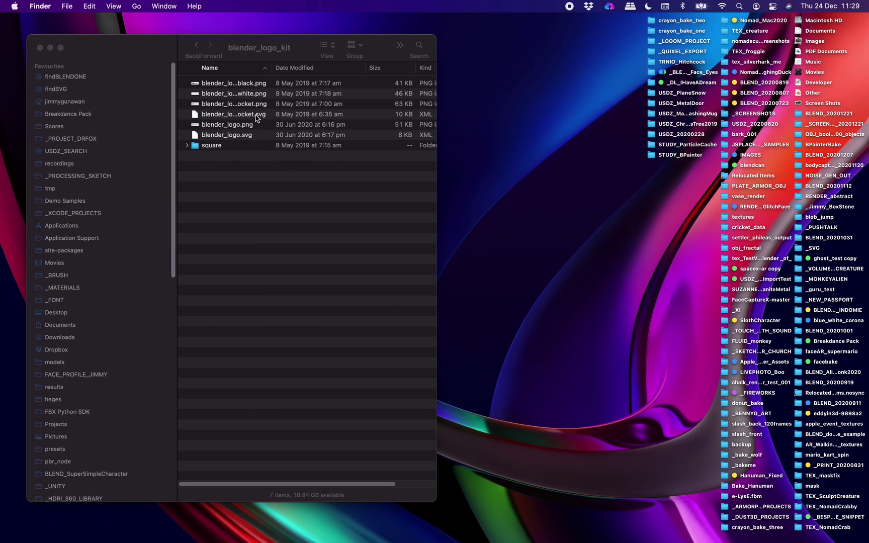
click(235, 136)
drag(235, 140, 511, 270)
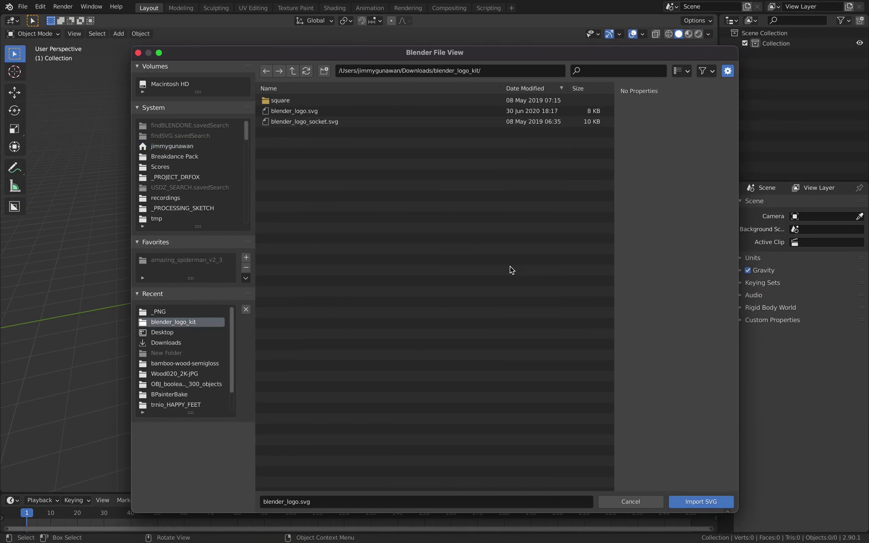
double_click(334, 114)
Select all the curves of the word "blender", making the final letter r the active object.
scroll(410, 252, up, 15)
middle_drag(398, 253, 386, 192)
key(a)
key(alt+a)
key(b)
drag(323, 199, 494, 237)
middle_drag(495, 237, 460, 232)
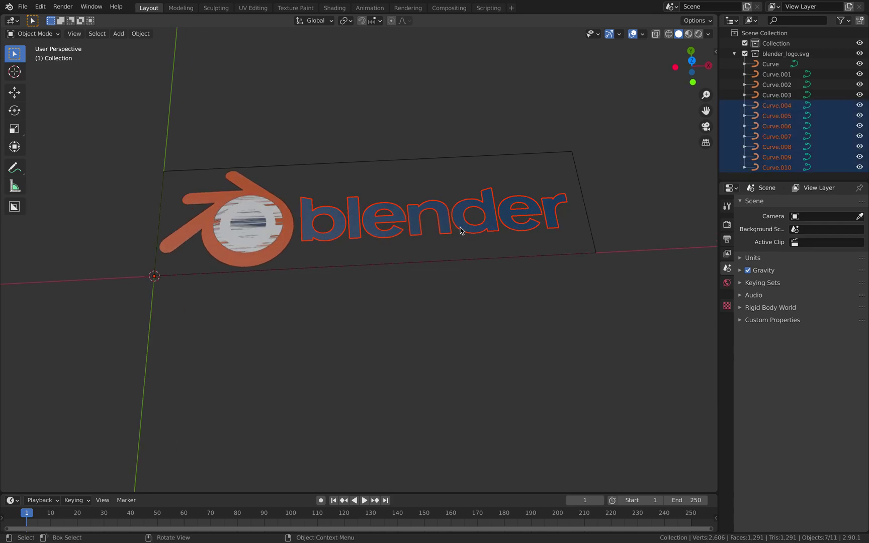
shift+click(556, 215)
middle_drag(556, 215, 498, 222)
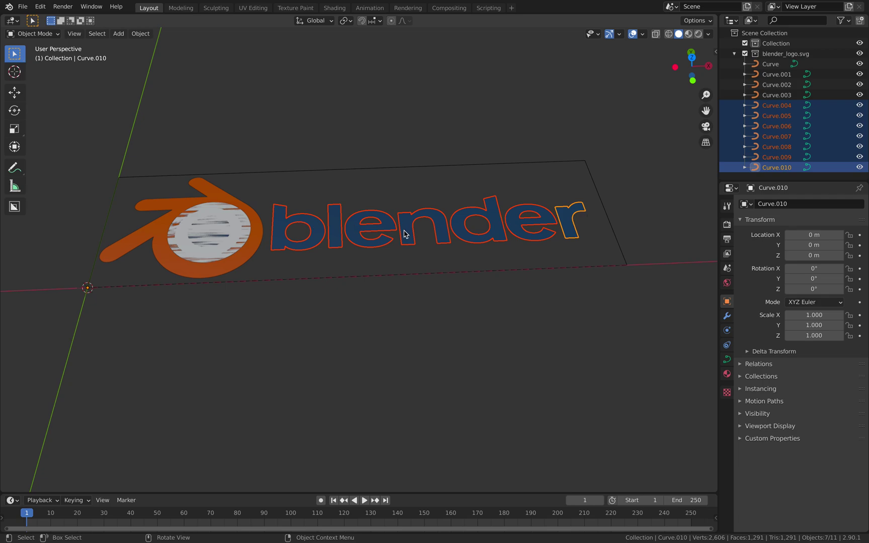
Give the selected letter curves an extrusion of 0.012 m and a bevel depth of 0.002 m.
click(727, 360)
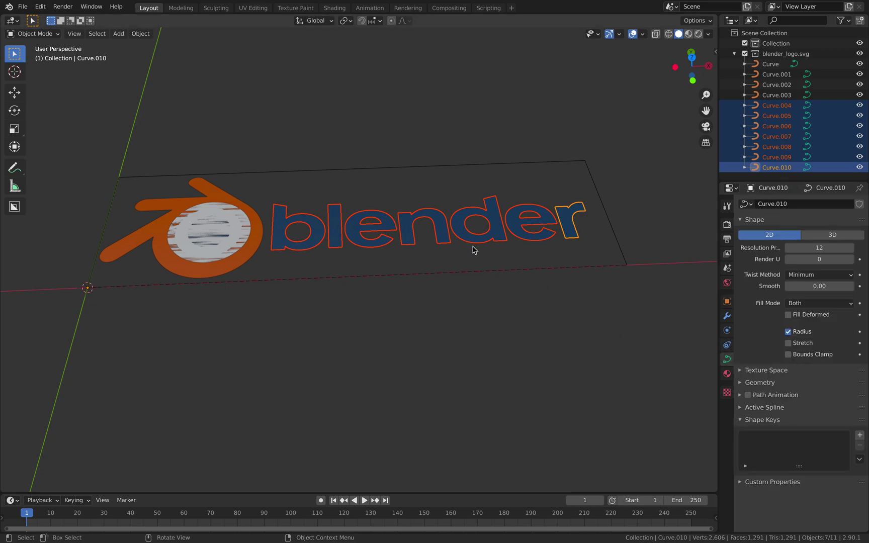
middle_drag(473, 250, 483, 240)
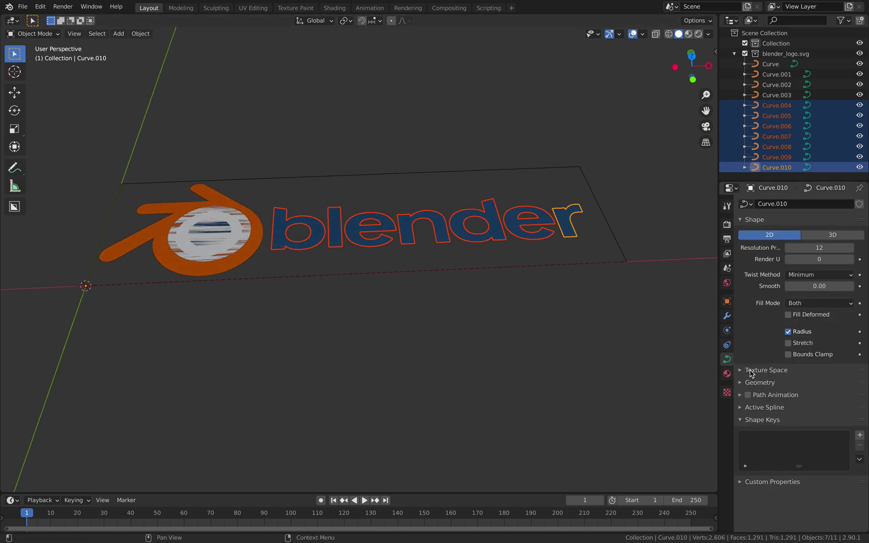
click(762, 382)
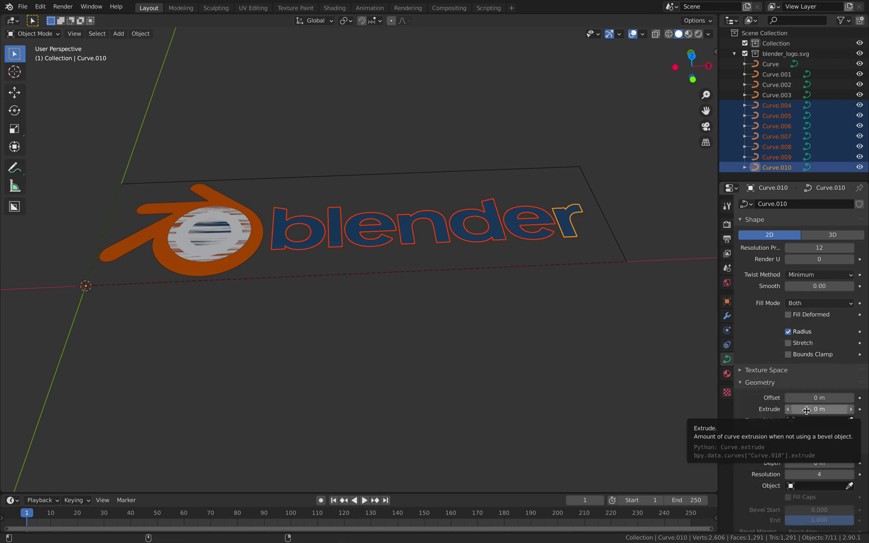
drag(798, 409, 820, 409)
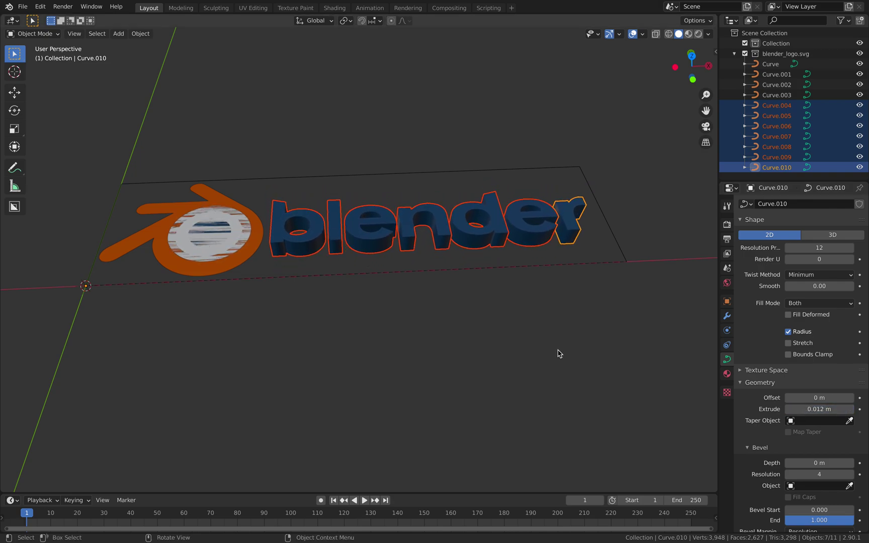
middle_drag(559, 353, 561, 363)
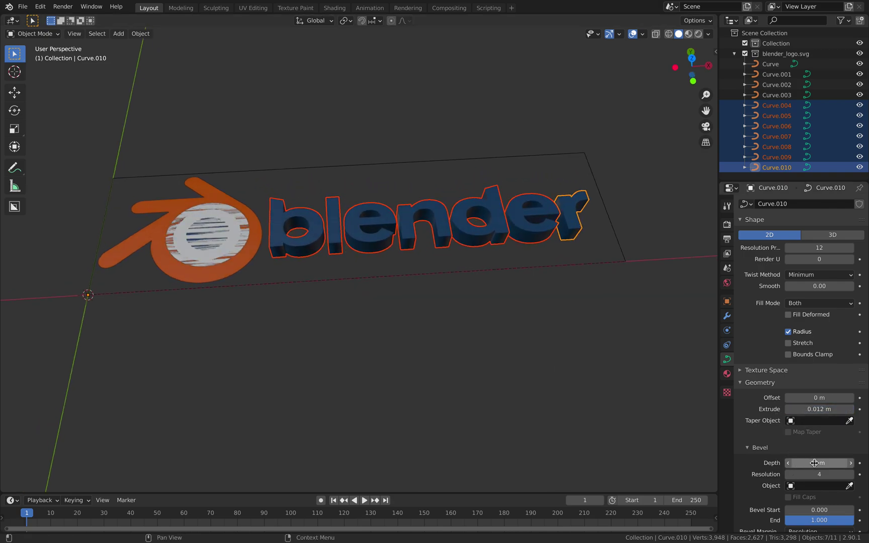
mouse_move(806, 463)
mouse_down()
mouse_move(825, 463)
mouse_move(811, 463)
mouse_up()
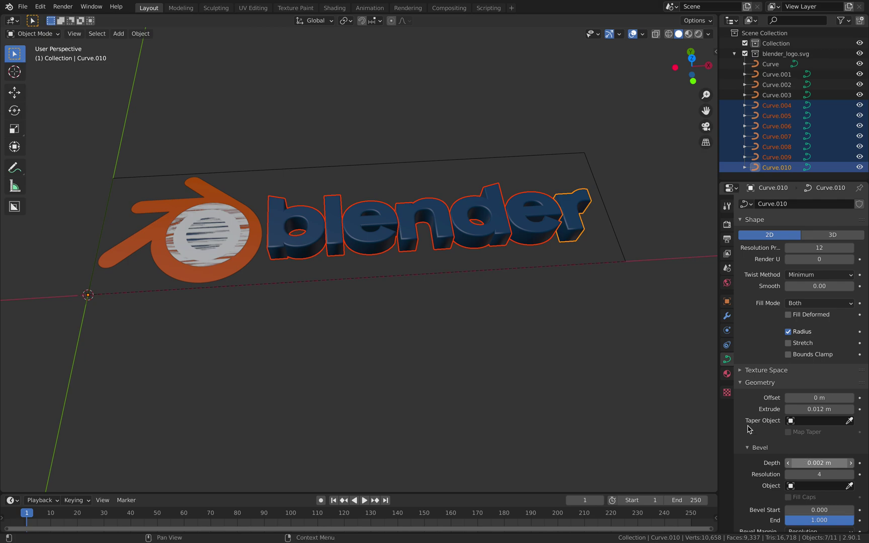
Extrude the orange symbol curve of the logo by 0.016 m.
middle_drag(390, 234, 492, 241)
scroll(492, 242, up, 2)
click(305, 212)
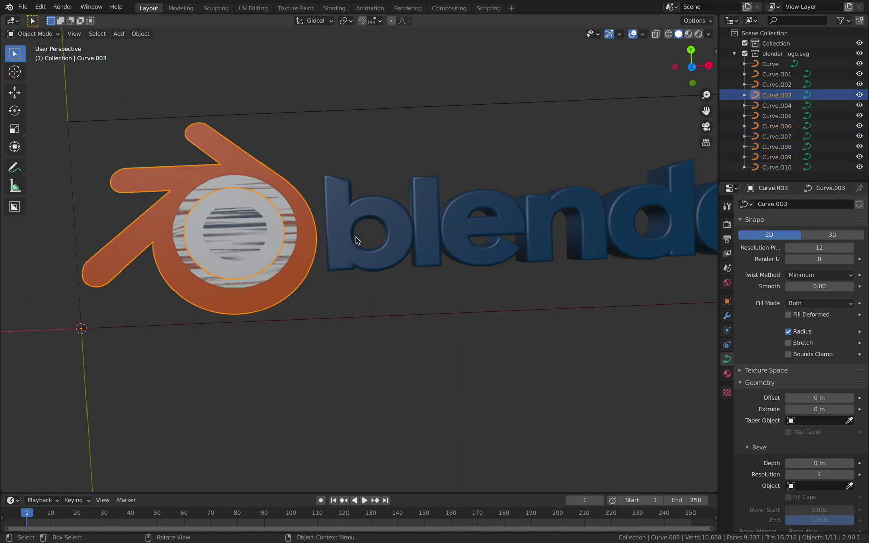
middle_drag(357, 241, 358, 206)
drag(813, 409, 830, 409)
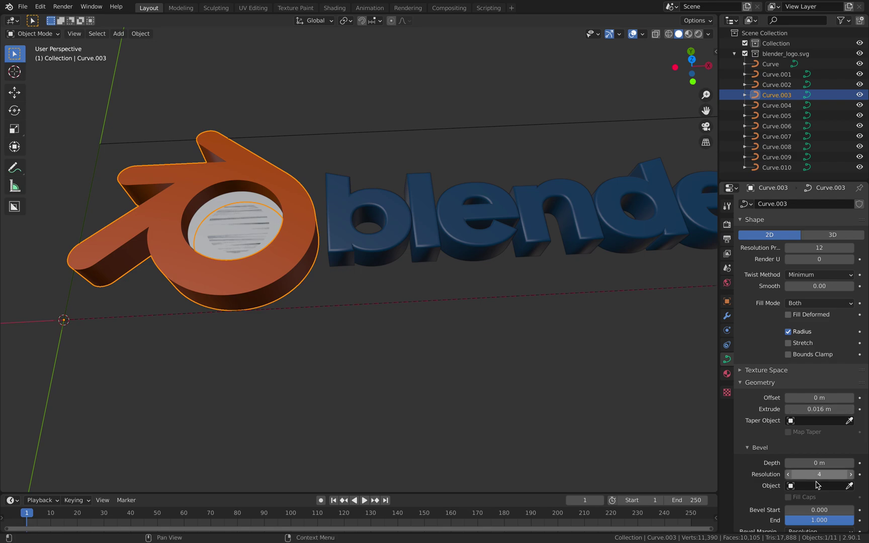
drag(815, 463, 825, 463)
Extrude the blue disc at the centre of the logo symbol so it rises above the white disc.
click(261, 225)
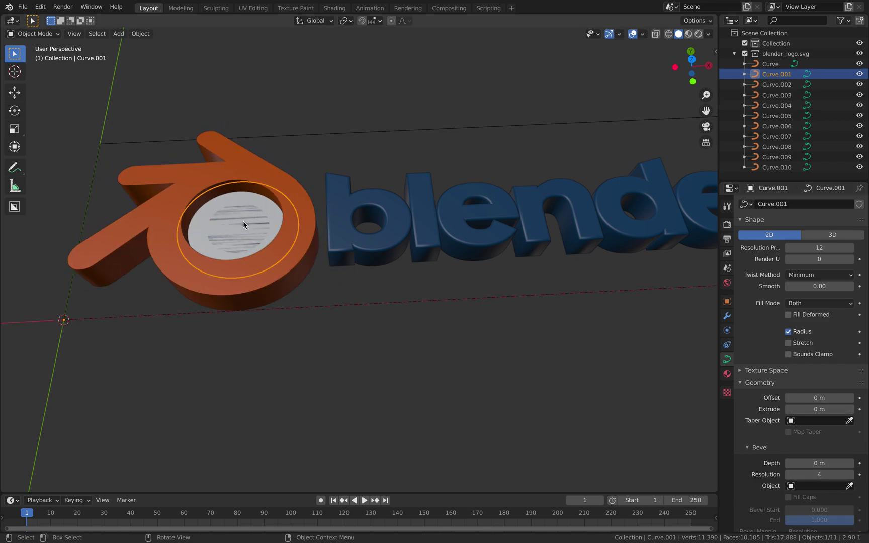
click(256, 216)
drag(805, 409, 815, 409)
middle_drag(443, 307, 412, 298)
click(431, 338)
click(244, 228)
Set the orange symbol curve's bevel depth to 0.002 m.
middle_drag(303, 260, 298, 243)
click(295, 239)
drag(819, 463, 826, 463)
middle_drag(481, 306, 455, 342)
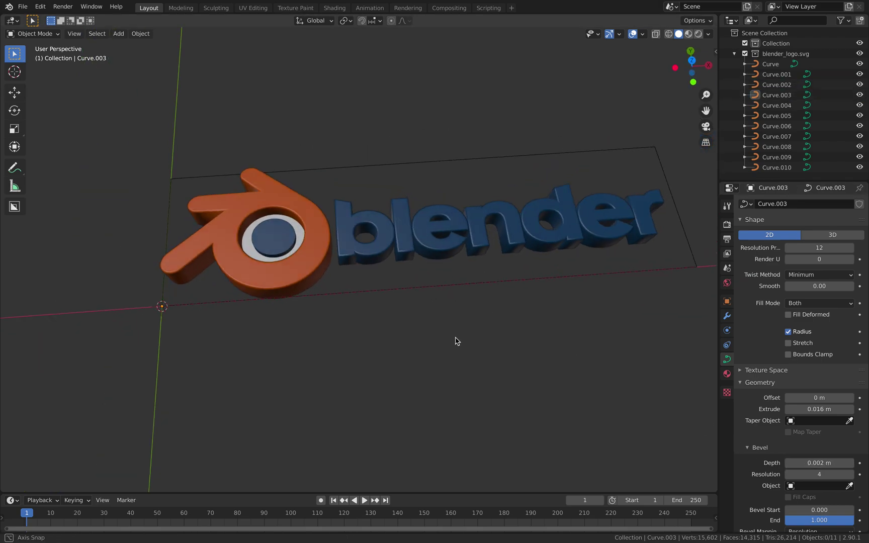
click(435, 167)
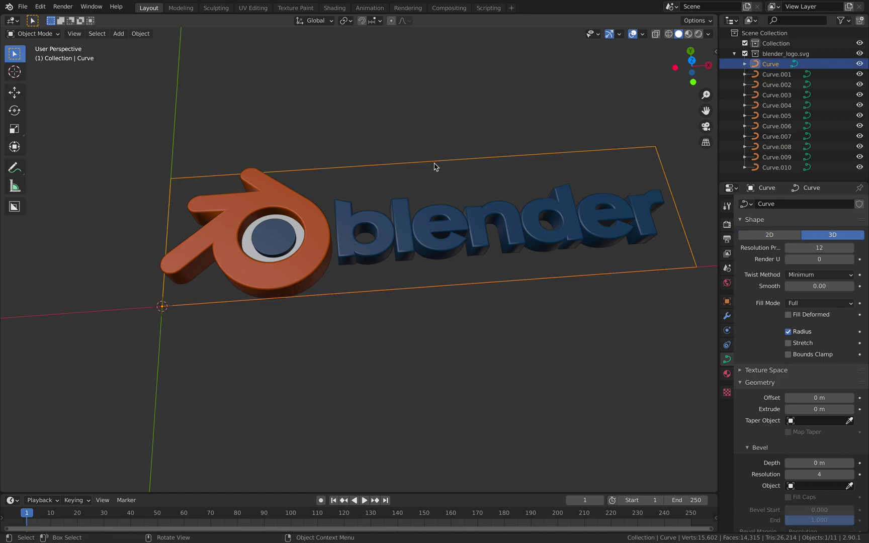
click(445, 135)
mouse_move(451, 138)
middle_down()
mouse_move(452, 166)
mouse_move(451, 149)
middle_up()
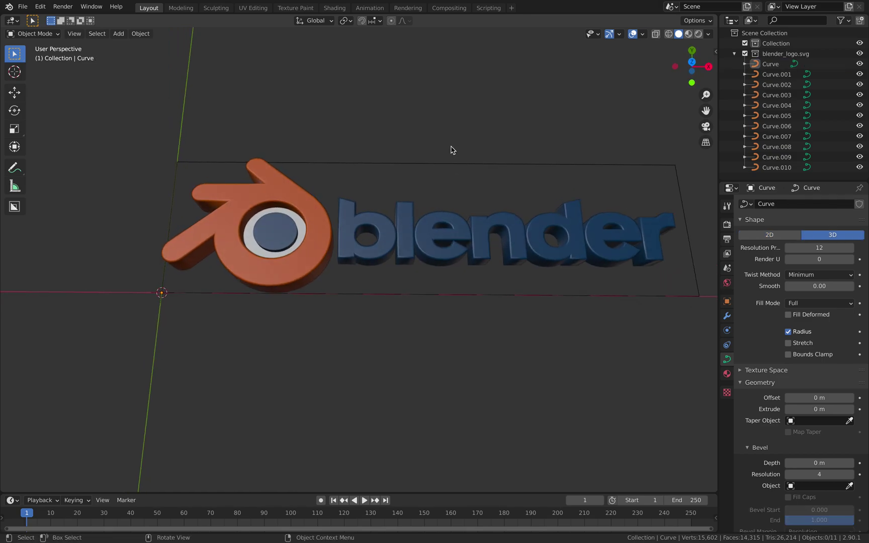
shift+middle_drag(500, 170, 462, 164)
scroll(467, 182, down, 3)
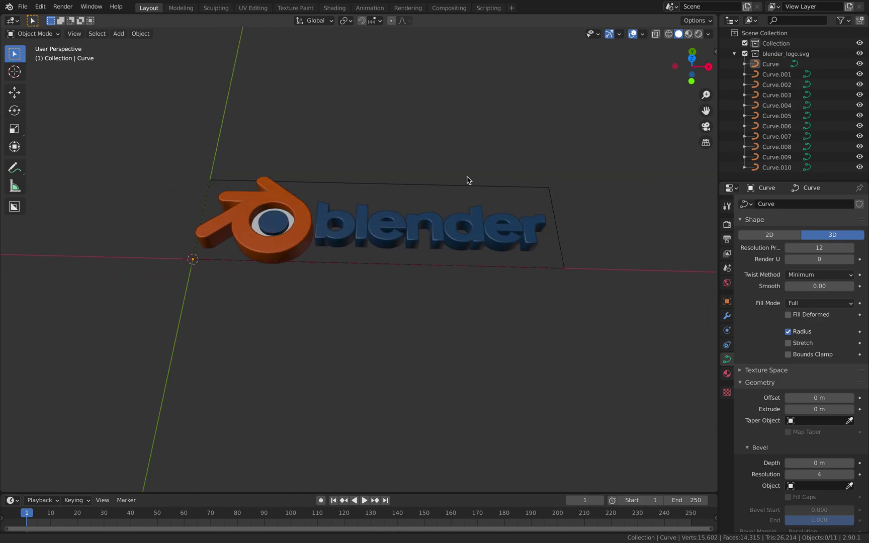
Bring cat.png from the _PNG folder in Downloads into the Blender scene as a reference image.
key(ctrl+Left)
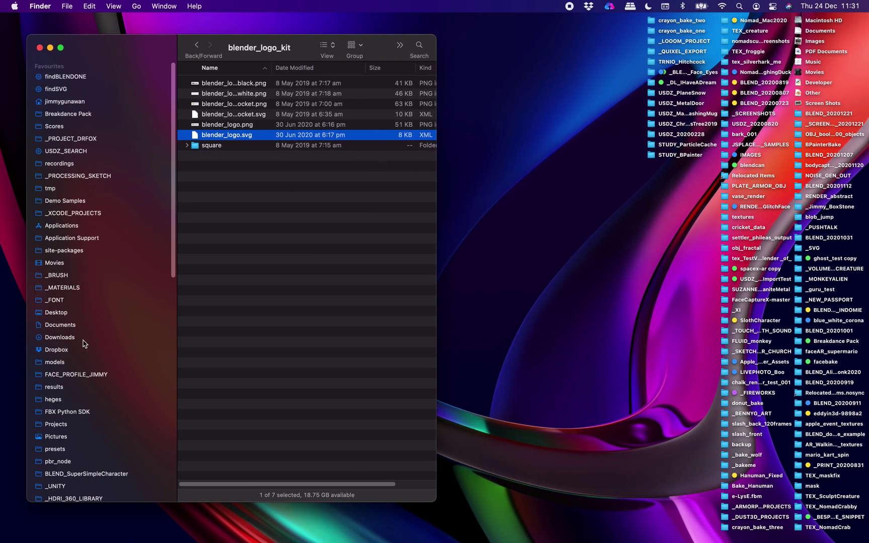
click(84, 339)
scroll(242, 201, up, 5)
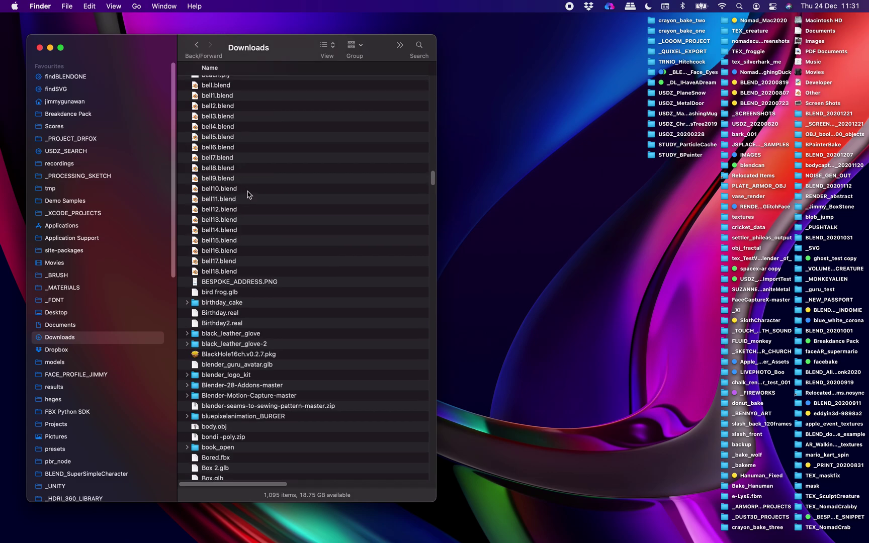
scroll(248, 194, up, 5)
click(323, 171)
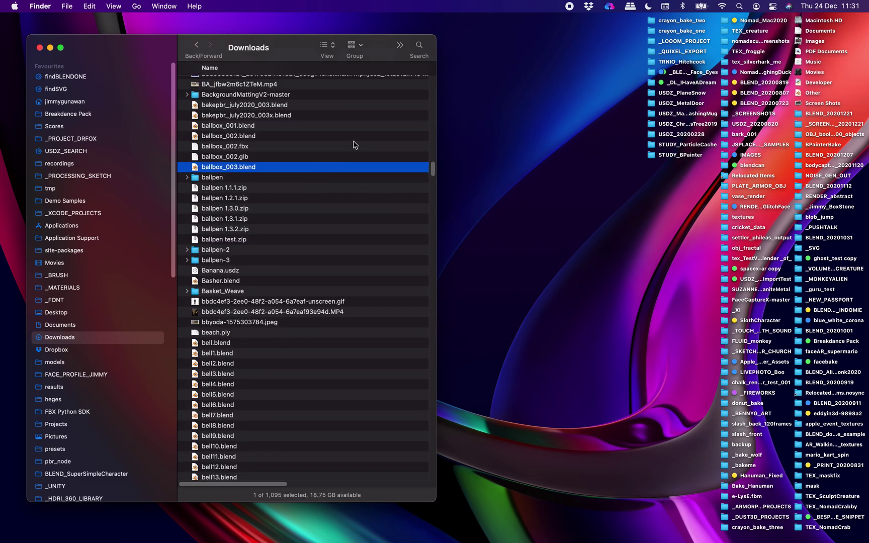
text(_png)
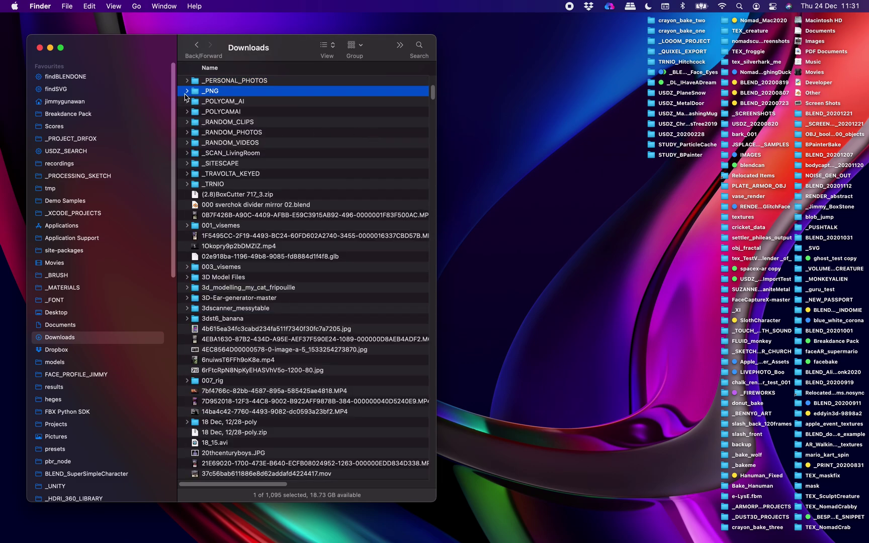
click(186, 92)
drag(241, 104, 399, 353)
key(ctrl+Right)
scroll(428, 279, down, 5)
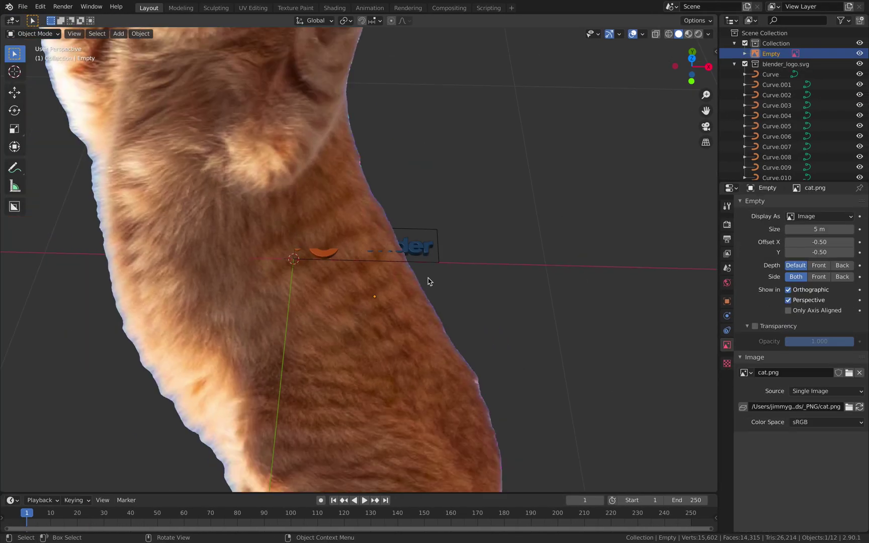
Scale the cat image down and move it beside the logo, clear of the lettering.
scroll(429, 282, down, 5)
key(s)
click(386, 282)
key(g)
click(319, 263)
Tilt the cat image freely with a Trackball rotation.
scroll(322, 255, up, 3)
key(r)
key(r)
click(330, 224)
scroll(330, 224, up, 2)
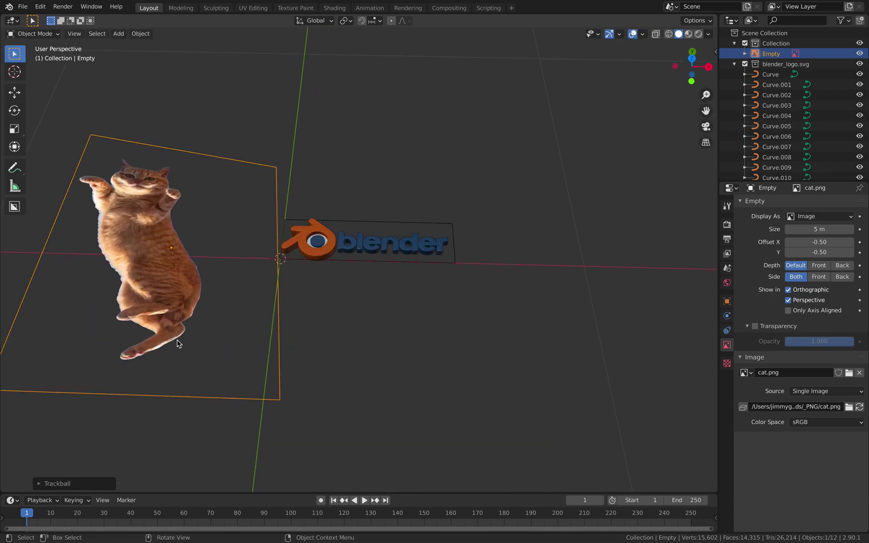
Delete the cat reference image from the scene.
key(x)
click(322, 209)
scroll(442, 201, up, 4)
shift+middle_drag(442, 202, 390, 209)
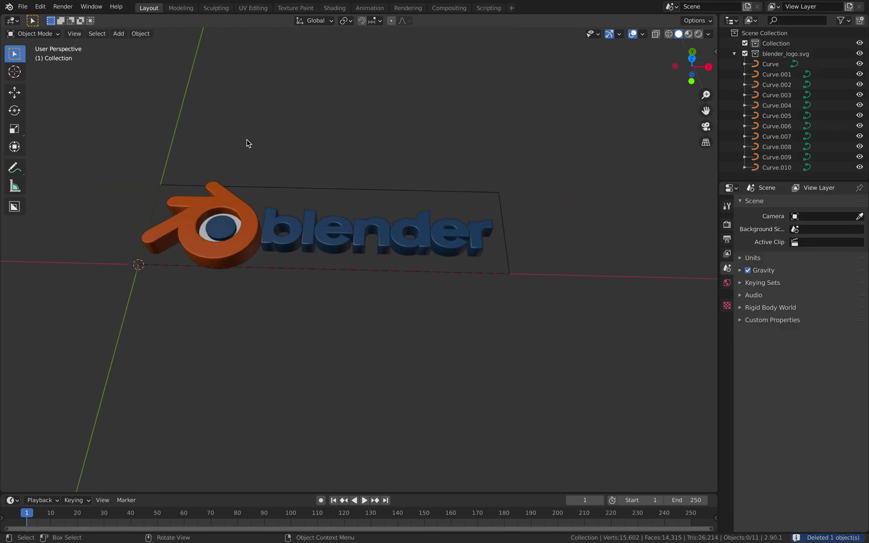
Save the scene to the Desktop as blender_logo_001.blend.
click(22, 6)
click(59, 86)
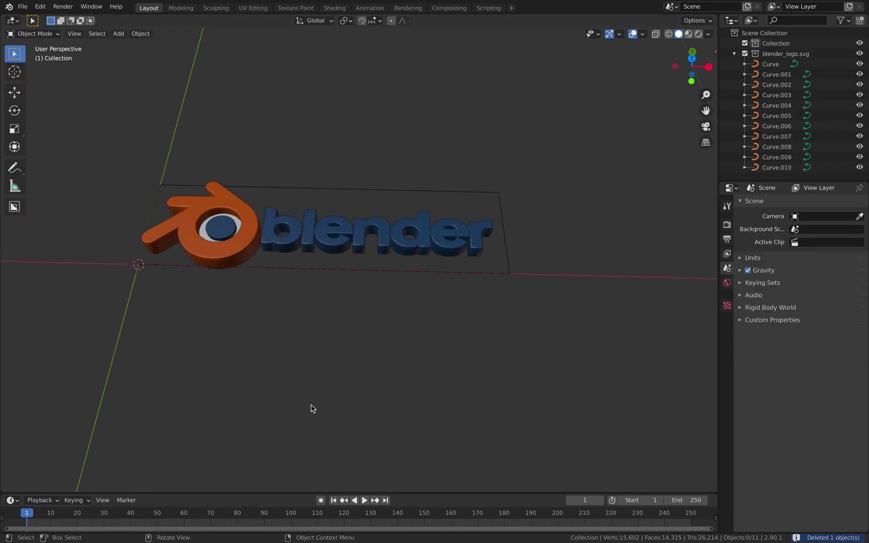
click(282, 501)
text(bl)
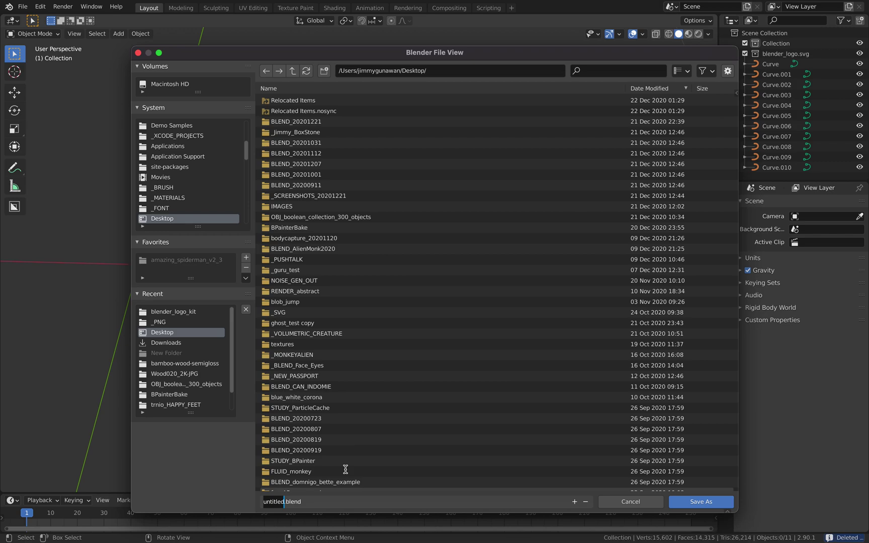
text(ender_llogo)
key(BackSpace)
key(BackSpace)
key(BackSpace)
key(BackSpace)
text(g)
key(BackSpace)
text(ogo_0)
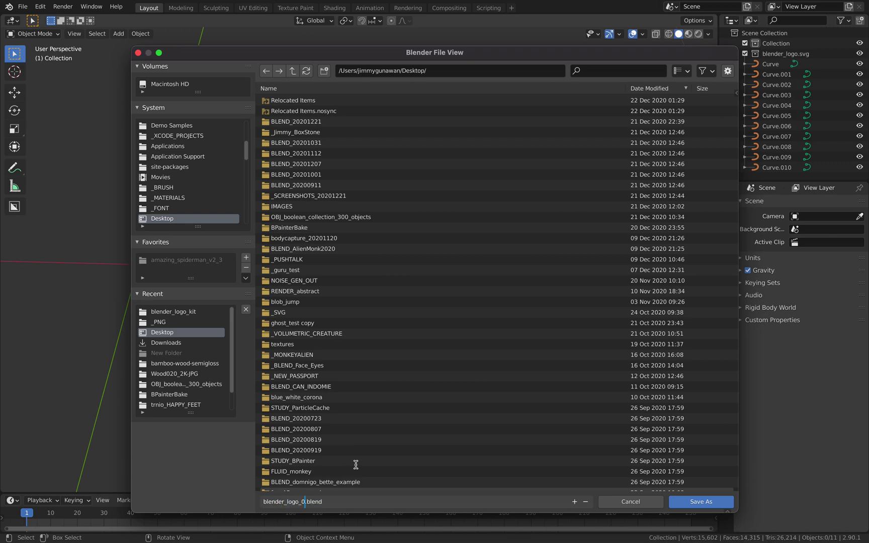
text(01)
click(694, 502)
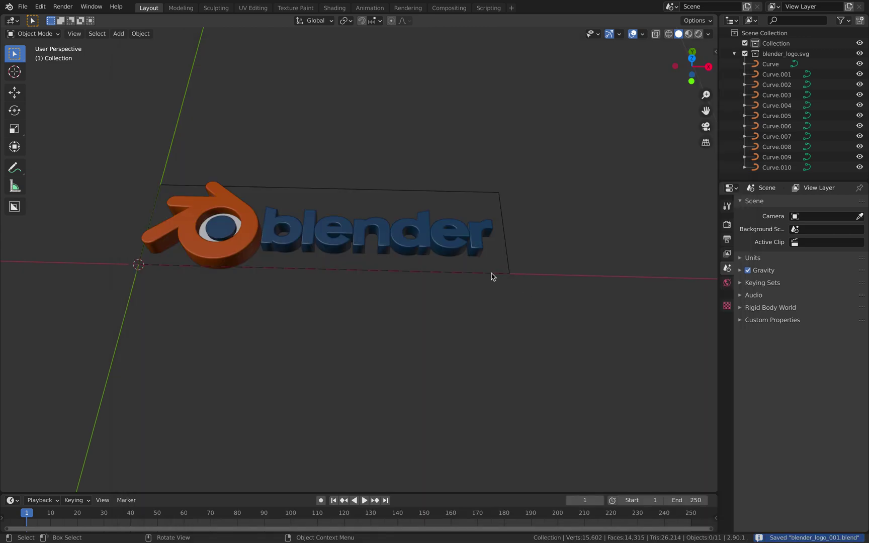
Show the viewport sidebar and bring up the Logo-Tracer add-on's settings.
click(716, 51)
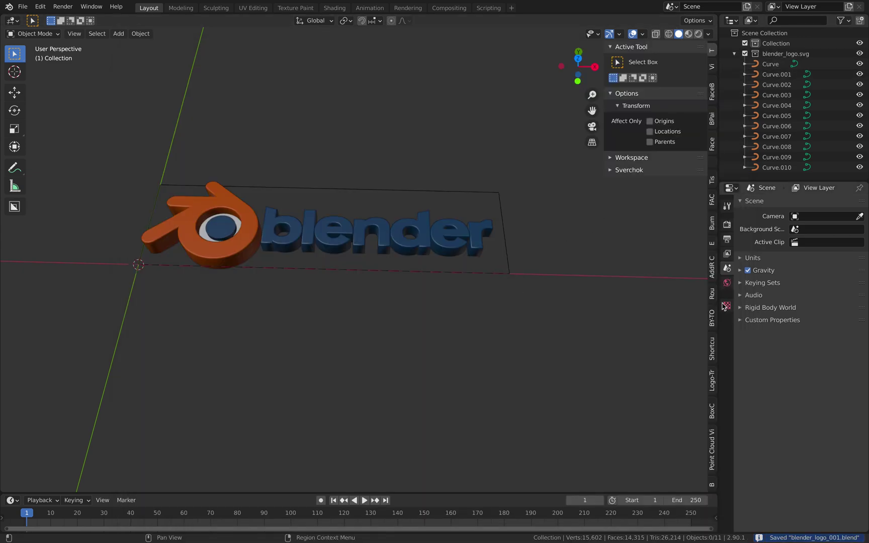
scroll(716, 167, down, 6)
ctrl+scroll(715, 168, down, 5)
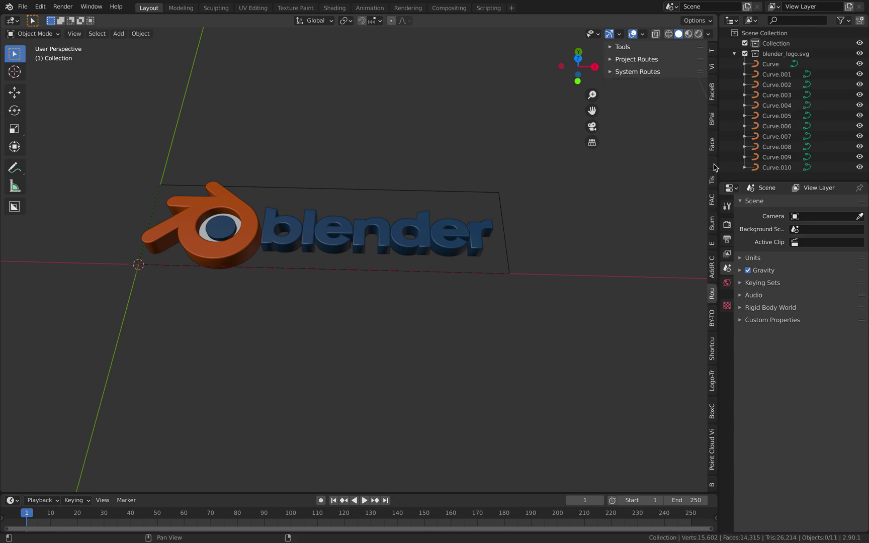
ctrl+scroll(716, 167, down, 3)
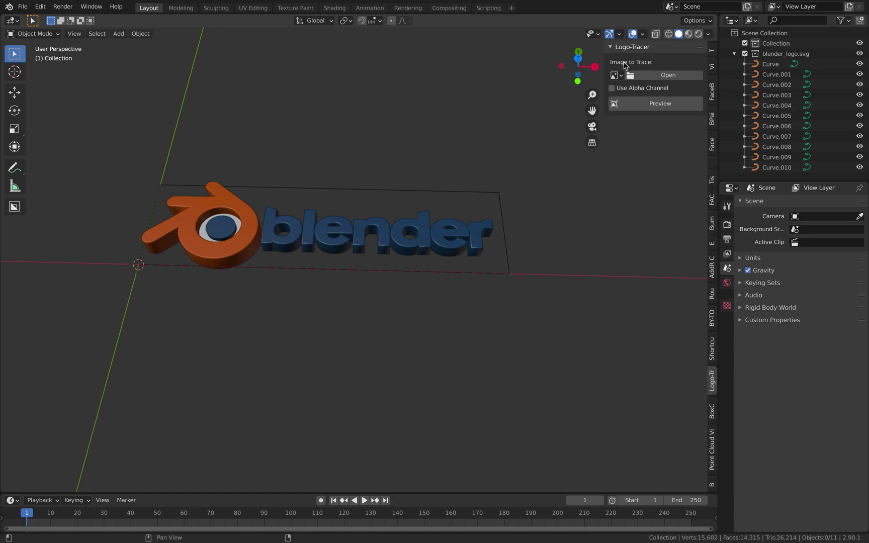
Look up the Logo-Tracer add-on in Blender's preferences by searching for "logo" and examine its details.
click(40, 6)
click(78, 165)
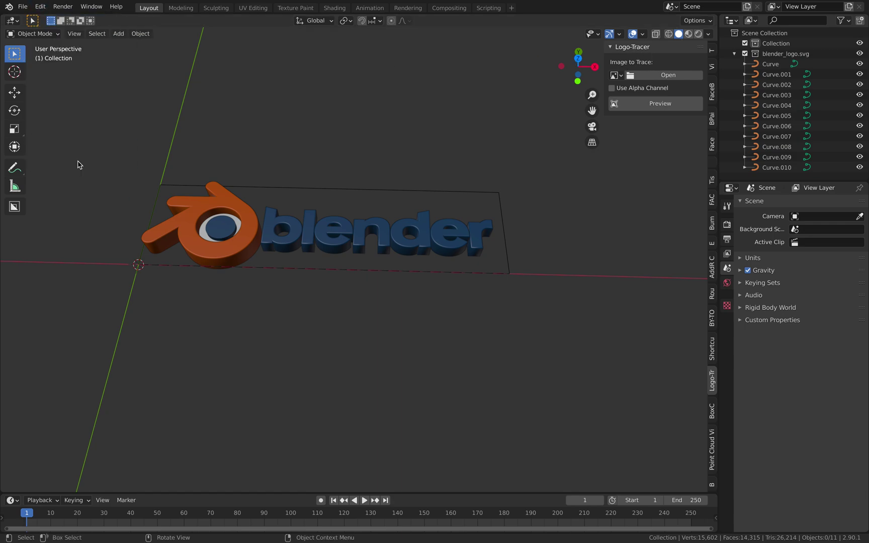
click(297, 64)
text(logo)
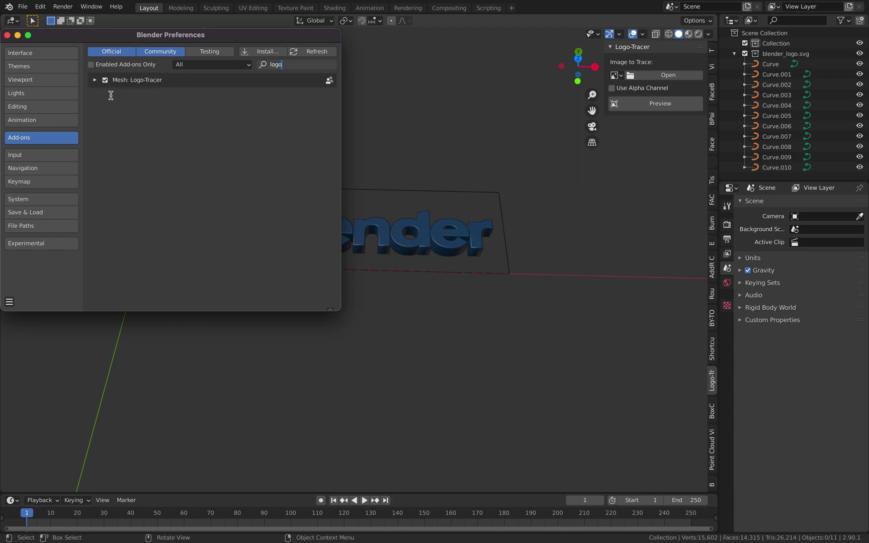
click(95, 81)
click(95, 81)
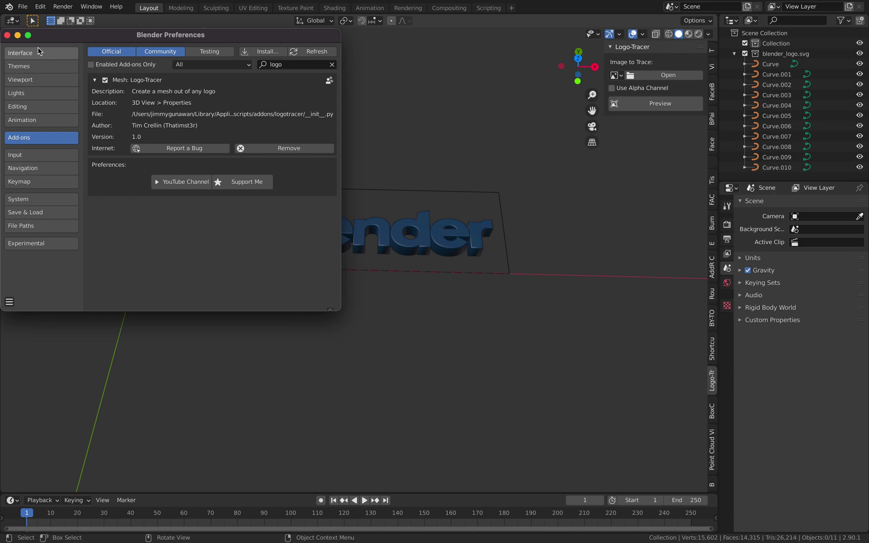
click(7, 35)
middle_drag(376, 159, 390, 163)
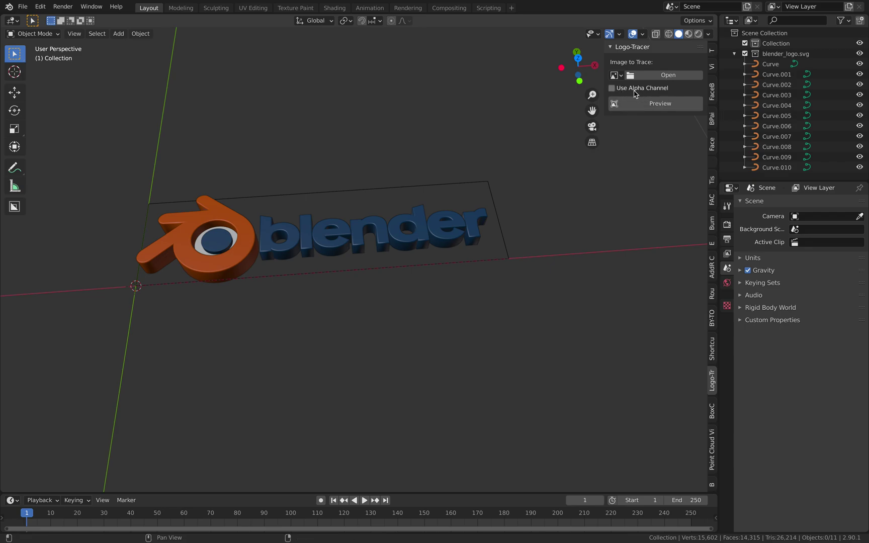
Switch to Finder, preview cat.png in the _PNG folder of Downloads, and return to Blender.
key(ctrl+Left)
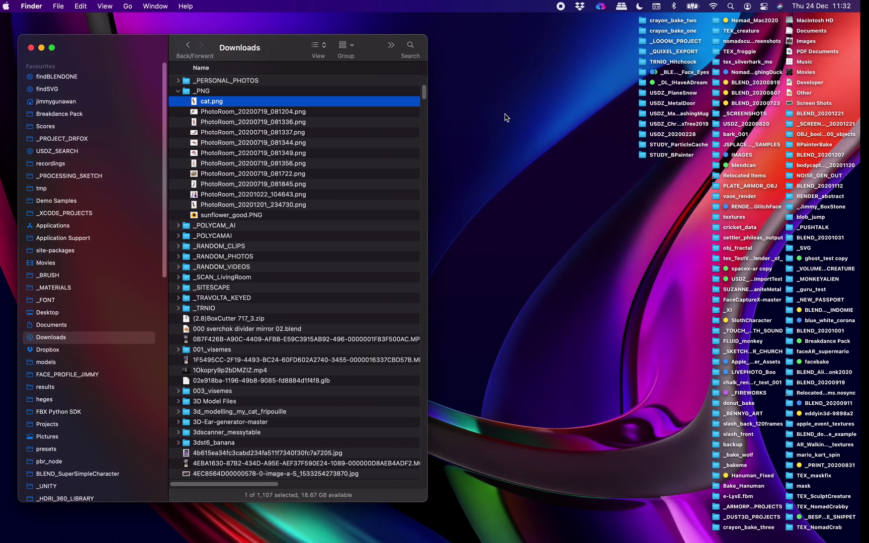
click(263, 111)
key(Up)
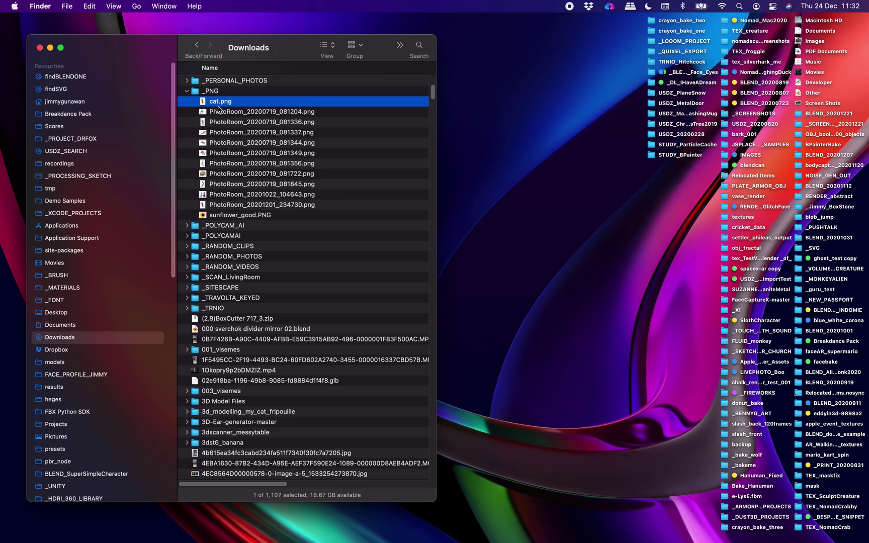
key(space)
mouse_move(452, 48)
mouse_down()
mouse_move(446, 42)
mouse_move(470, 46)
mouse_move(445, 46)
mouse_up()
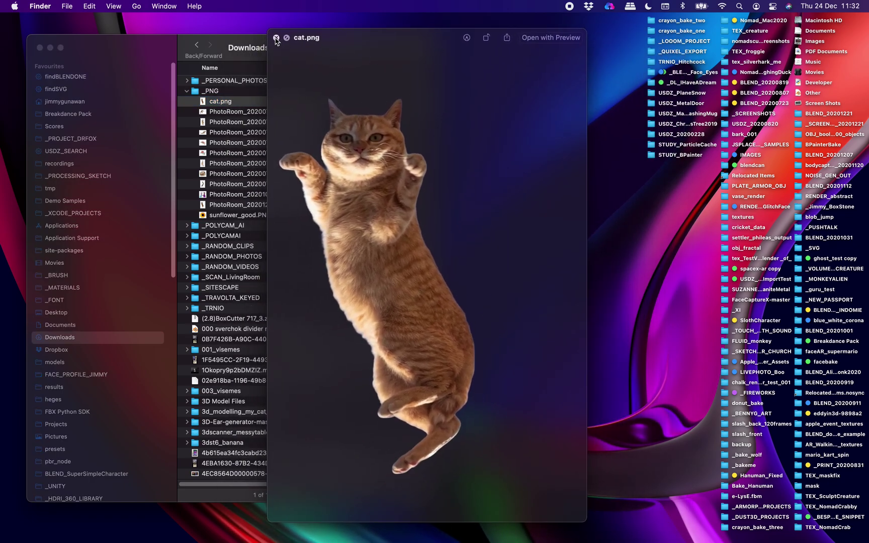
click(275, 39)
key(ctrl+Right)
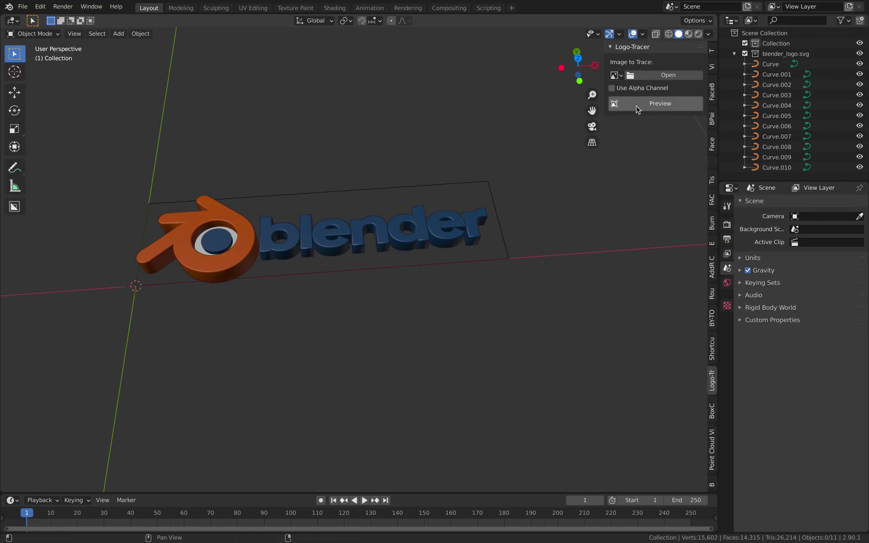
Load cat.png from the Downloads/_PNG folder as Logo-Tracer's image to trace.
click(654, 76)
key(ctrl+Left)
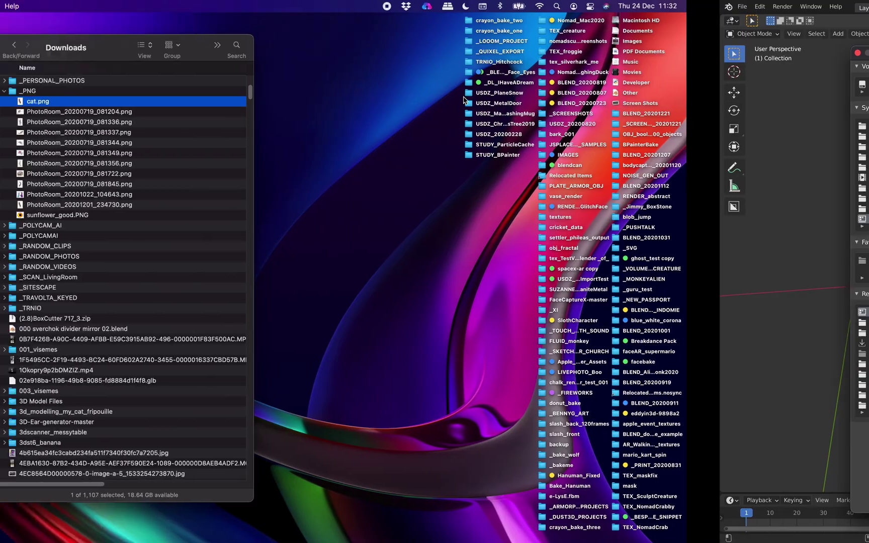
drag(231, 103, 506, 186)
key(ctrl+Right)
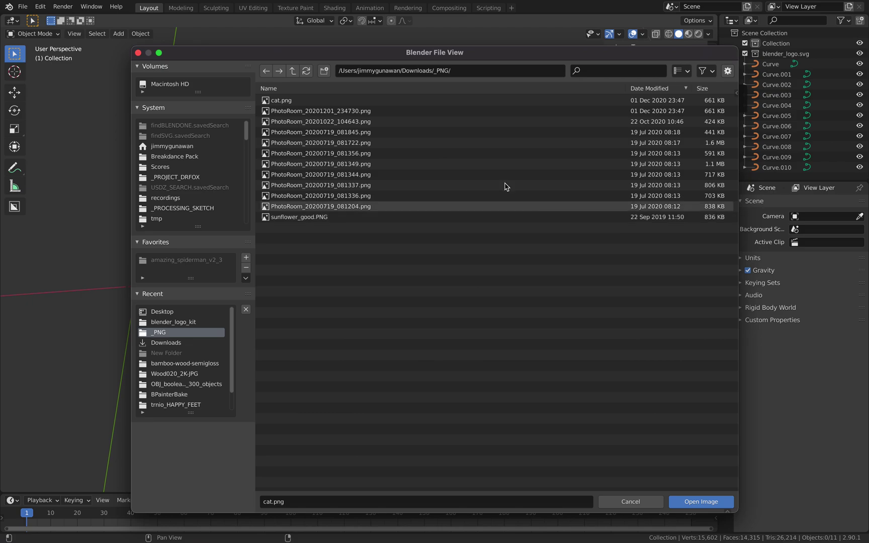
double_click(287, 101)
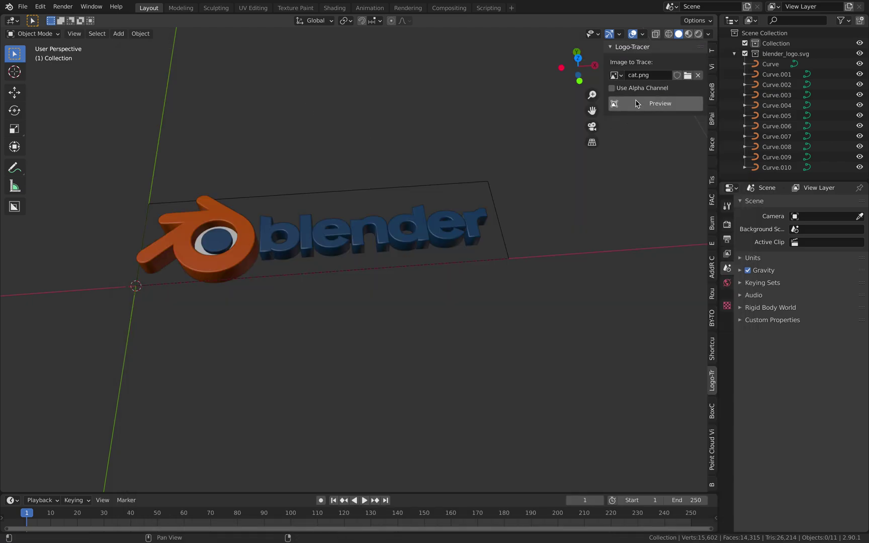
Enable Use Alpha Channel for the trace and generate the Logo-Tracer preview of the cat silhouette.
click(621, 89)
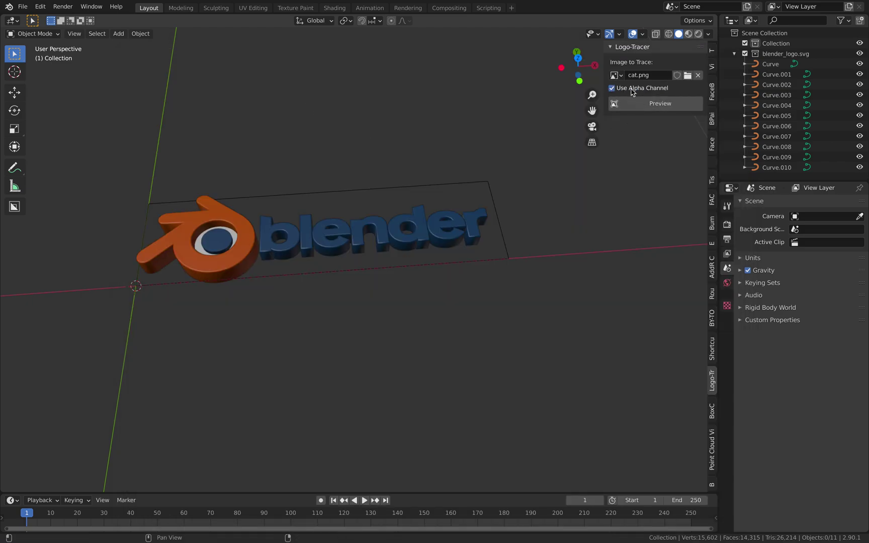
click(652, 110)
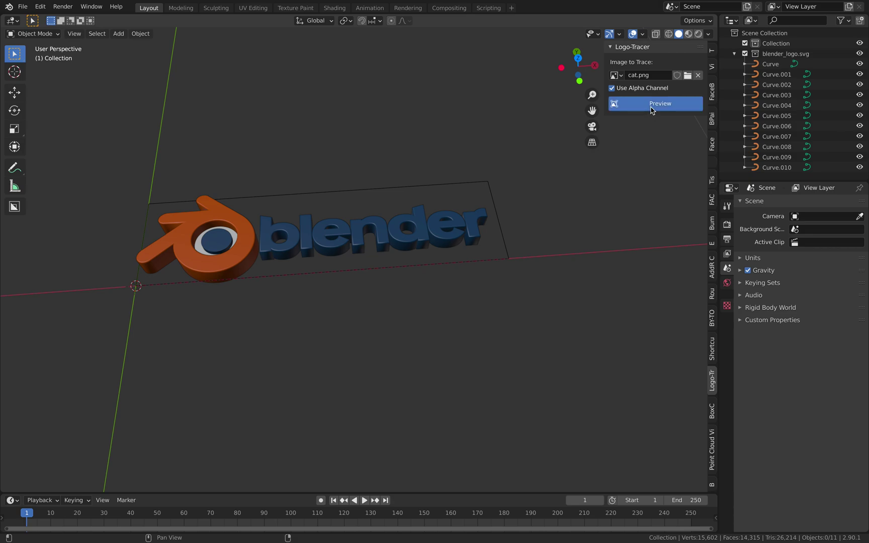
scroll(318, 261, down, 9)
mouse_move(318, 262)
shift+middle_down()
mouse_move(429, 247)
mouse_move(441, 222)
mouse_move(638, 90)
shift+middle_up()
scroll(395, 210, up, 4)
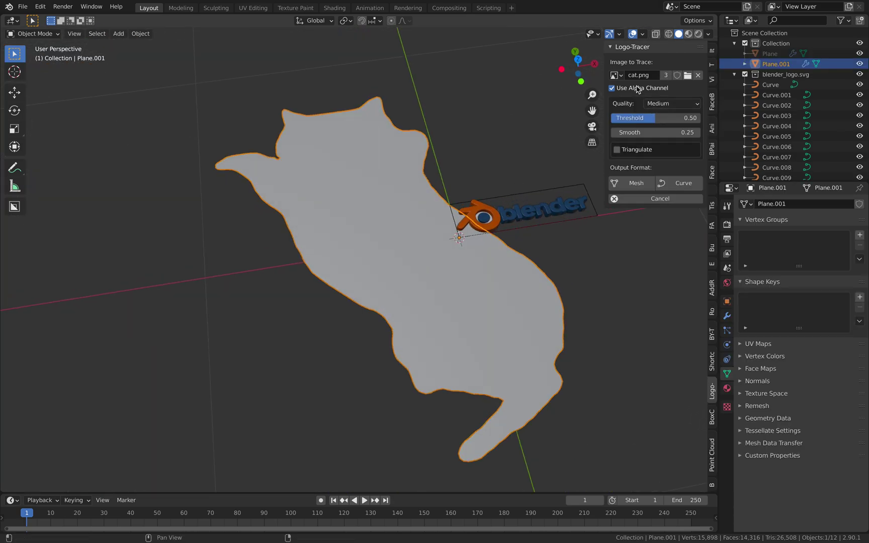
Show the traced cat in Material Preview shading and apply its bool modifier.
click(689, 33)
scroll(483, 165, down, 3)
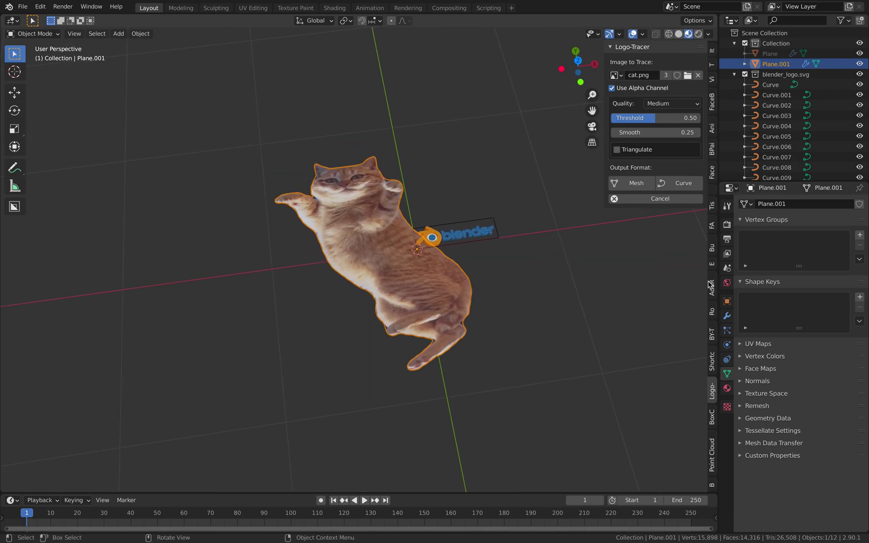
click(727, 316)
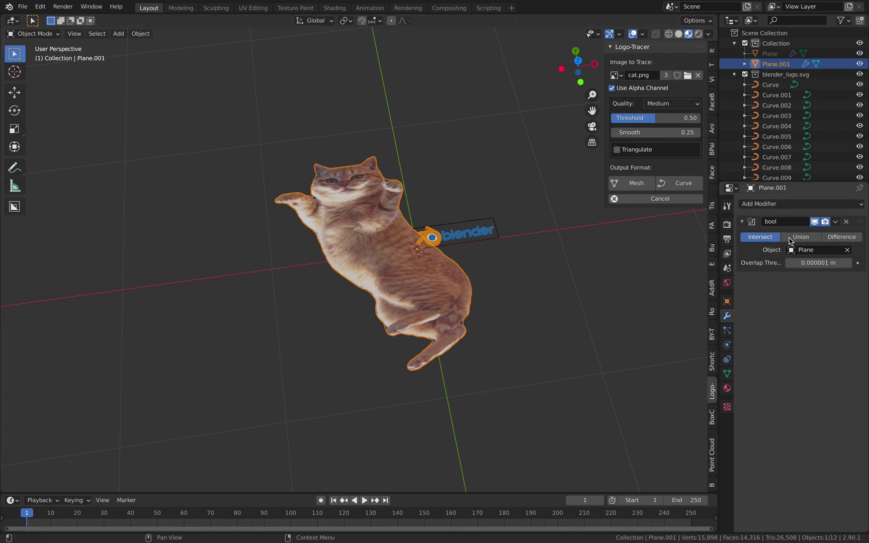
click(836, 221)
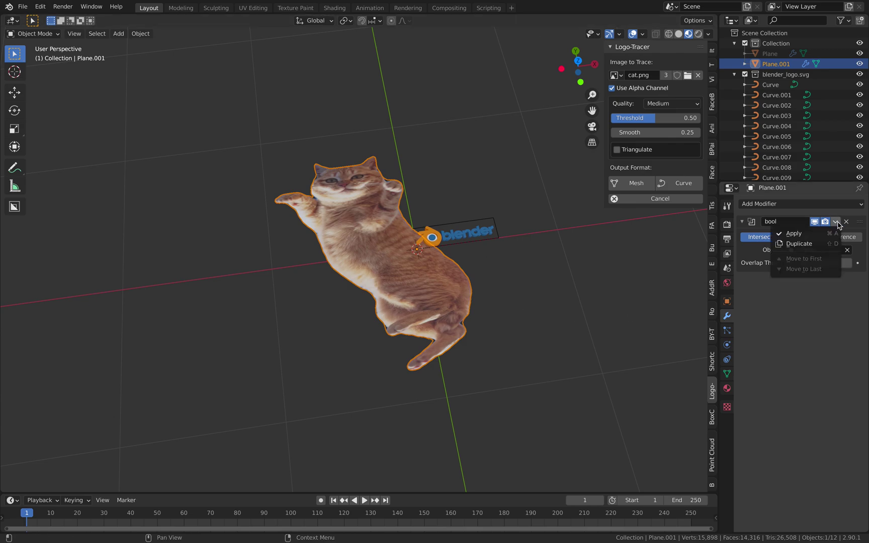
click(803, 234)
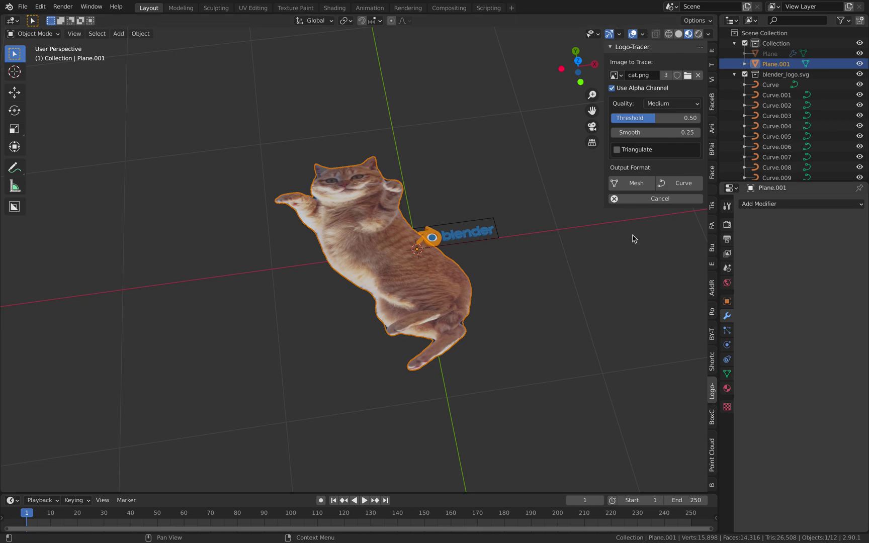
Scale the traced cat down to about 0.455 and move it beside the logo, to about -0.231 m on X.
middle_drag(621, 222, 621, 229)
key(g)
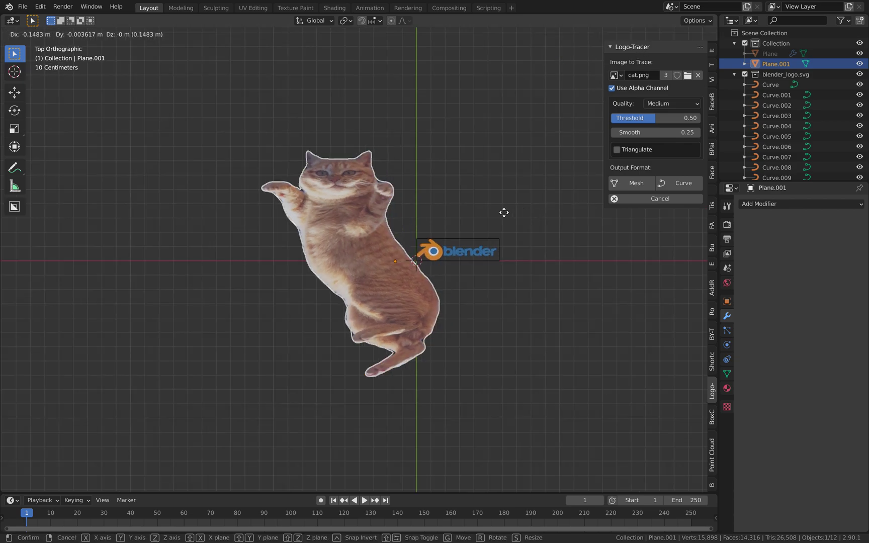
click(498, 211)
middle_drag(498, 211, 460, 168)
key(s)
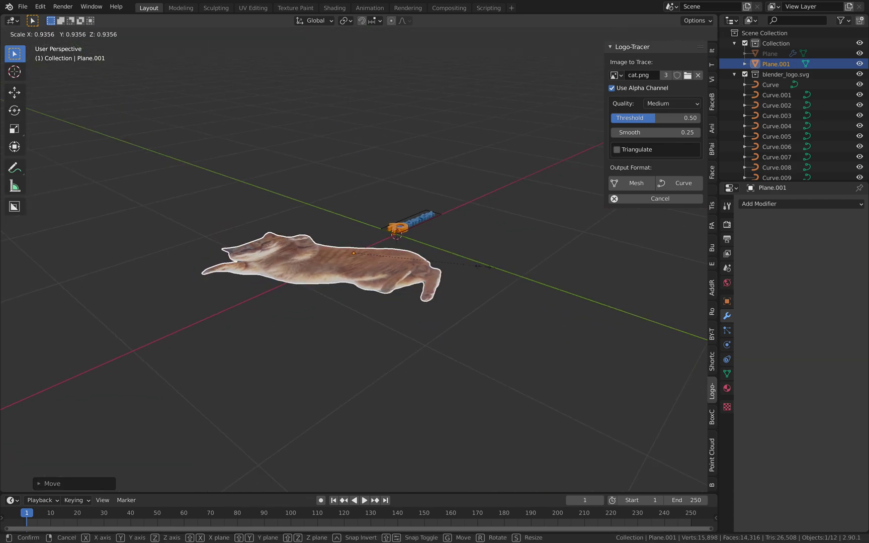
click(395, 232)
middle_drag(395, 232, 485, 213)
key(g)
key(x)
click(432, 270)
Try to extrude the traced cat's face downward about 0.025 m in Edit Mode to give it thickness.
key(Tab)
key(e)
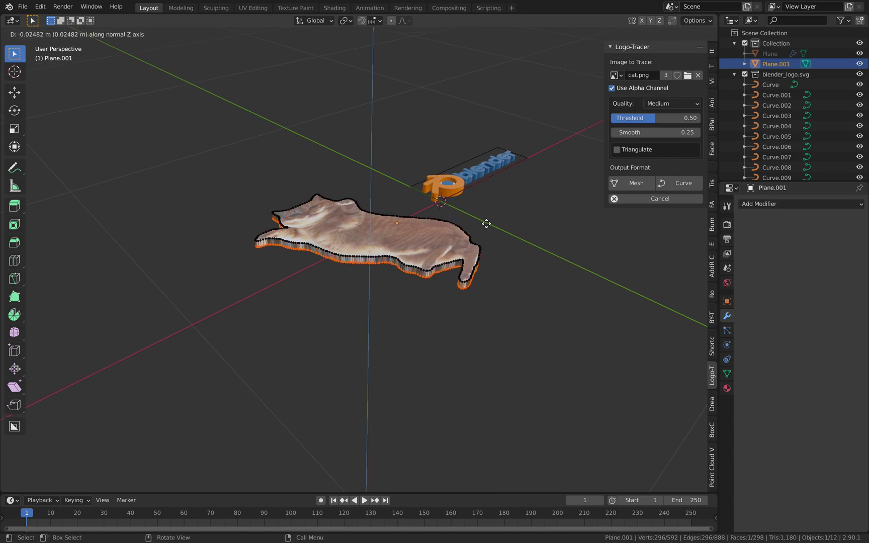
click(487, 223)
middle_drag(512, 213, 393, 178)
key(Tab)
key(Tab)
key(Tab)
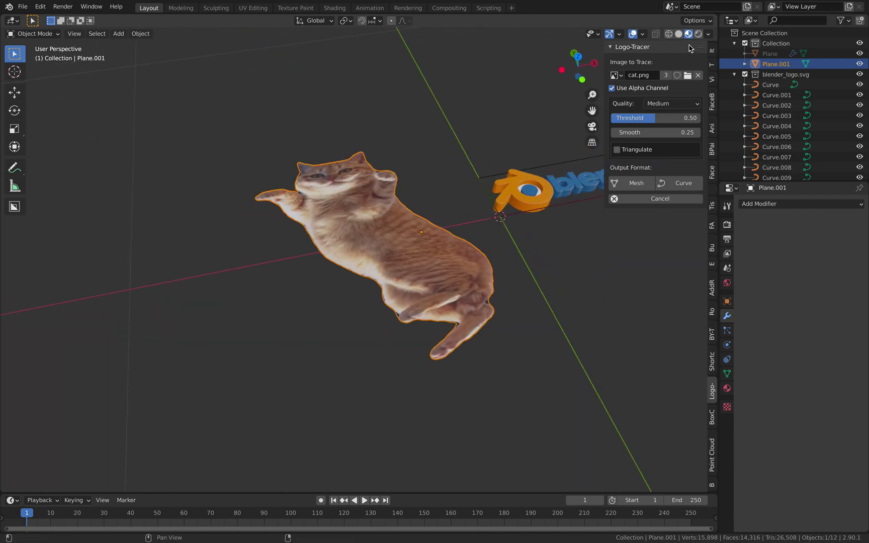
Split the 3D viewport into two stacked top views and clear the traced cat's location.
click(578, 56)
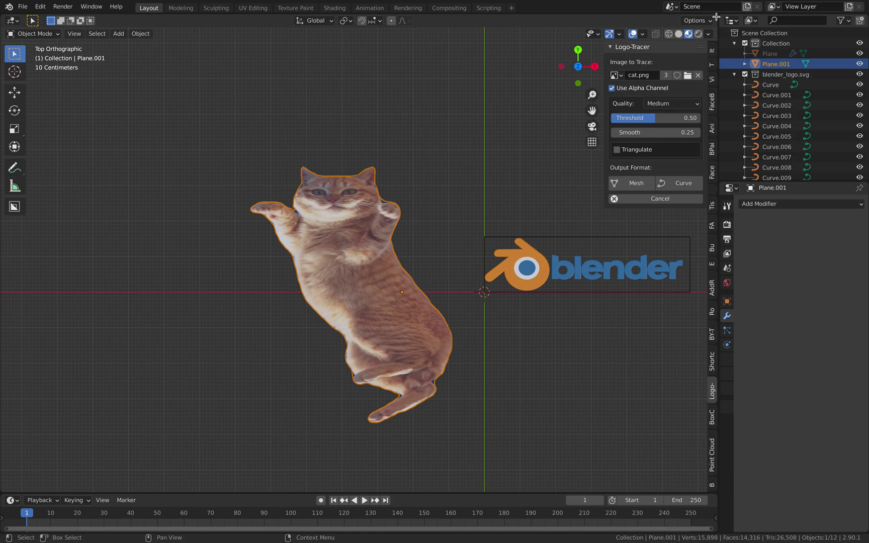
drag(718, 33, 721, 188)
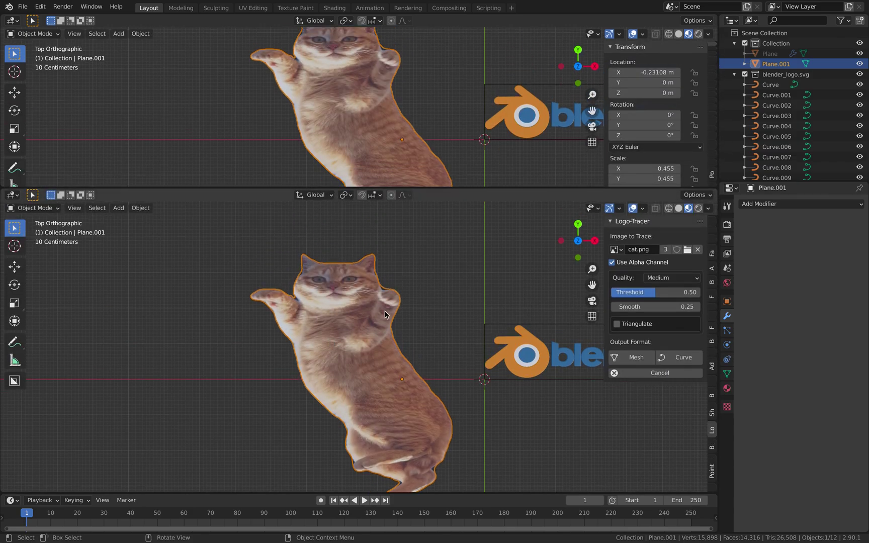
scroll(422, 292, down, 1)
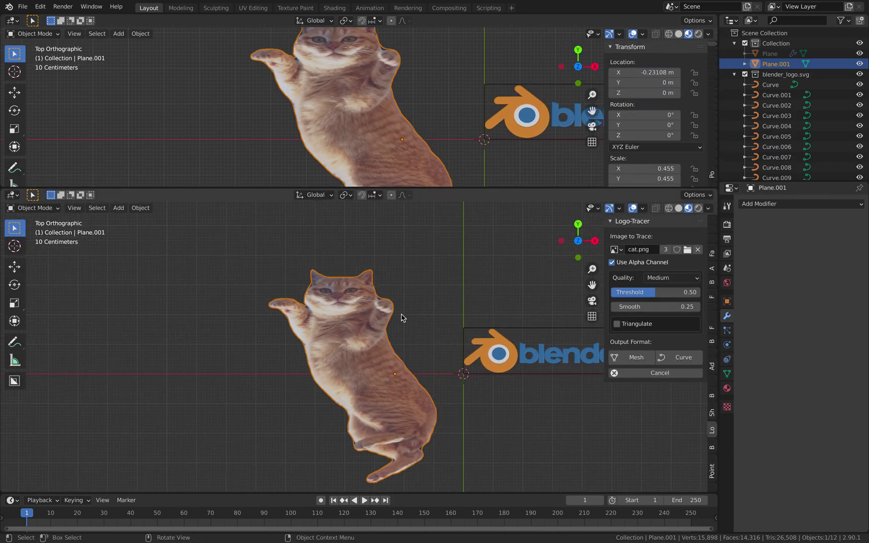
key(alt+g)
shift+middle_drag(470, 301, 416, 290)
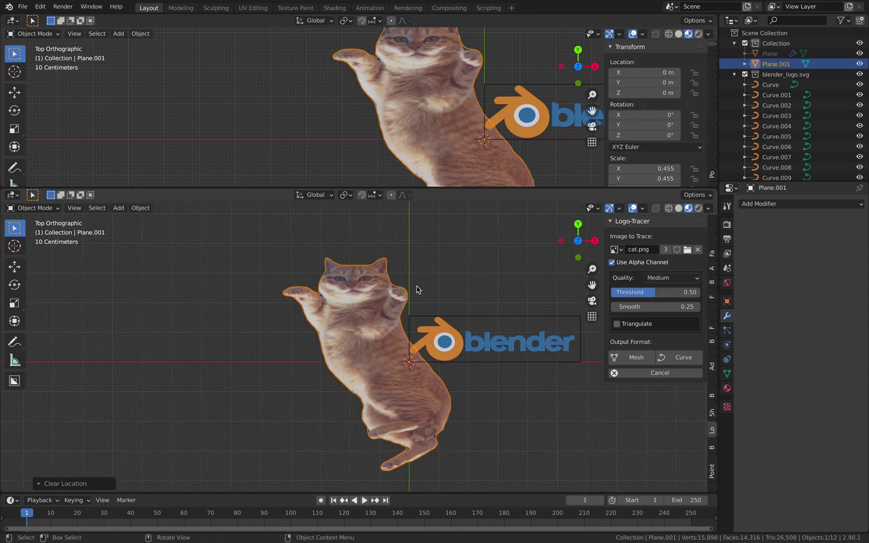
Change the upper viewport to the Sverchok Nodes editor and create a new node tree.
click(14, 23)
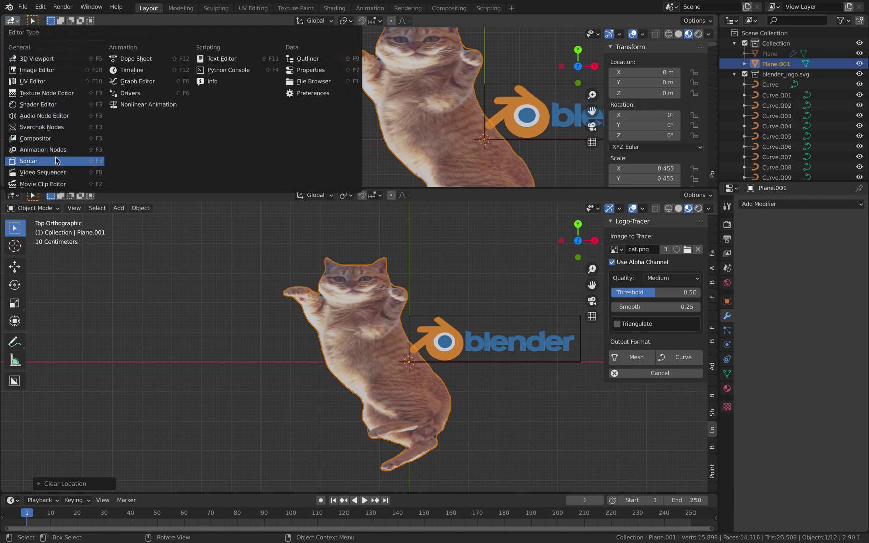
click(41, 127)
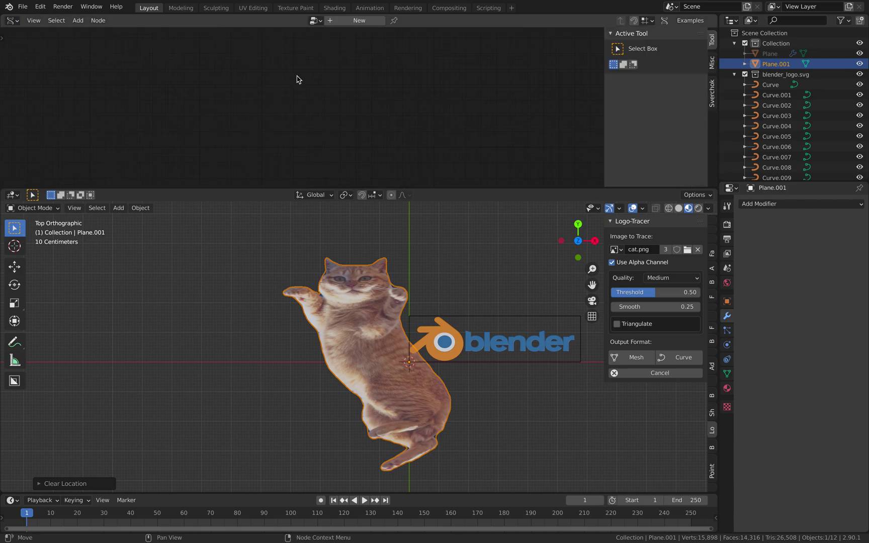
click(338, 22)
Add an Objects in node to the Sverchok tree and load the selected traced cat, Plane.001, into it.
key(alt+space)
text(objects in)
key(Return)
click(270, 78)
scroll(302, 107, up, 5)
click(251, 113)
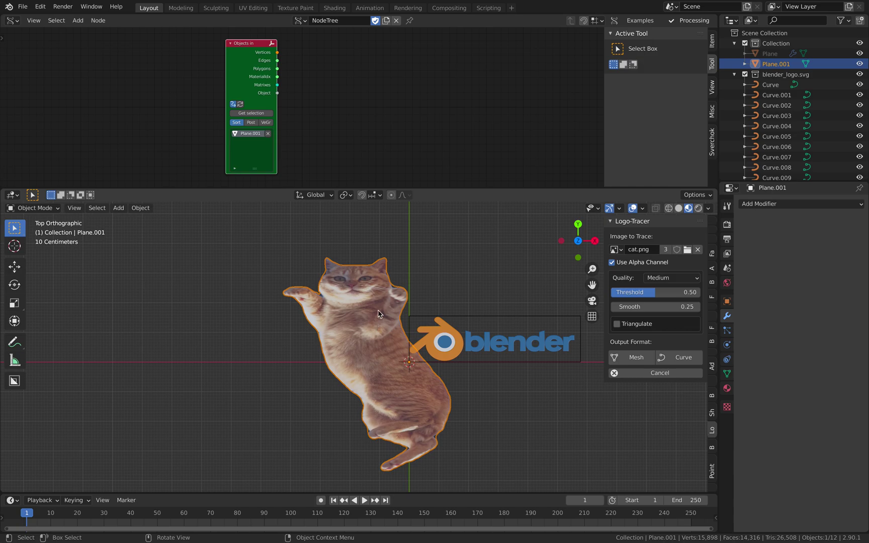
Add an Offset node to the Sverchok tree and place it beside the Objects in node.
scroll(324, 82, up, 2)
key(alt+space)
text(offset)
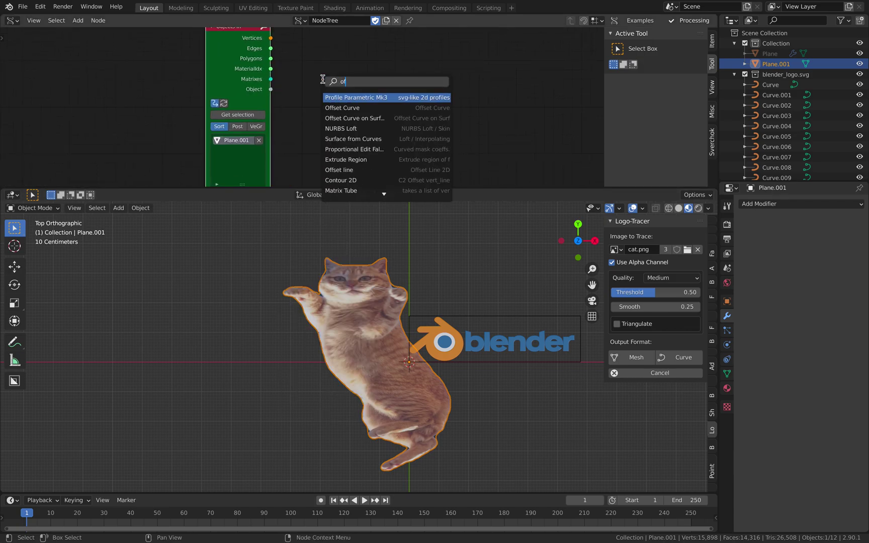
key(Down)
key(Down)
key(Down)
key(Up)
key(Up)
key(Up)
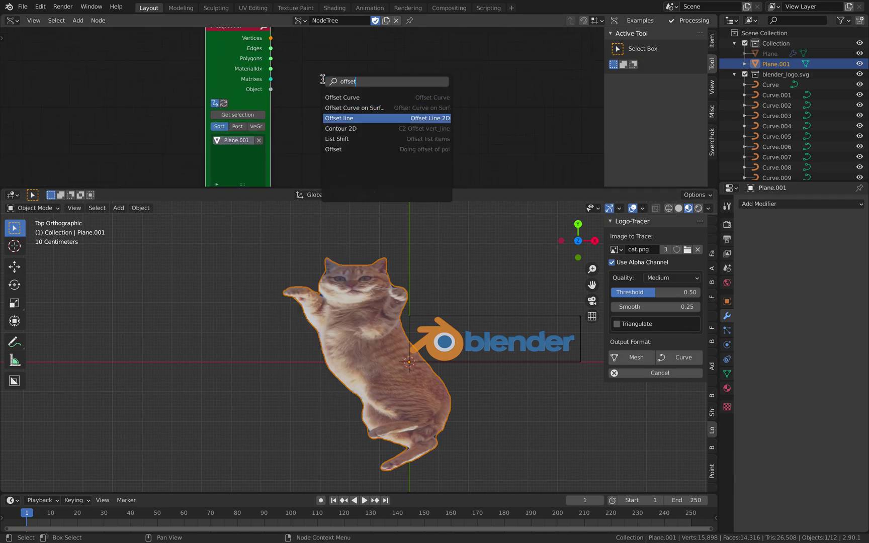
key(Down)
key(Down)
key(Down)
key(Down)
key(Down)
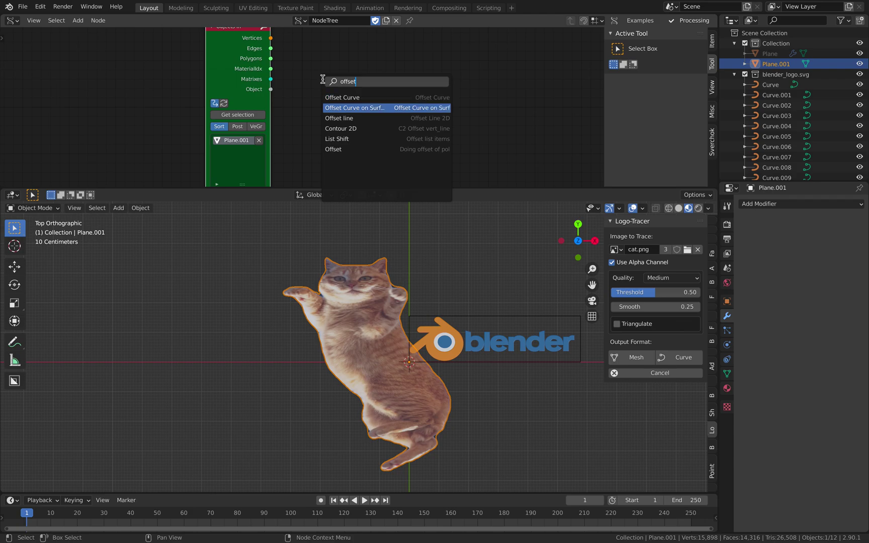
key(Return)
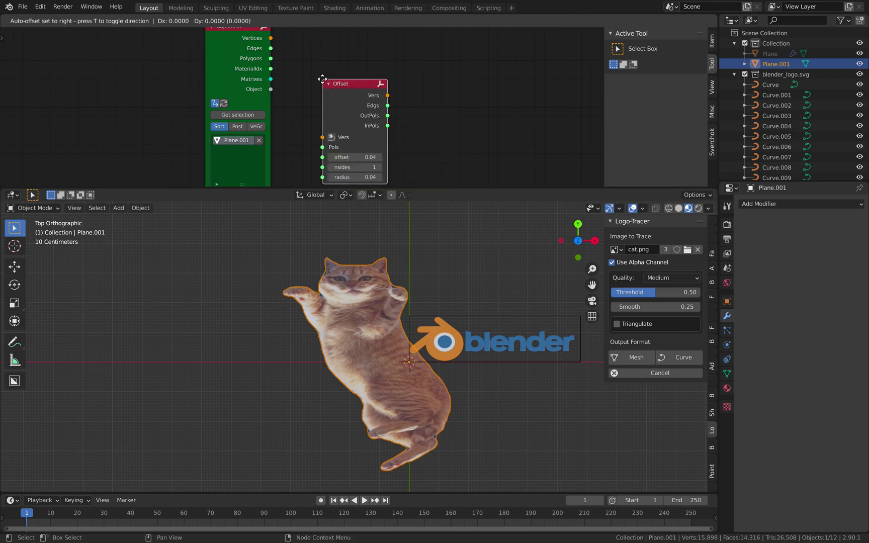
click(322, 78)
scroll(281, 83, down, 1)
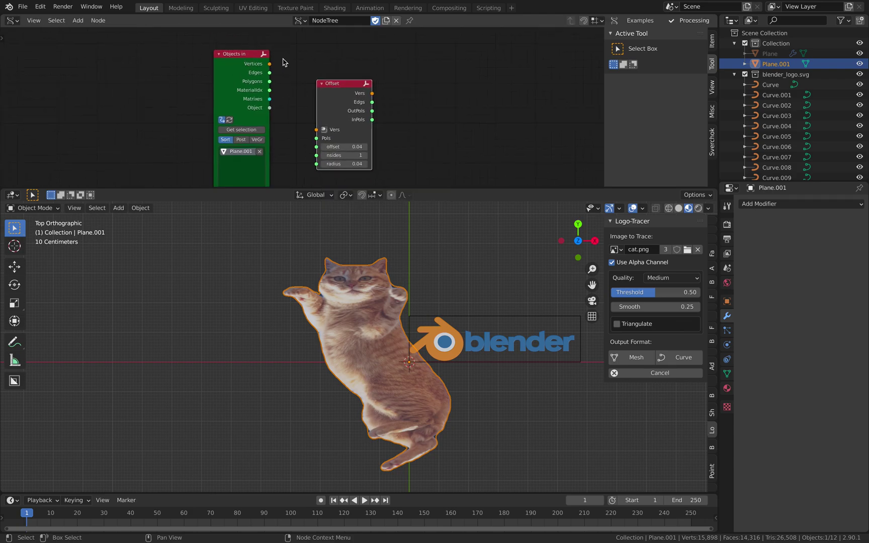
scroll(283, 62, up, 1)
drag(350, 94, 343, 78)
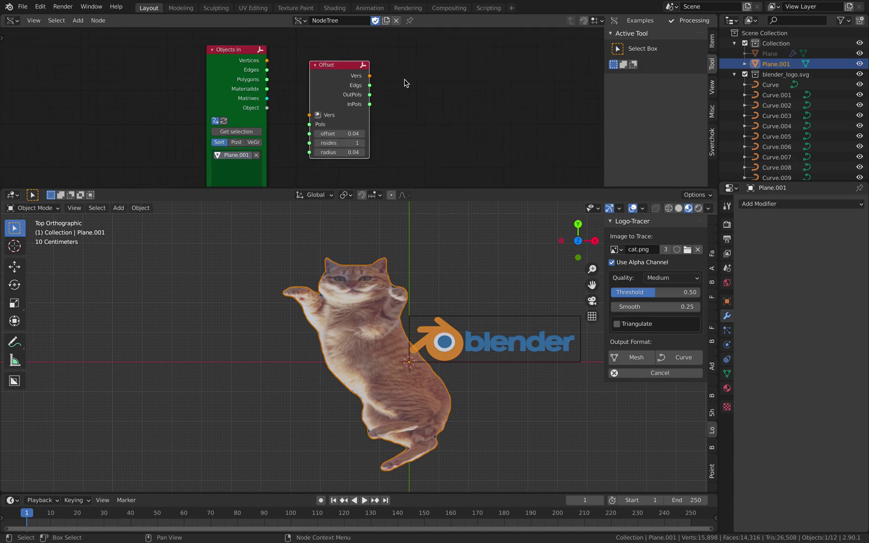
Add an Offset line node to the Sverchok tree.
key(alt+space)
text(offset)
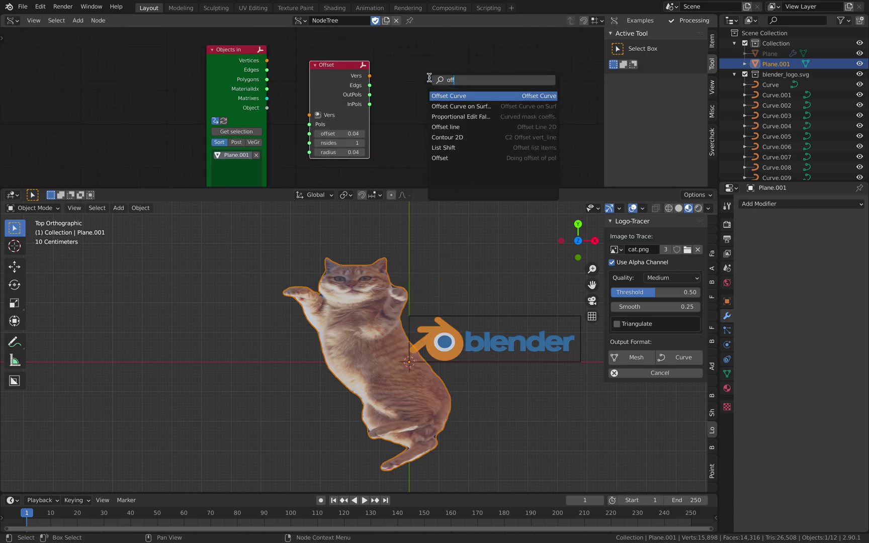
key(Down)
key(Down)
key(Return)
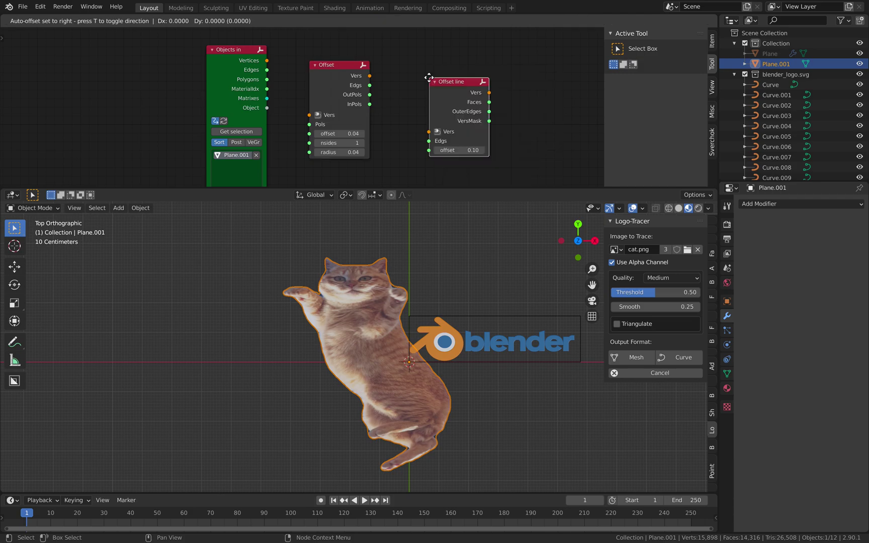
click(415, 67)
Move the Offset node out of the way and link the Objects in vertices and edges to the Offset line node.
drag(331, 79, 300, 175)
drag(432, 86, 362, 69)
click(240, 56)
shift+click(368, 68)
key(f)
key(f)
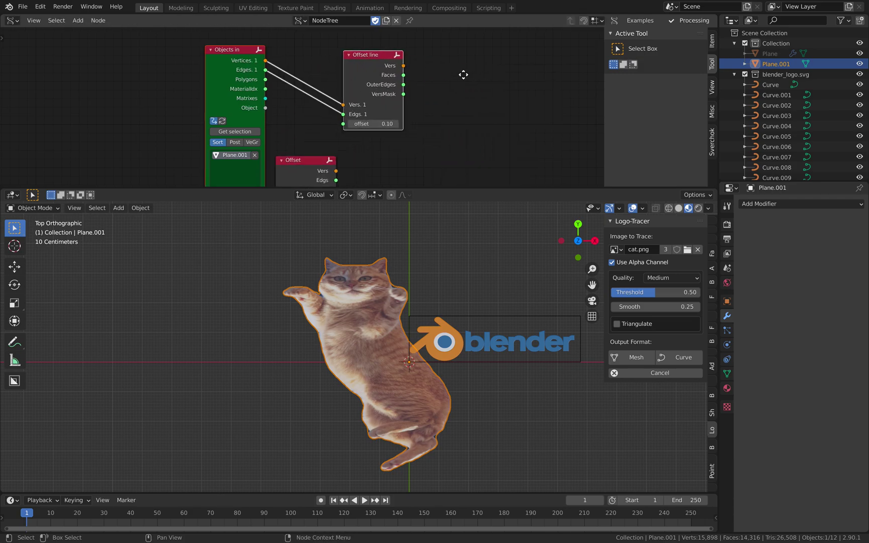
Add a Mesh viewer node beside the Offset line node and connect the offset's vertex and face outputs to it.
middle_drag(473, 75, 455, 77)
key(alt+space)
text(mesh vi)
key(Return)
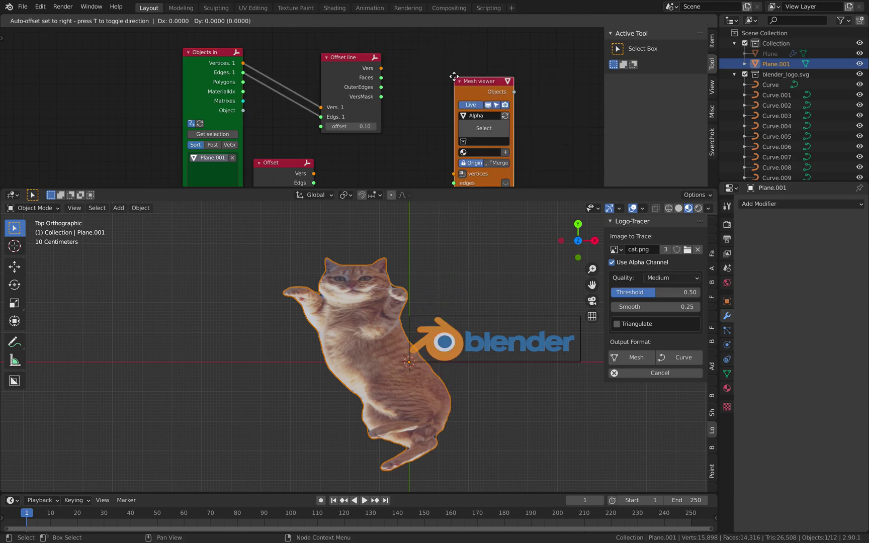
click(447, 48)
click(361, 70)
shift+click(489, 62)
key(f)
key(f)
key(f)
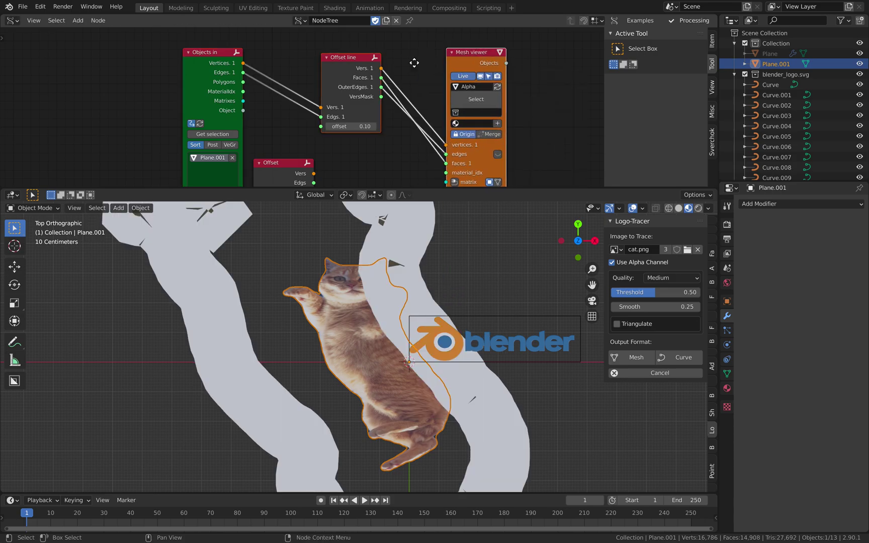
Set the Offset line node's offset to 0.01.
middle_drag(413, 62, 415, 60)
shift+drag(360, 125, 317, 125)
scroll(290, 125, down, 1)
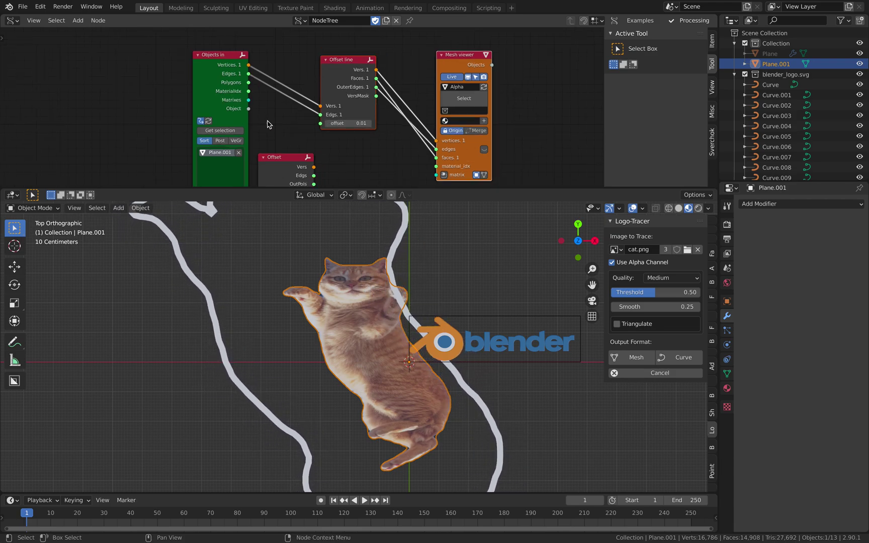
scroll(326, 315, down, 3)
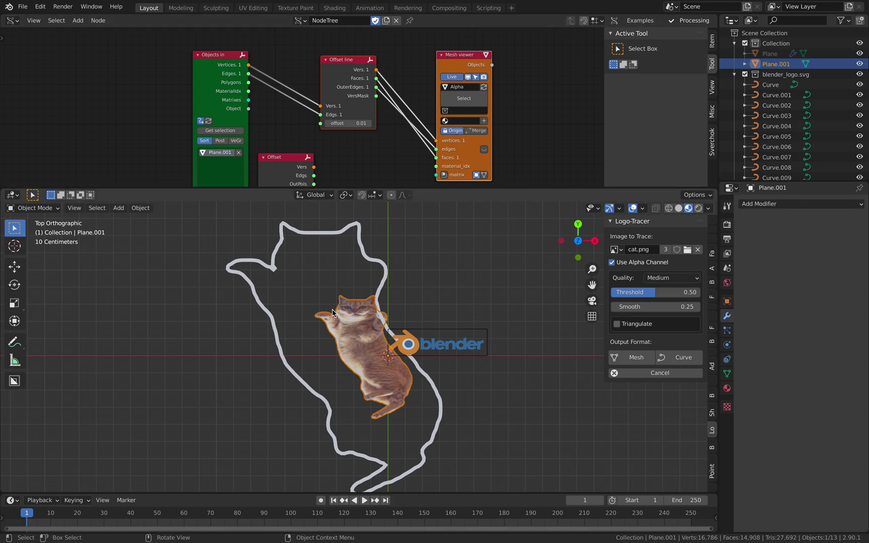
Move the Objects in node aside and add a Matrix Apply (verts) node between it and the Offset line node.
middle_drag(269, 95, 272, 76)
drag(205, 57, 128, 96)
key(alt+space)
text(app)
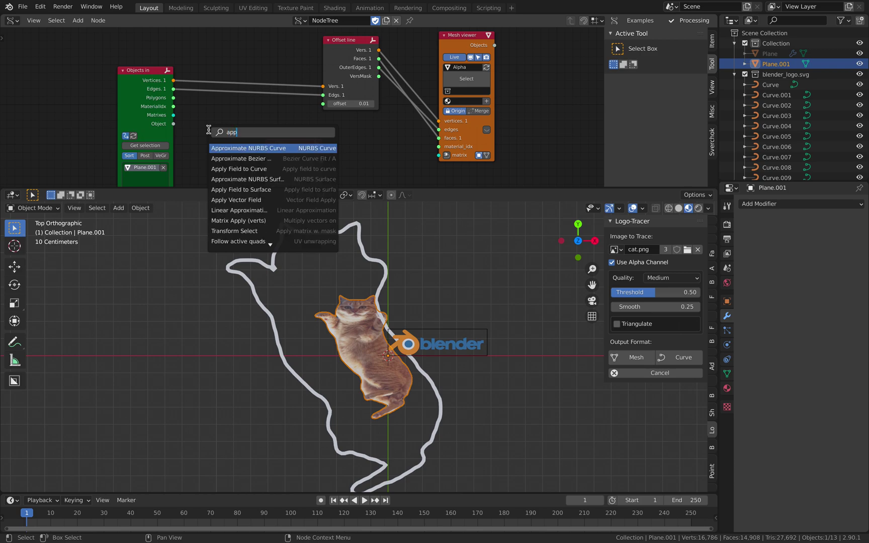
text(ly ma)
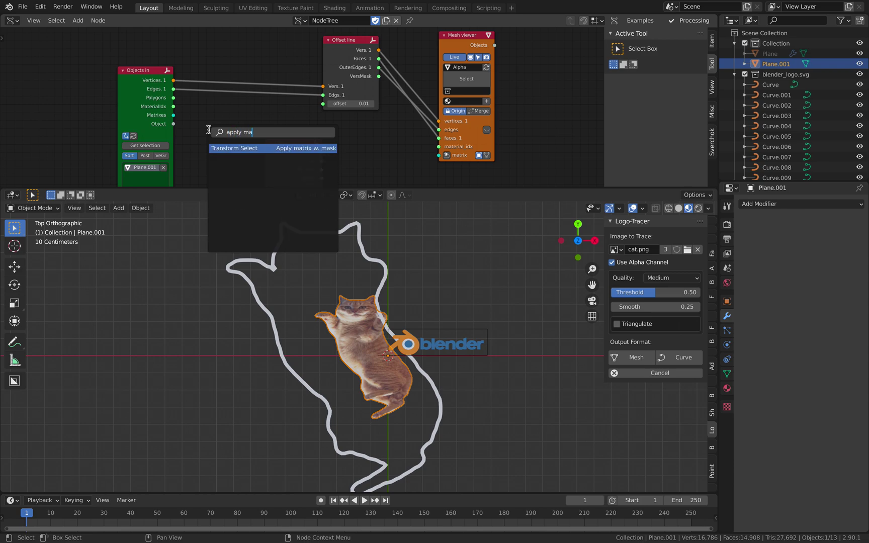
key(ctrl+a)
text(matrix ap)
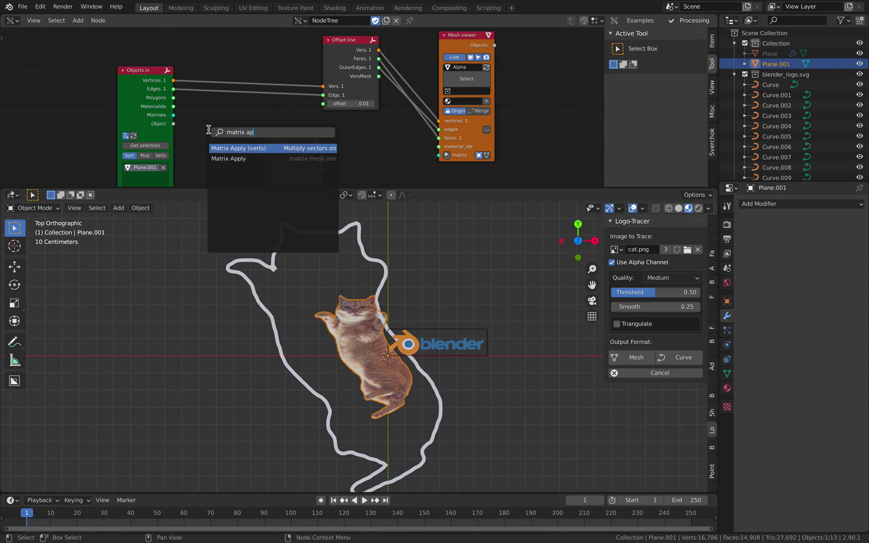
key(Return)
click(200, 110)
Wire the Objects in vertices and matrixes through Matrix Apply (verts) into the Vers input of Offset line.
drag(173, 80, 201, 142)
drag(256, 123, 322, 86)
drag(229, 113, 247, 52)
scroll(398, 251, up, 4)
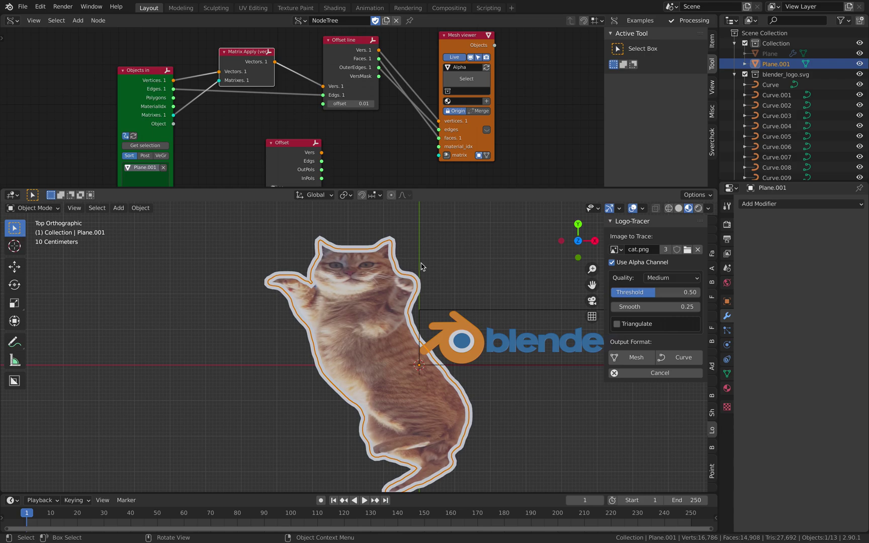
Select the generated Alpha outline and delete all nodes from the Sverchok tree.
click(437, 274)
middle_drag(428, 285, 360, 316)
key(ctrl+s)
click(405, 273)
click(347, 352)
key(a)
key(x)
Extrude the whole Alpha outline mesh downward in Edit Mode to give it thickness.
middle_drag(359, 351, 424, 295)
key(Tab)
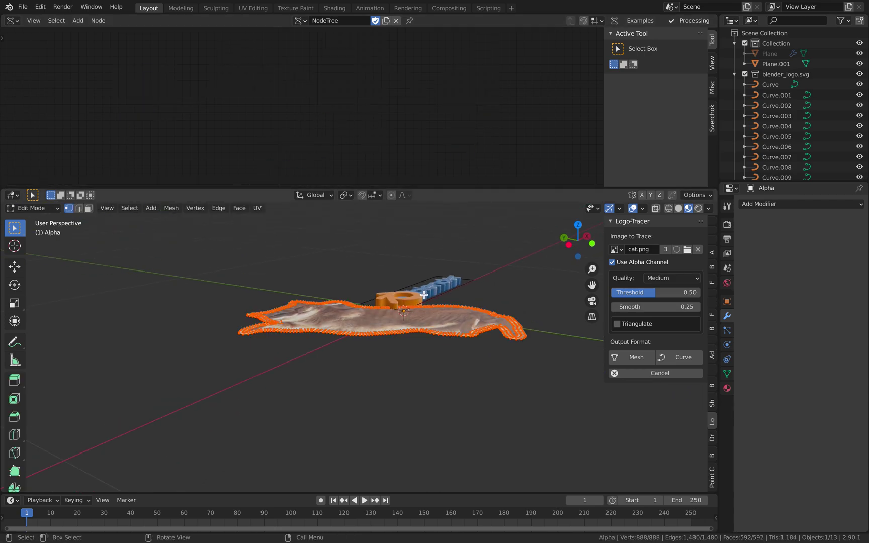
key(e)
click(423, 302)
key(Tab)
Extrude the traced cat mesh, Plane.001, upward slightly in Edit Mode.
click(366, 311)
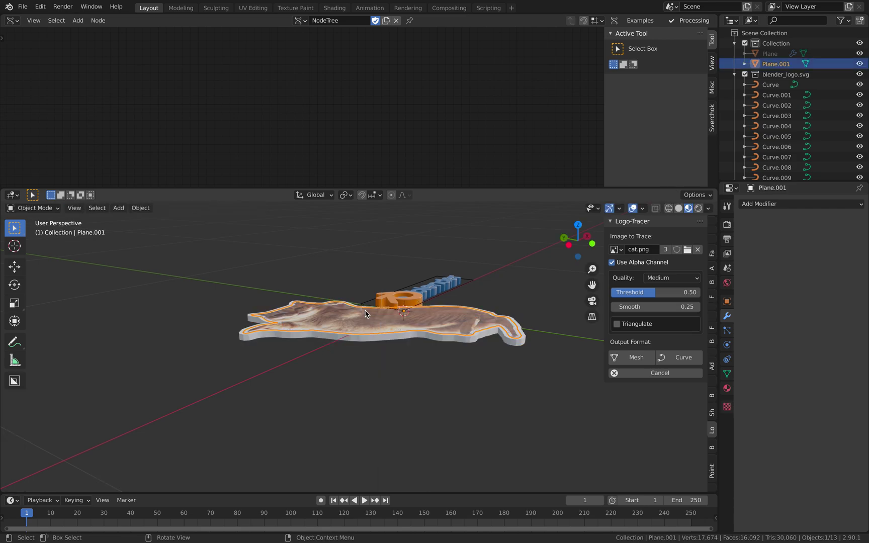
key(Tab)
key(e)
click(382, 301)
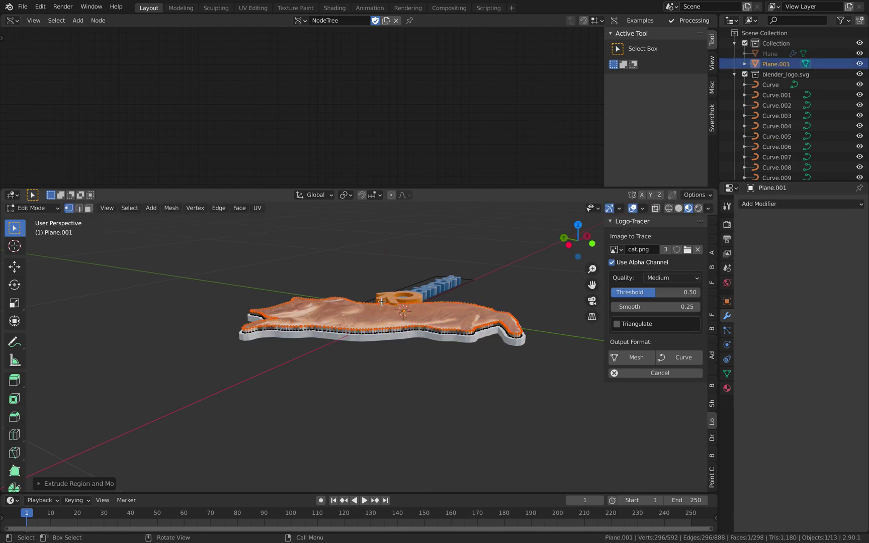
key(Tab)
middle_drag(375, 268, 406, 268)
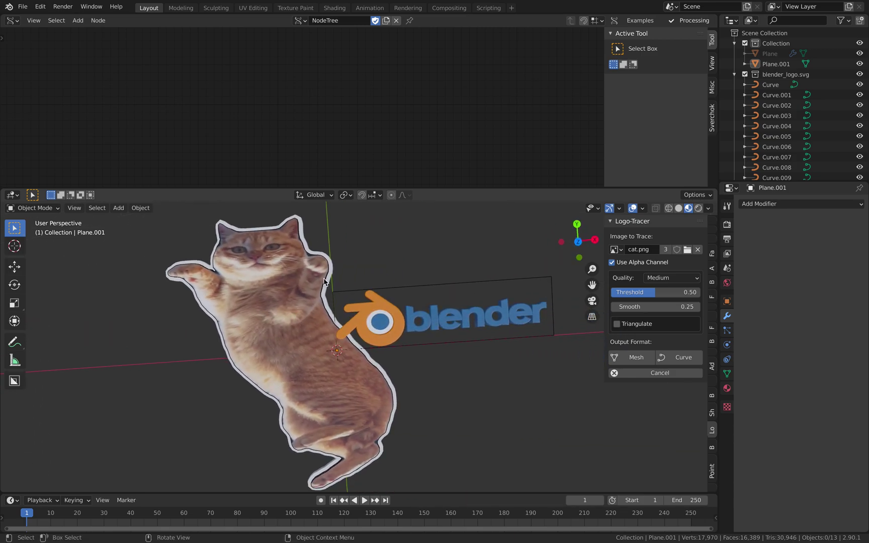
Align to the top view, select the cat together with its outline and move both slightly away from the logo.
click(578, 242)
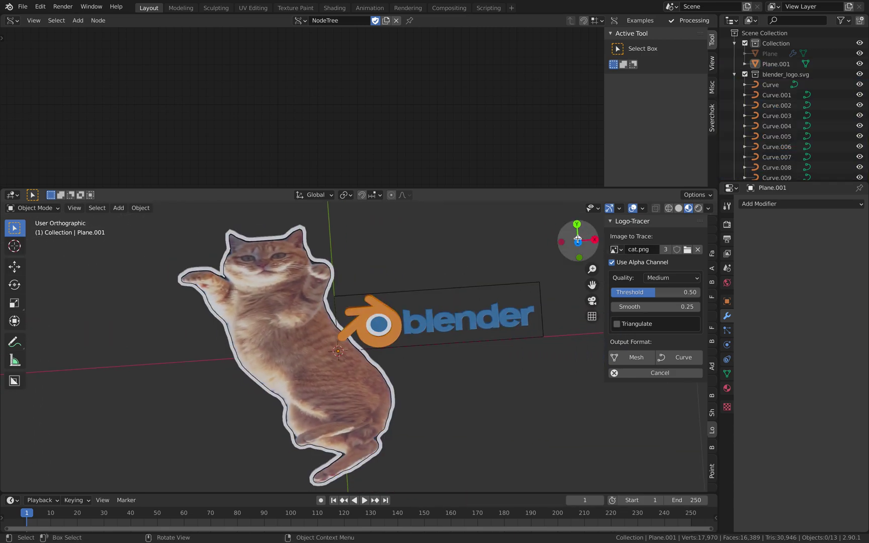
key(a)
key(alt+a)
click(578, 241)
key(a)
key(alt+a)
click(308, 265)
key(g)
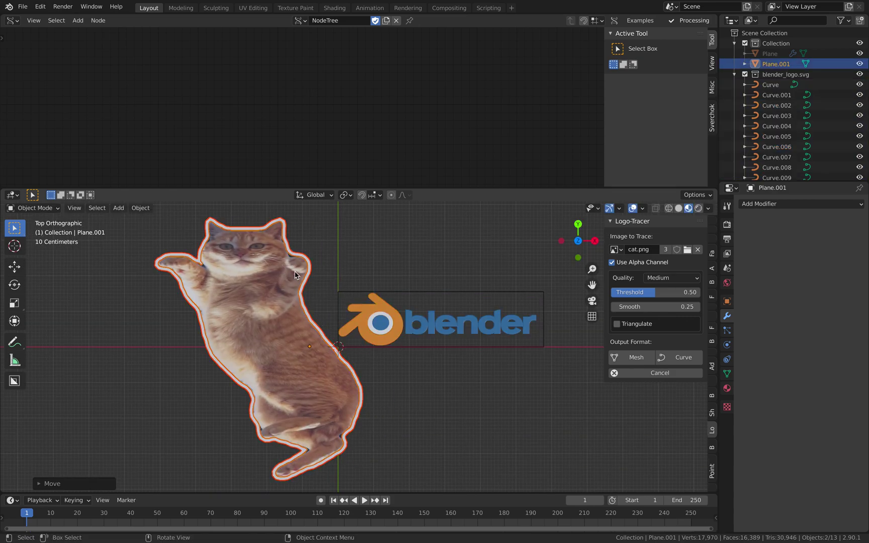
Scale down the cat and its outline together and reposition them beside the Blender logo.
key(s)
click(317, 289)
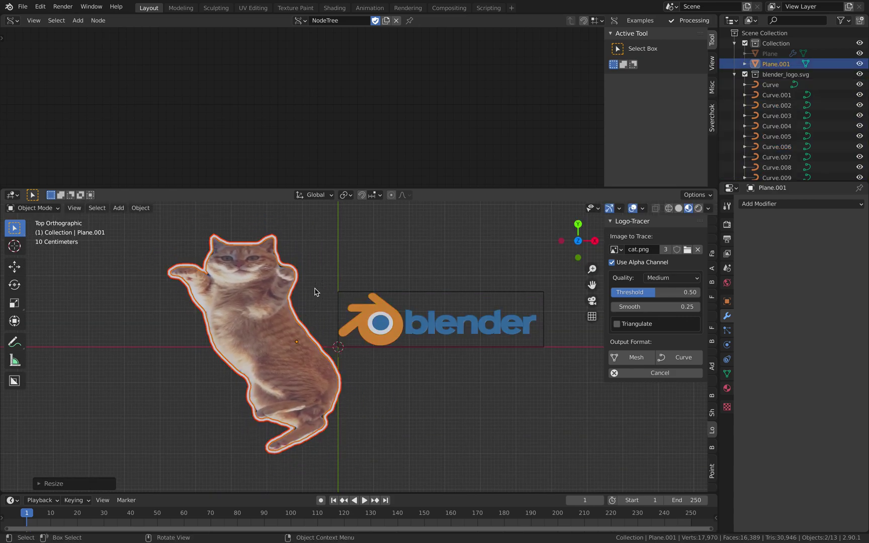
key(s)
click(320, 307)
key(g)
click(317, 294)
scroll(366, 284, up, 1)
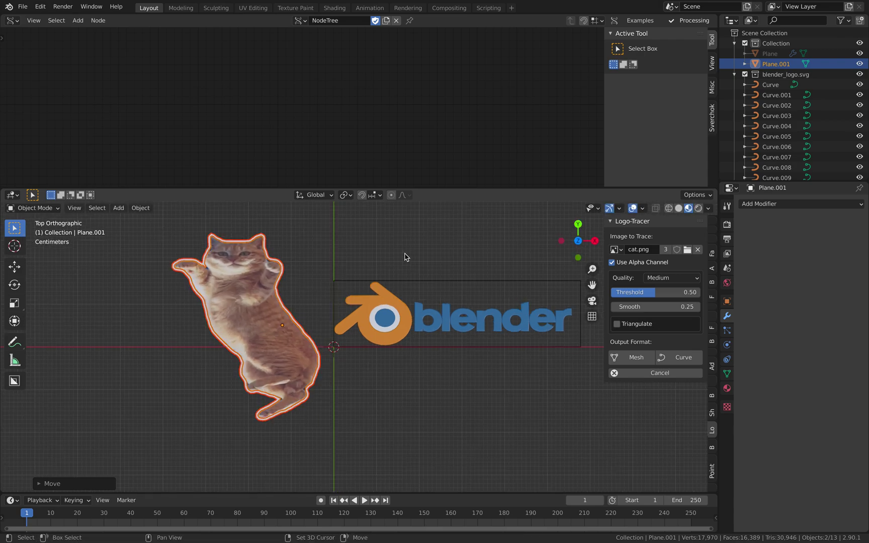
Hide the 3D viewport's sidebar and centre the cat and logo in the view.
shift+middle_drag(405, 256, 367, 260)
drag(604, 259, 750, 246)
click(289, 253)
shift+middle_drag(295, 255, 346, 262)
scroll(360, 251, up, 2)
scroll(360, 251, down, 1)
scroll(359, 255, down, 1)
Reselect the cat and its outline, shrink them a little more next to the logo and clear the selection.
key(a)
drag(305, 257, 271, 298)
key(g)
click(336, 313)
key(s)
click(356, 313)
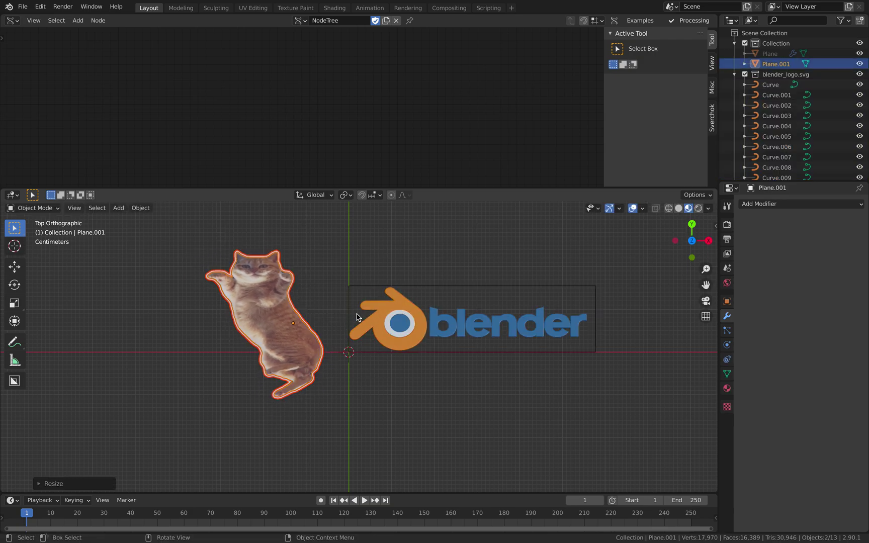
click(365, 262)
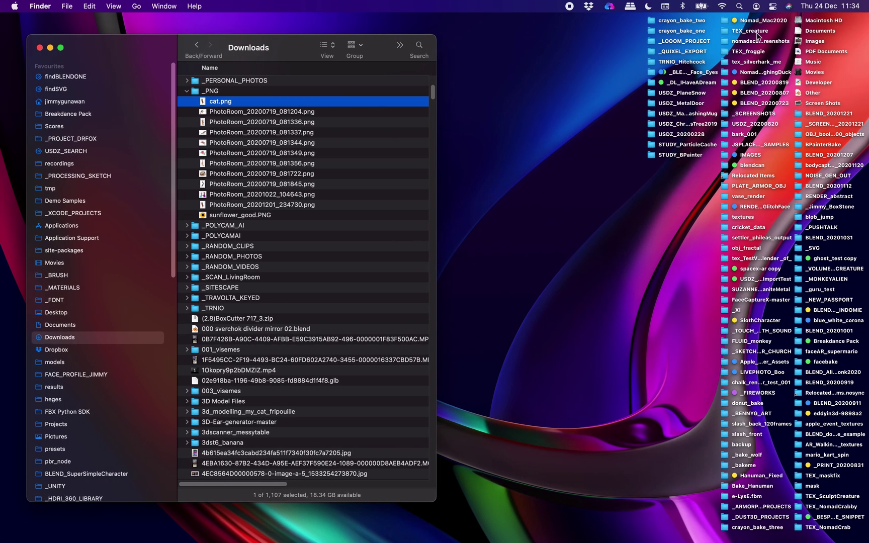
Switch to the macOS desktop, search Spotlight for "akira" and look through the results.
click(739, 6)
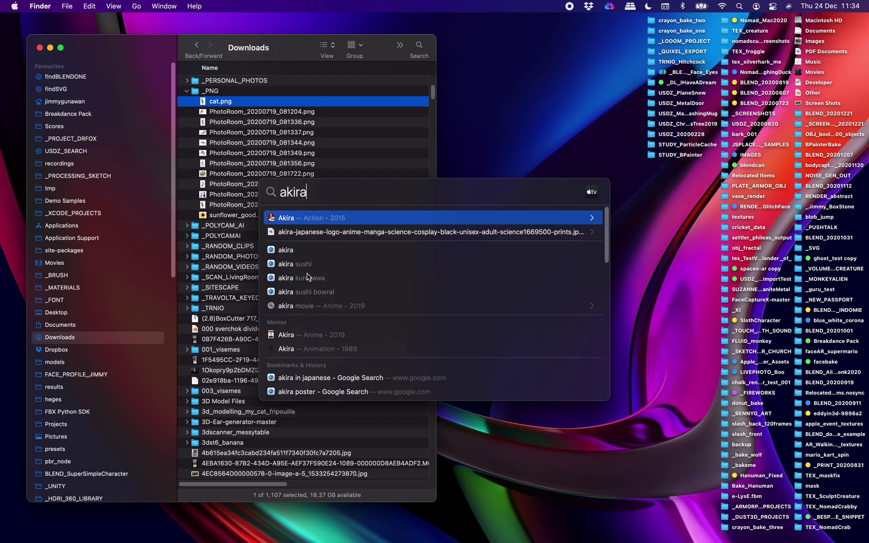
scroll(309, 276, down, 10)
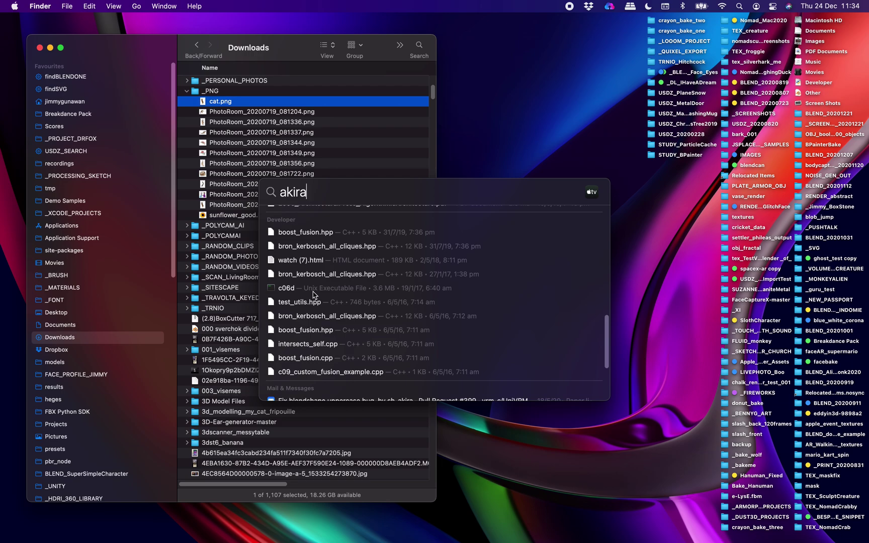
scroll(313, 295, down, 8)
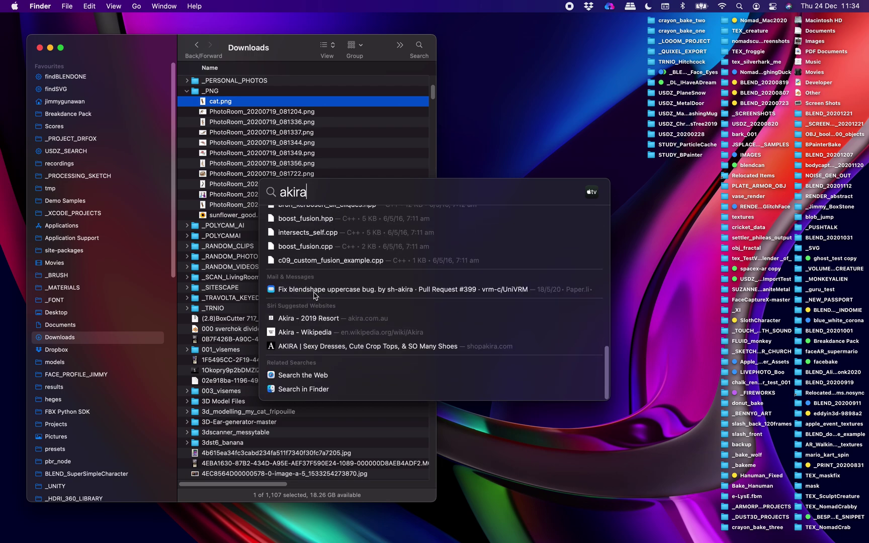
click(255, 134)
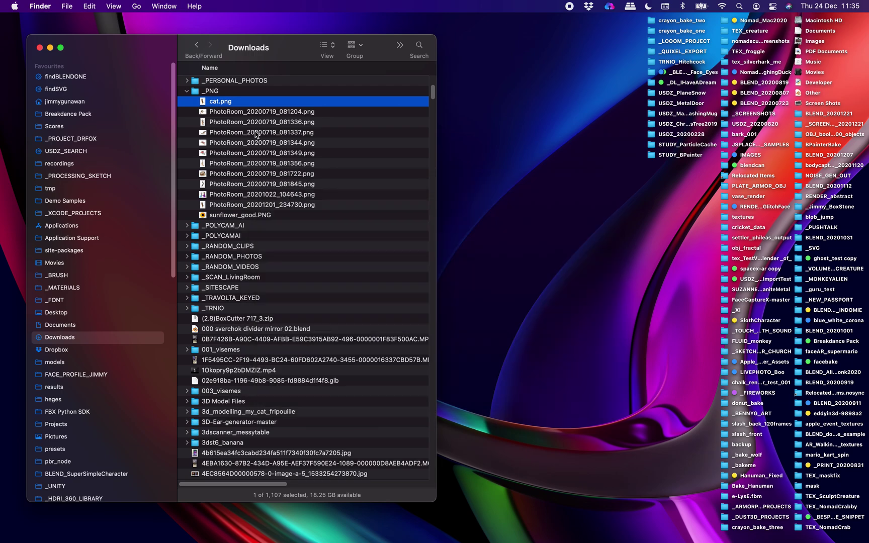
Widen the Finder's Downloads window and browse the _PNG folder.
click(188, 91)
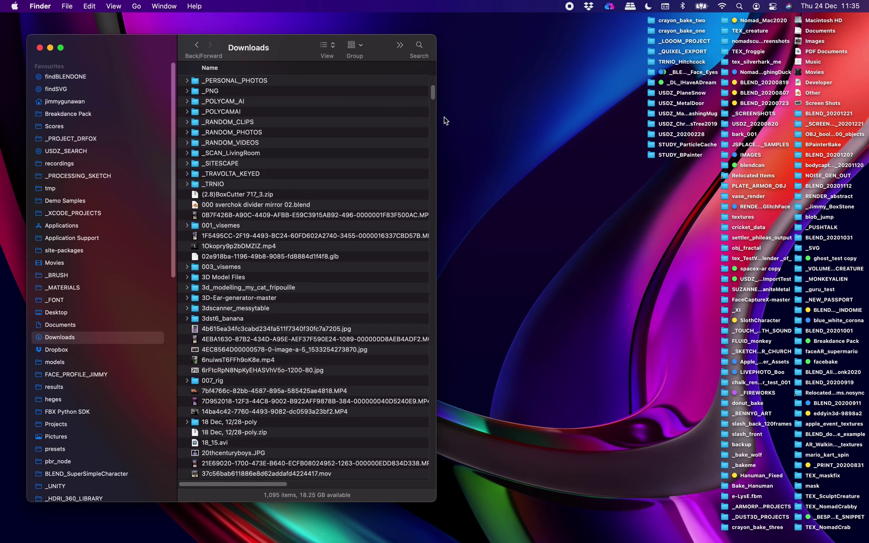
drag(436, 116, 570, 113)
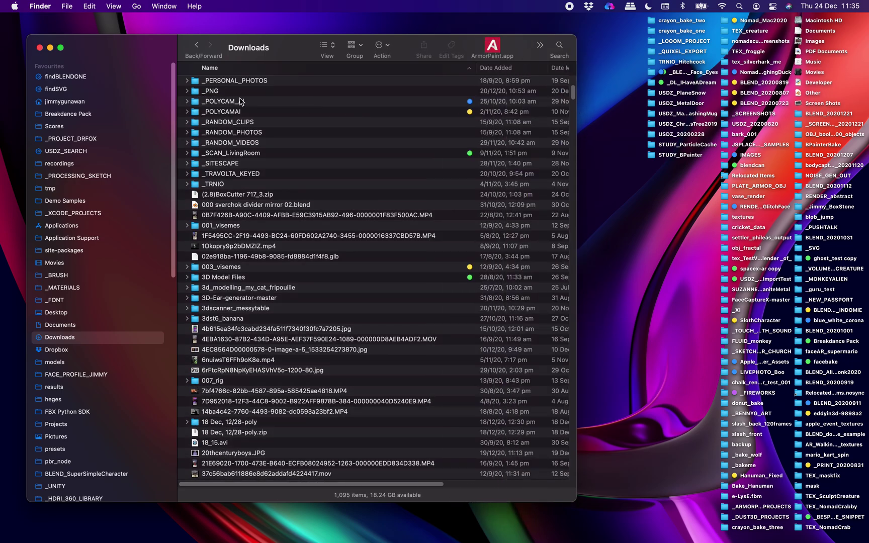
click(187, 91)
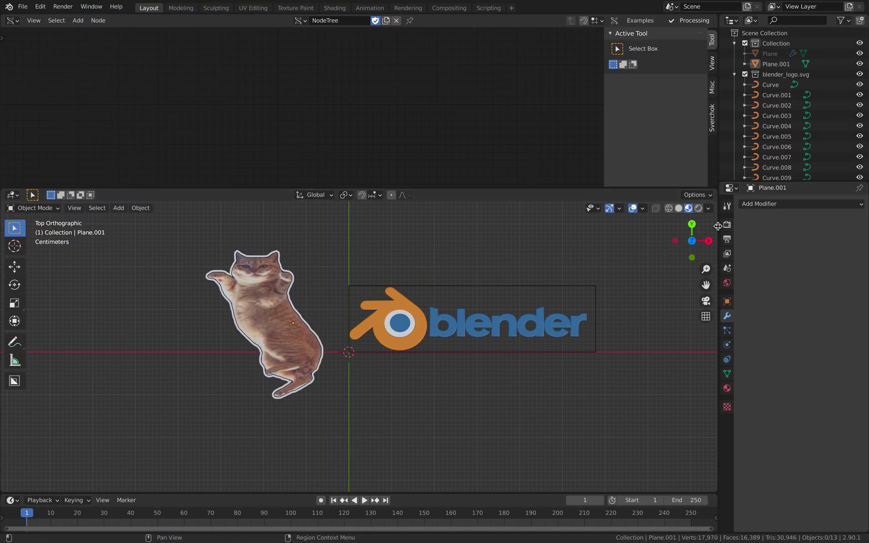
Return to Blender, bring back the Logo-Tracer settings and close the active cat.png trace preview.
key(n)
click(714, 365)
scroll(715, 365, up, 3)
scroll(714, 365, down, 2)
ctrl+scroll(715, 365, down, 4)
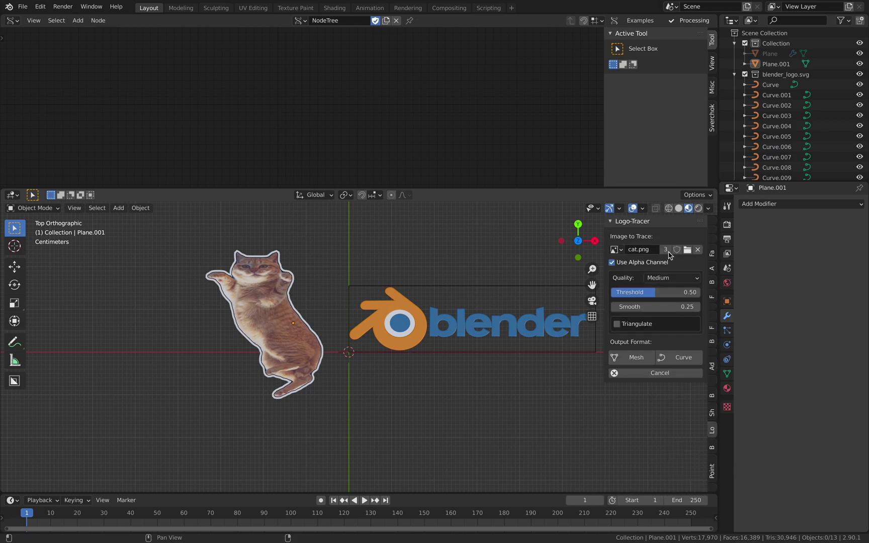
shift+middle_drag(475, 283, 377, 273)
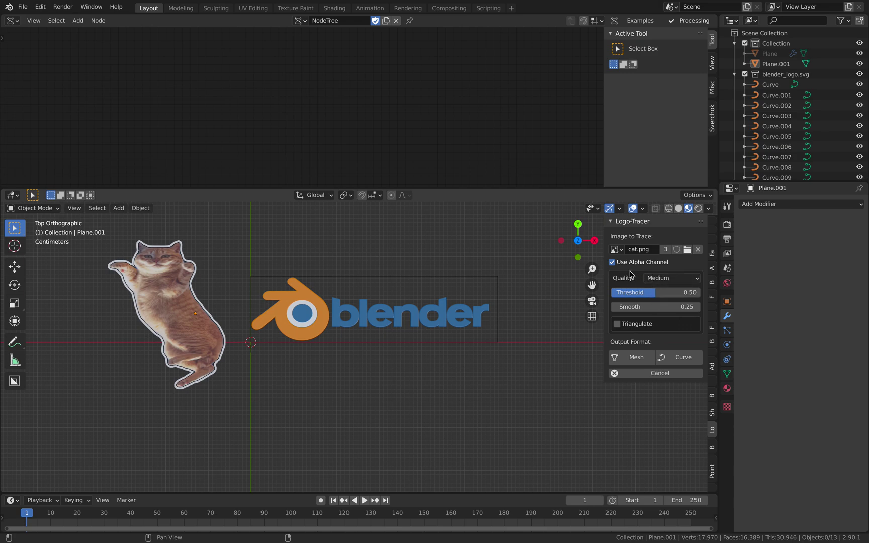
click(675, 357)
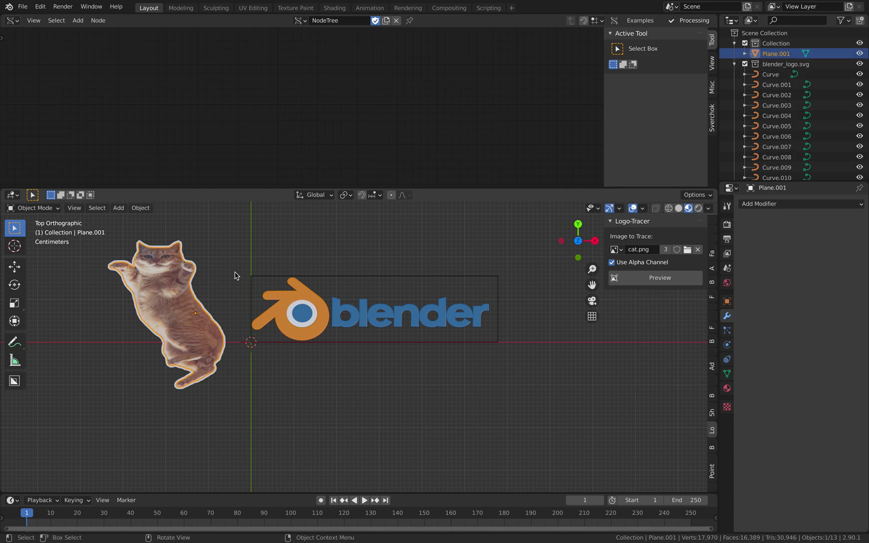
click(737, 65)
click(737, 65)
click(736, 65)
click(736, 65)
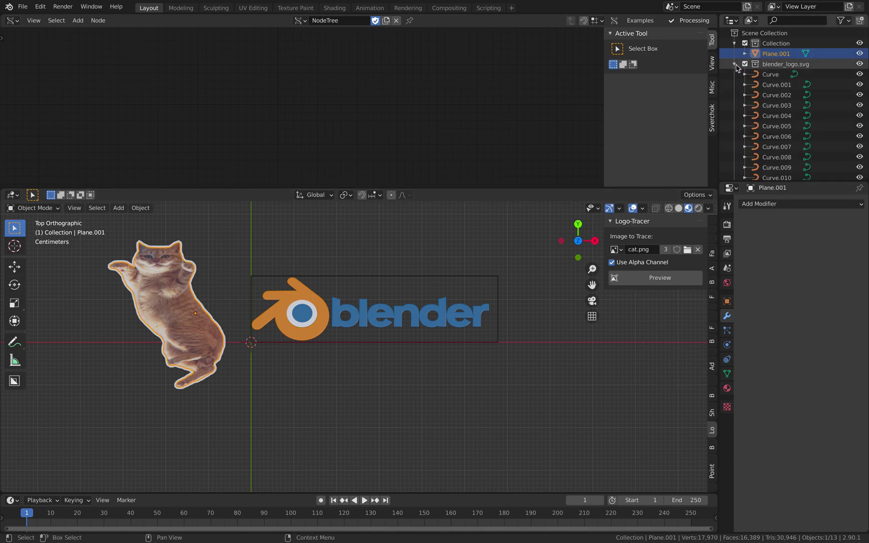
click(761, 75)
Move the Alpha outline off the cat to its left, and move the cat separately downward.
click(187, 265)
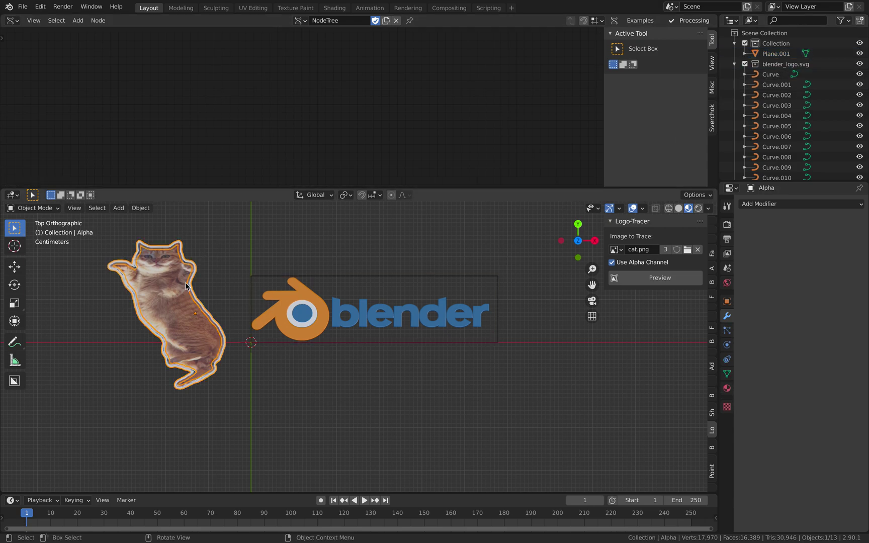
key(g)
click(107, 305)
click(155, 303)
key(g)
click(112, 377)
Select only the cat and move it up between the outline and the Blender logo.
key(alt+a)
key(a)
key(alt+a)
key(a)
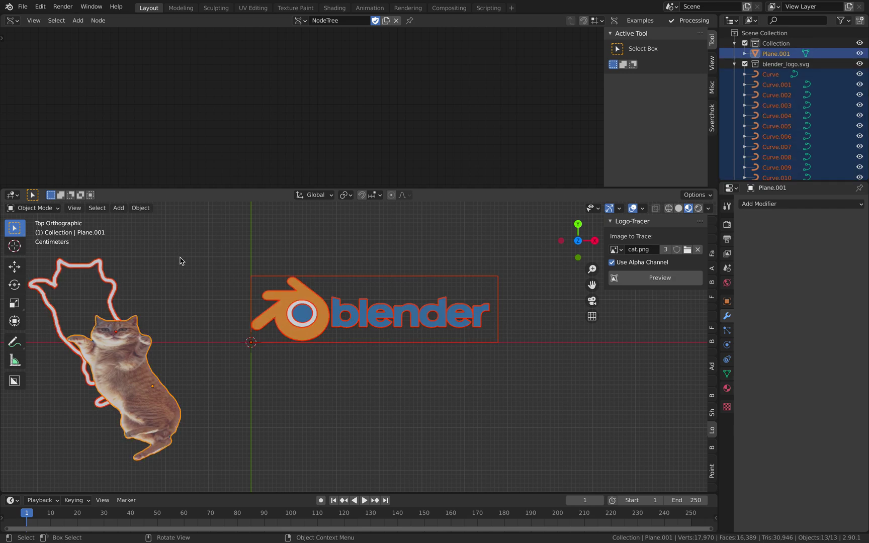
click(142, 341)
drag(142, 341, 188, 273)
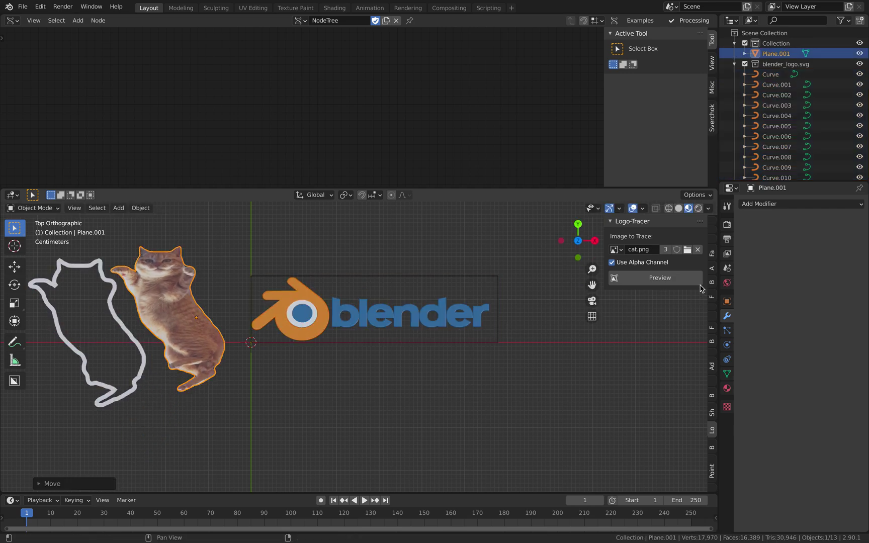
Trace cat.png with Logo-Tracer as a curve and move that curve to the right of the Blender logo.
click(684, 283)
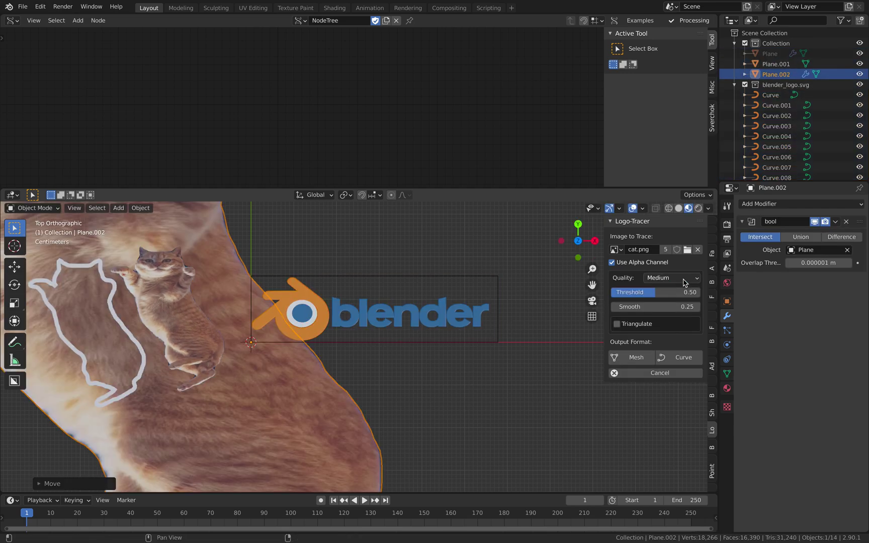
scroll(372, 352, down, 4)
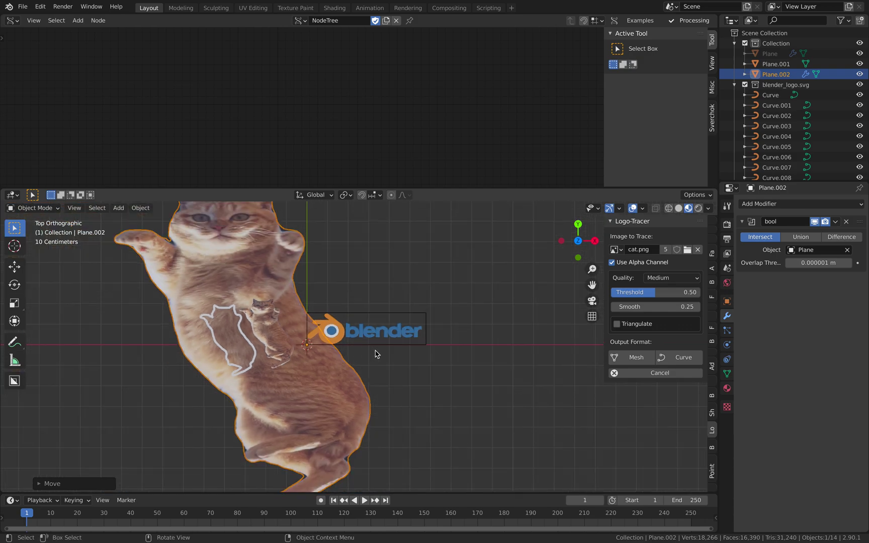
click(678, 361)
scroll(394, 313, down, 2)
key(g)
click(558, 270)
scroll(446, 265, up, 2)
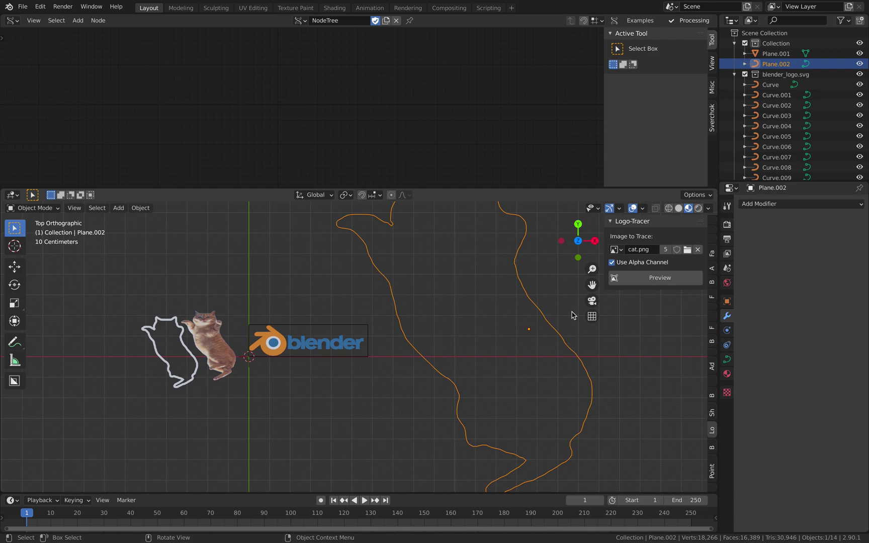
Set the traced cat curve's extrusion to 0.028 m and its offset to 0 m.
click(727, 360)
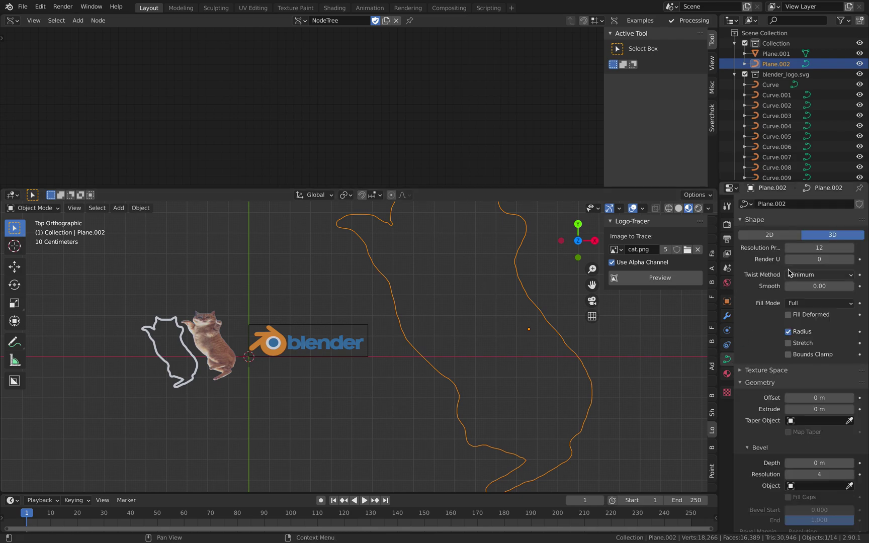
scroll(780, 406, down, 2)
drag(806, 359, 828, 368)
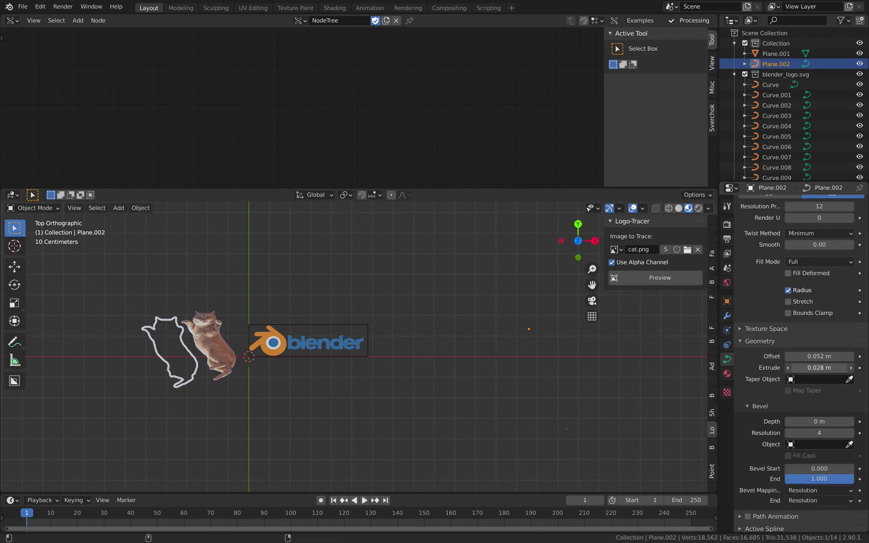
click(813, 355)
text(0)
key(Return)
middle_drag(402, 379, 429, 364)
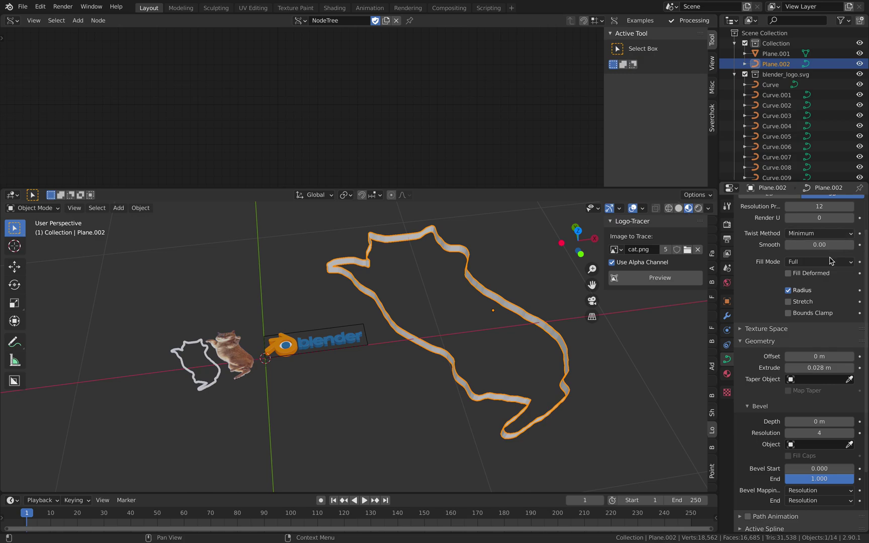
Switch the traced cat curve to 2D and set its fill mode to Both.
scroll(812, 305, up, 2)
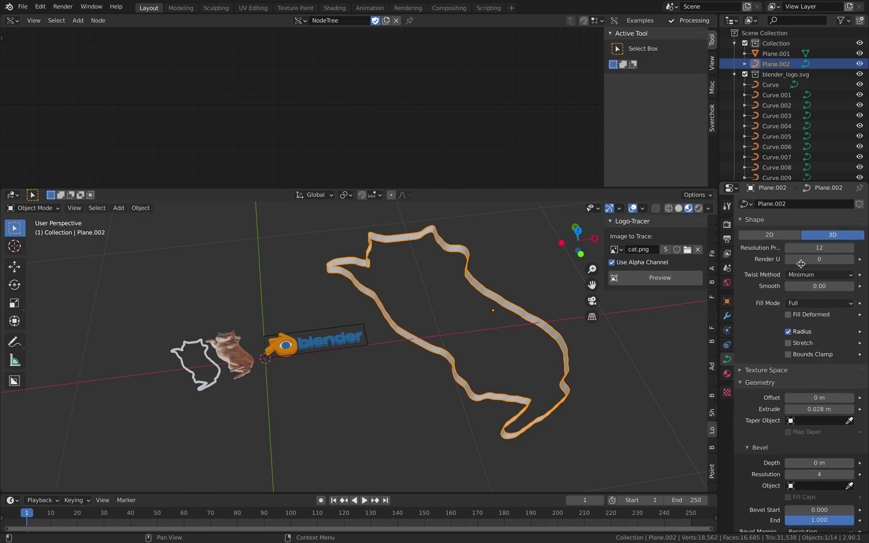
click(787, 239)
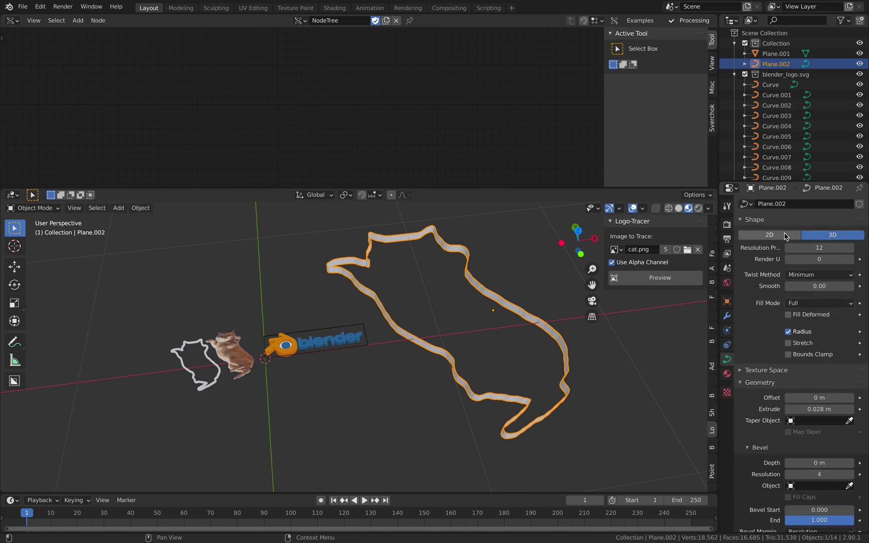
click(815, 303)
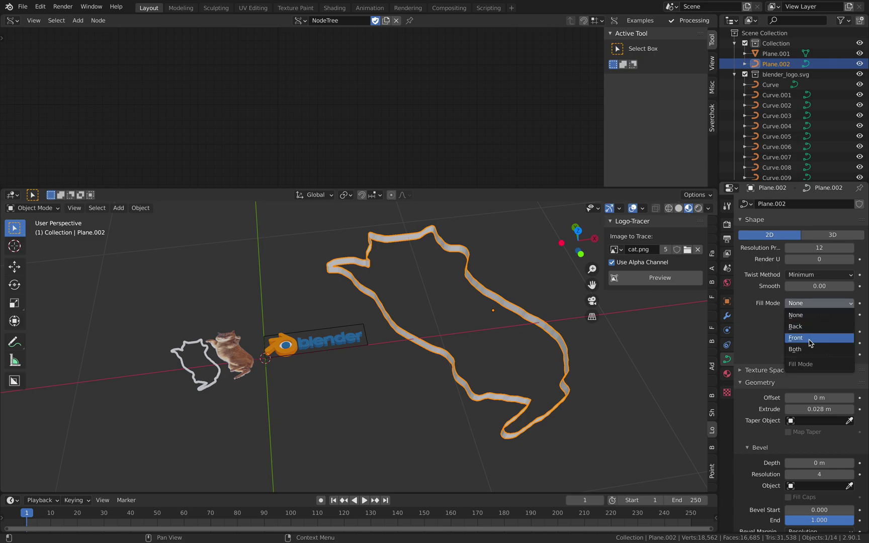
mouse_move(435, 301)
middle_down()
mouse_move(406, 295)
mouse_move(447, 294)
middle_up()
click(504, 270)
mouse_move(505, 270)
middle_down()
mouse_move(517, 296)
mouse_move(470, 291)
middle_up()
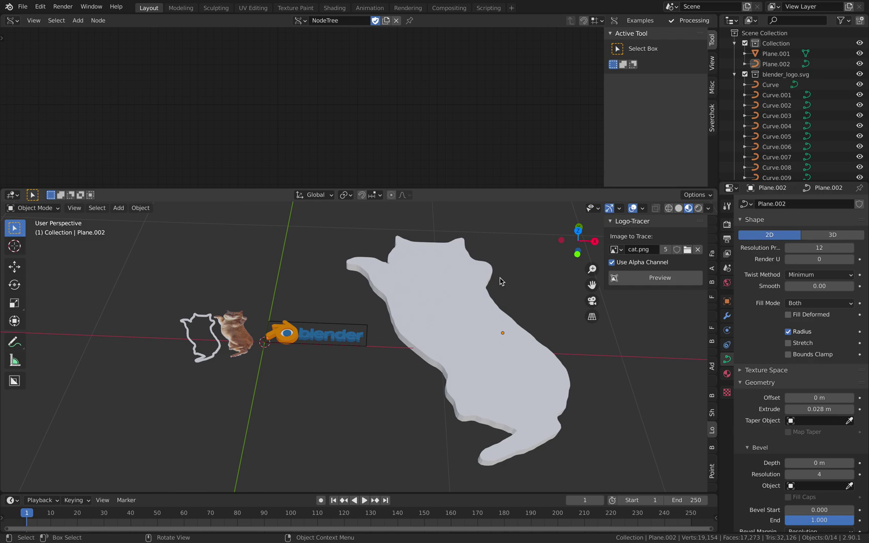
Check the traced cat curve's material slots and set its geometry offset to 0.01 m.
click(488, 287)
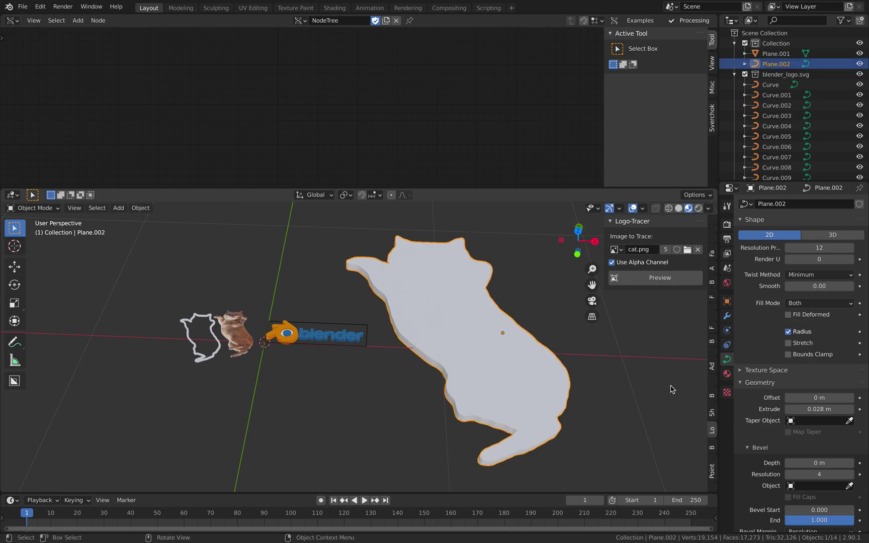
click(727, 374)
middle_drag(537, 347, 547, 302)
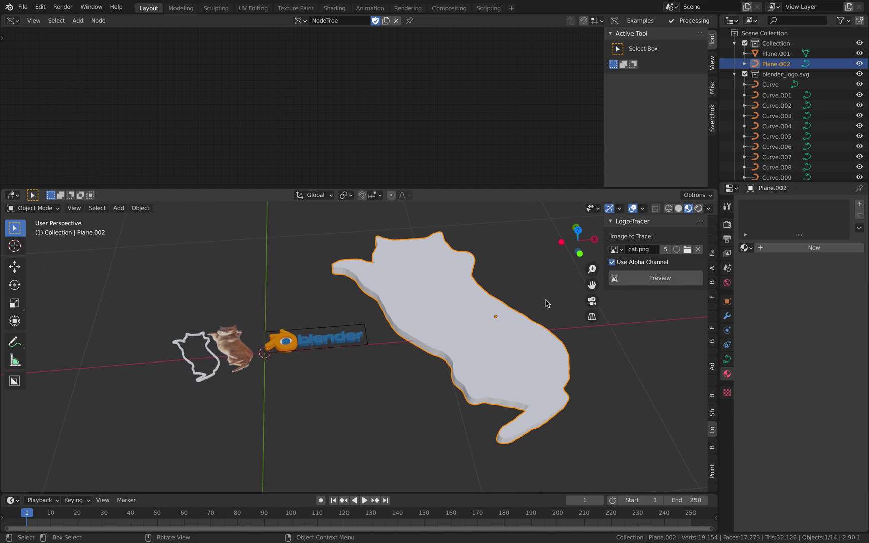
click(728, 358)
mouse_move(819, 398)
mouse_down()
mouse_move(782, 398)
mouse_move(835, 398)
mouse_up()
Delete the large traced cat curve and bring the remaining objects back into view.
click(523, 341)
key(x)
click(506, 342)
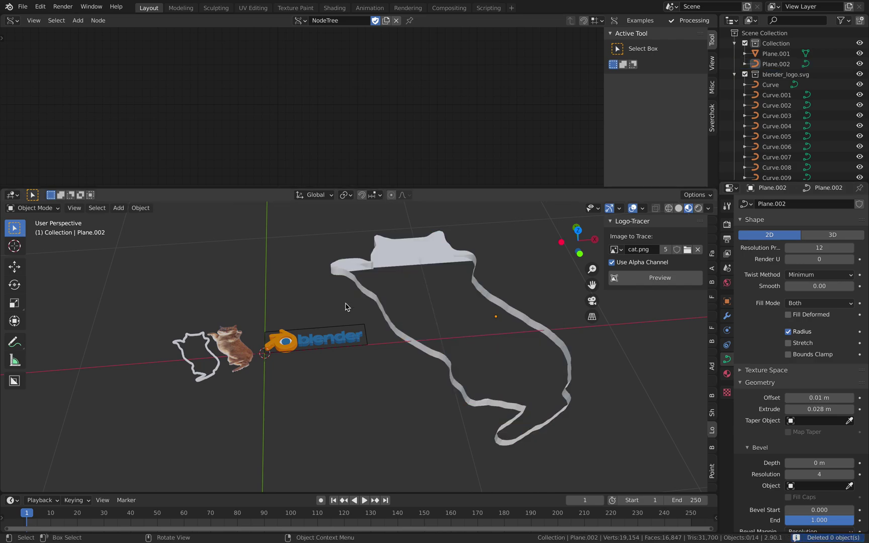
click(378, 264)
key(x)
click(370, 258)
key(Home)
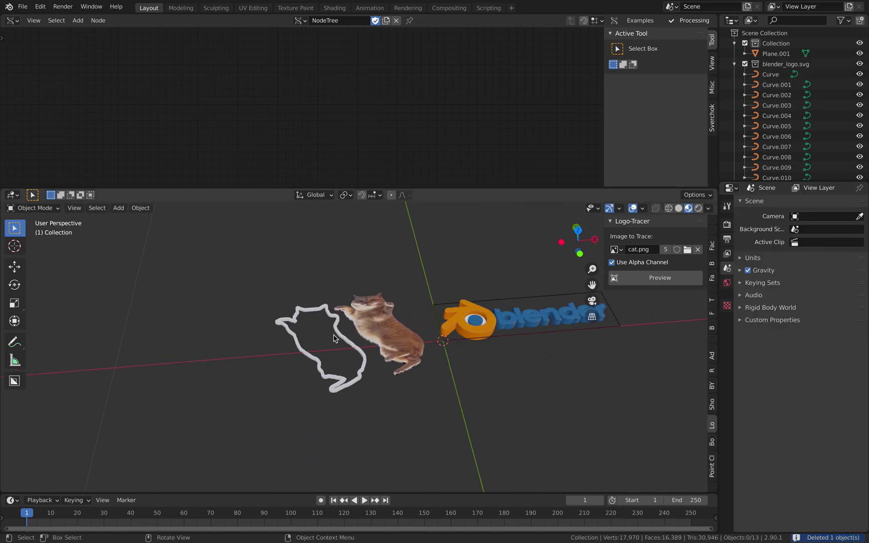
Select the textured cat, move it onto the white sticker outline, and deselect everything.
click(343, 334)
middle_drag(367, 345, 324, 344)
click(324, 343)
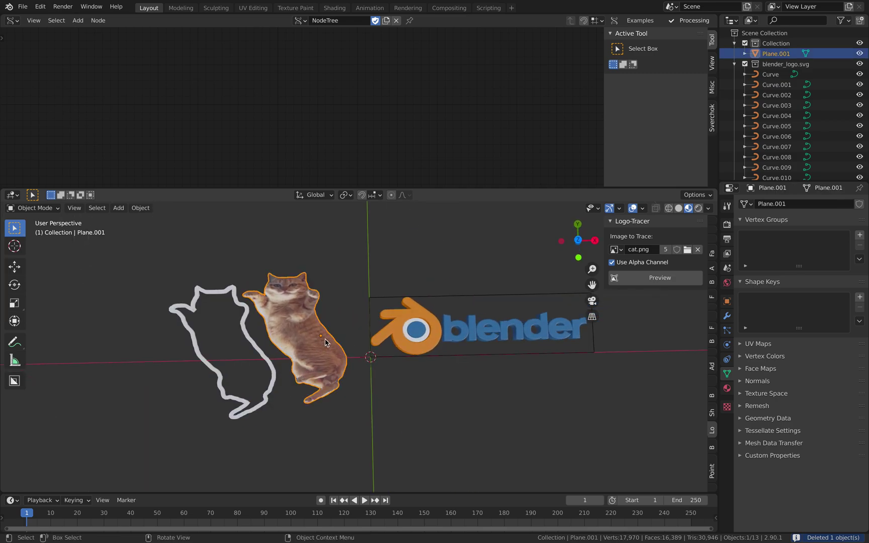
key(g)
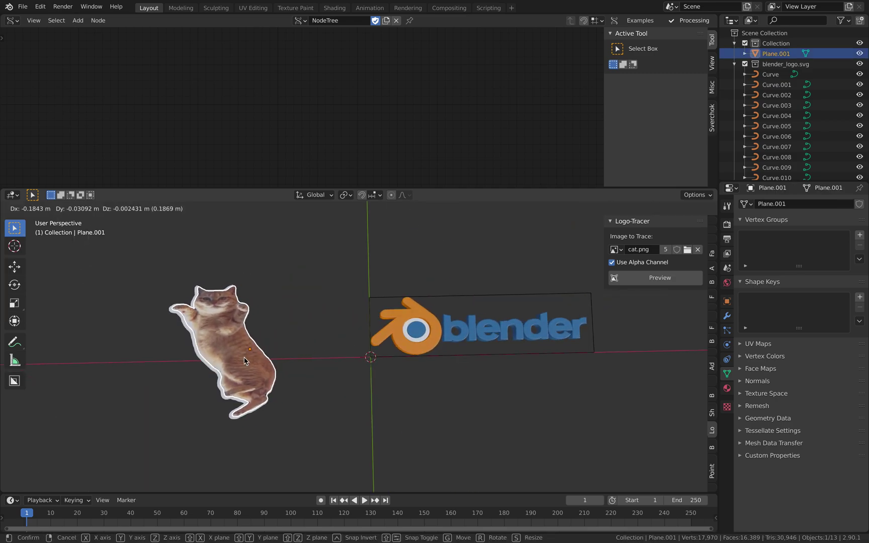
click(232, 358)
key(a)
key(alt+a)
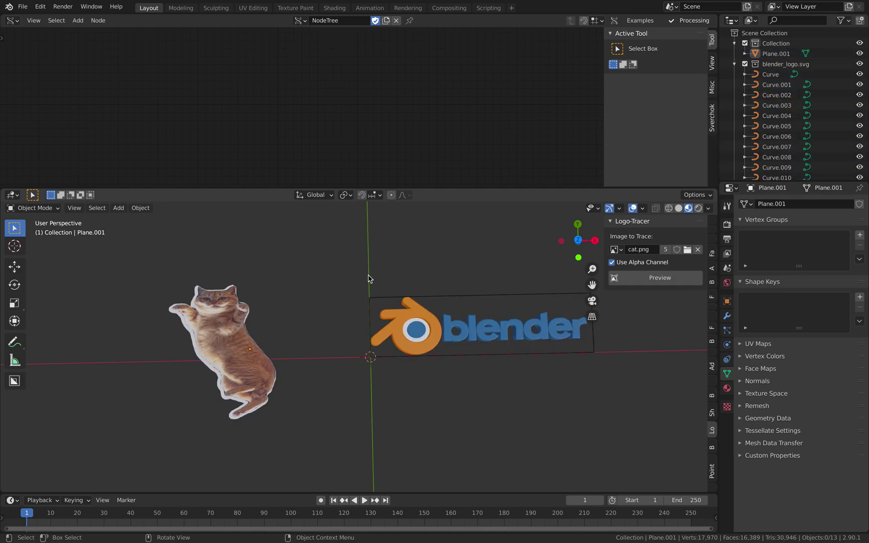
Nudge the cat in top view so it sits centred inside the white outline.
click(402, 301)
shift+middle_drag(402, 301, 379, 301)
key(KP_7)
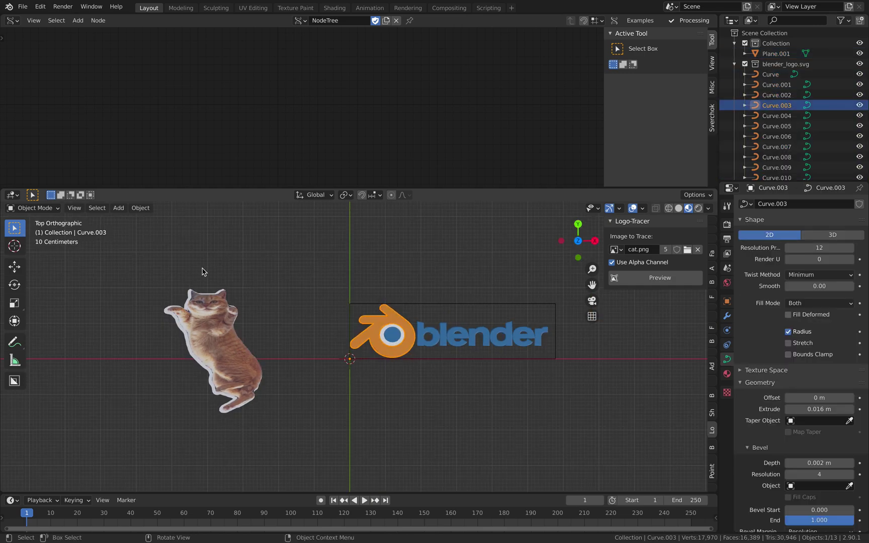
click(207, 309)
key(g)
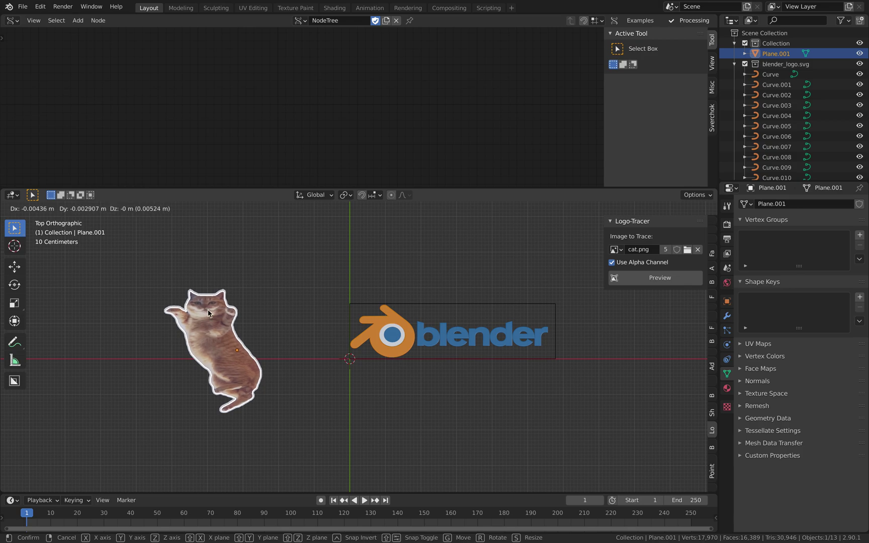
click(208, 310)
Select the cat and its outline together and move them along X behind the logo's lettering.
drag(187, 278, 222, 326)
key(g)
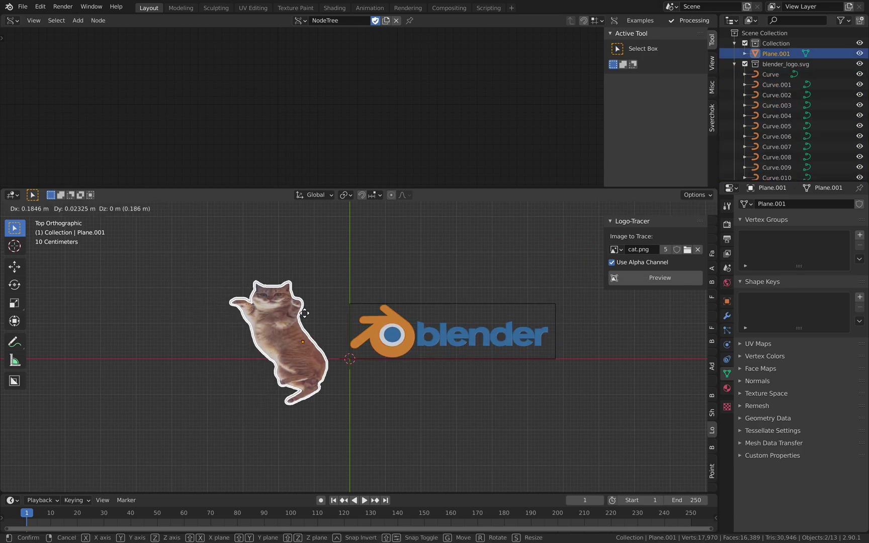
click(308, 311)
shift+middle_drag(376, 287, 356, 280)
scroll(356, 279, up, 1)
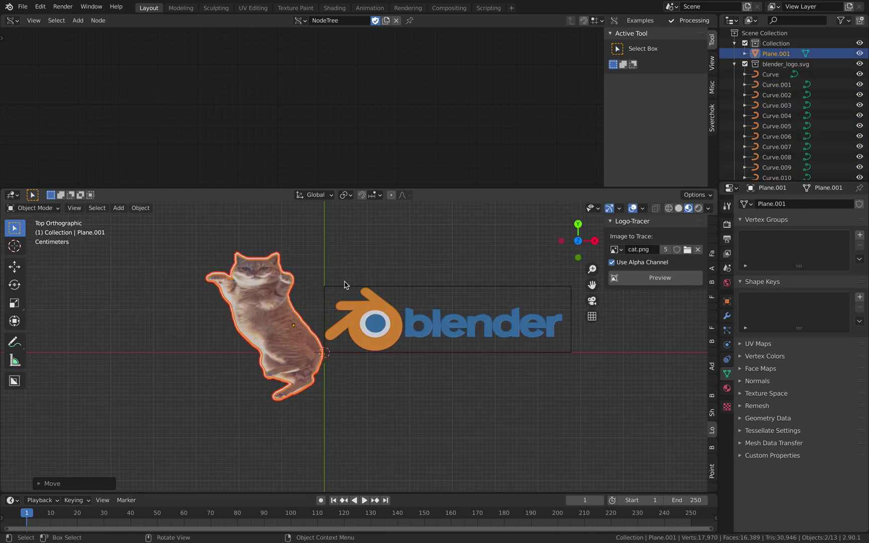
key(g)
key(x)
click(519, 292)
middle_drag(518, 292, 353, 332)
Select all objects and look through the available export formats, down to glTF 2.0.
key(a)
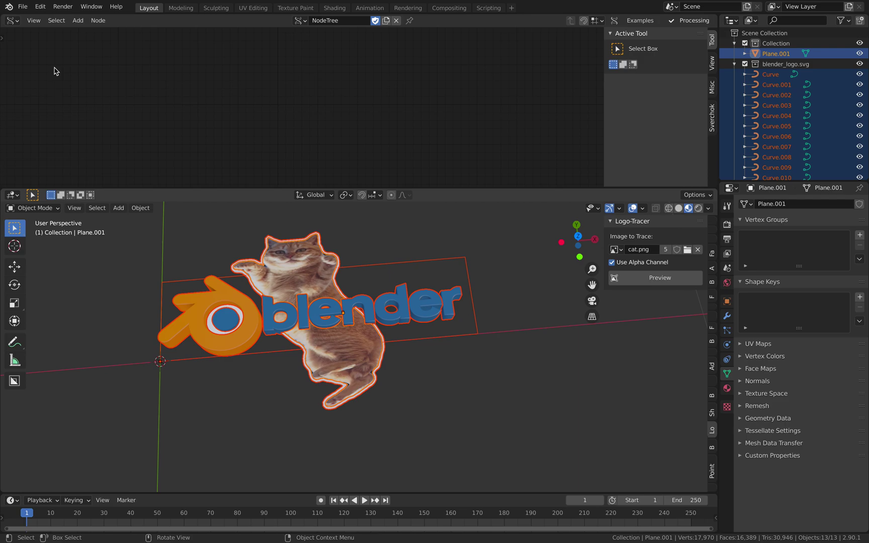
click(22, 7)
mouse_move(49, 160)
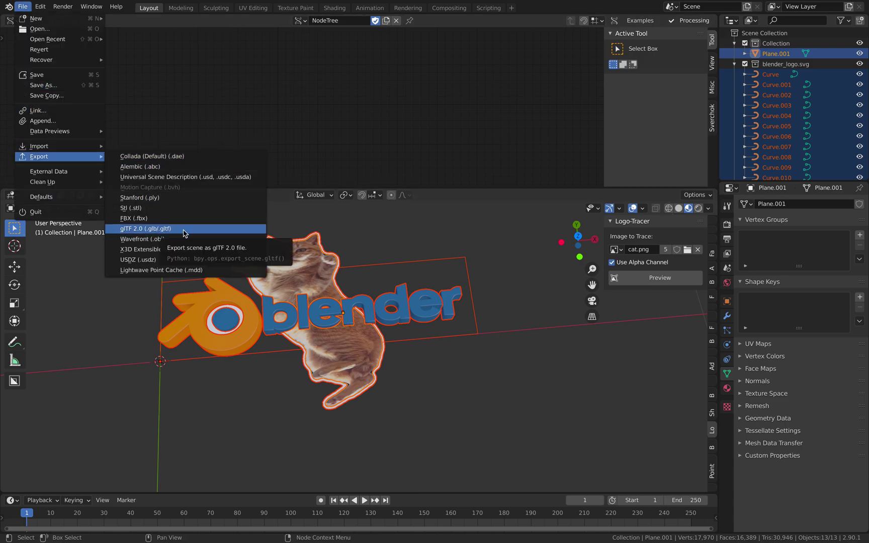
shift+middle_drag(361, 255, 390, 259)
Pick single letters of the logo, then select all objects of the blender_logo.svg collection.
click(424, 306)
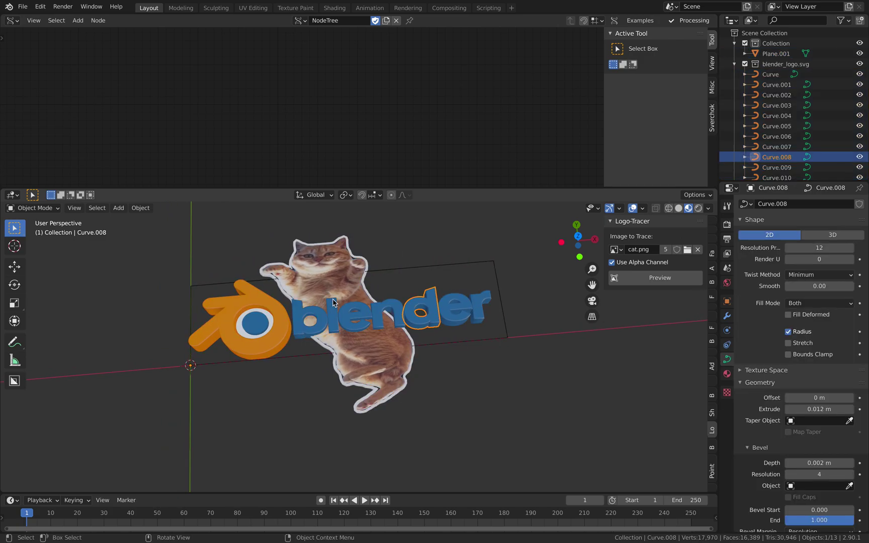
click(316, 316)
click(340, 315)
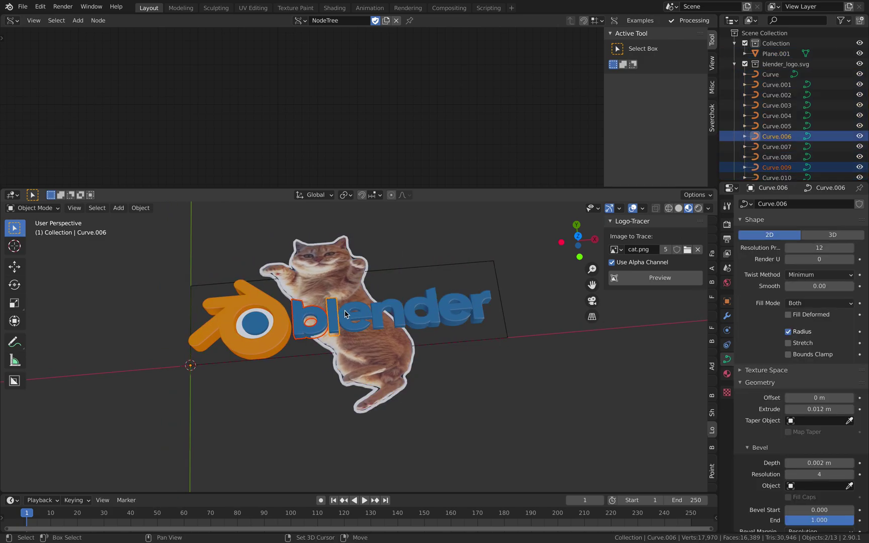
click(346, 315)
click(774, 64)
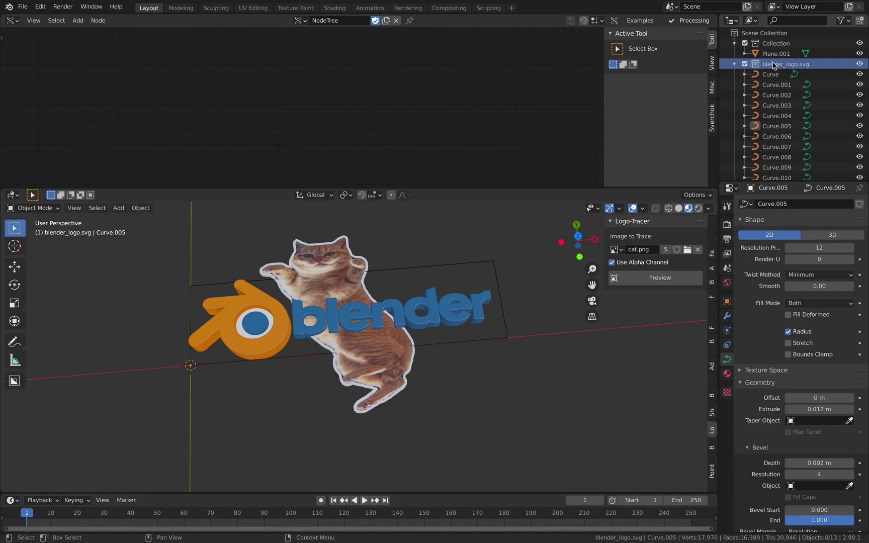
right_click(773, 65)
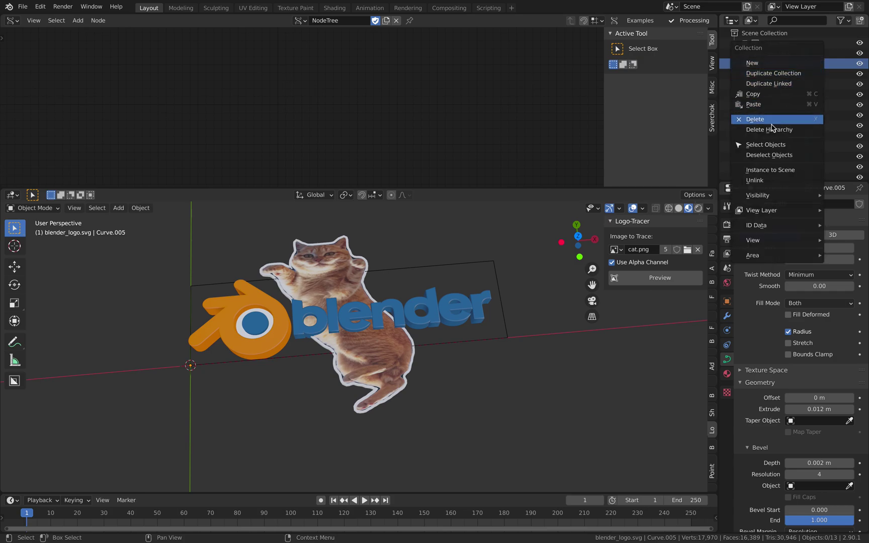
click(766, 144)
Delete the rectangular frame curve around the Blender logo.
middle_drag(427, 319, 434, 316)
click(451, 265)
key(x)
click(451, 266)
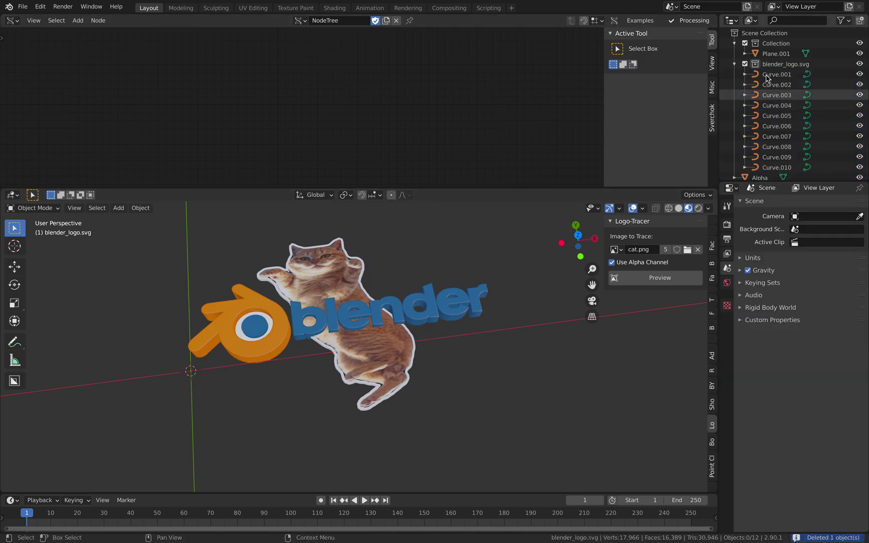
Select all remaining curves of the blender_logo.svg collection and make the logo's second "e" the active object.
click(774, 65)
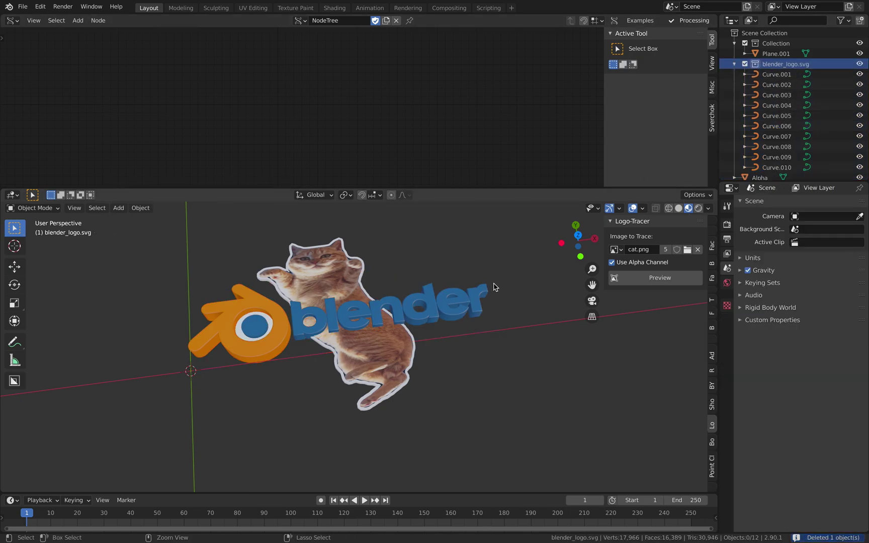
right_click(765, 64)
click(766, 109)
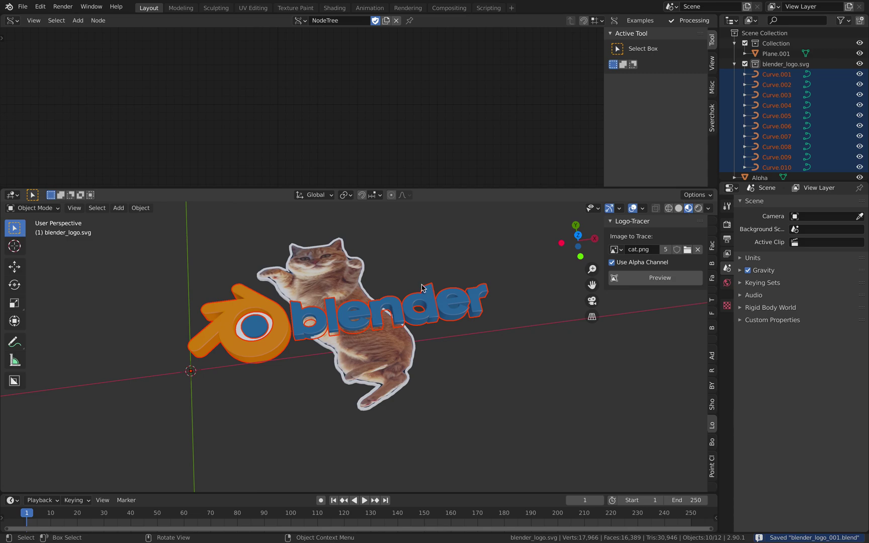
middle_drag(421, 307, 418, 285)
shift+click(453, 300)
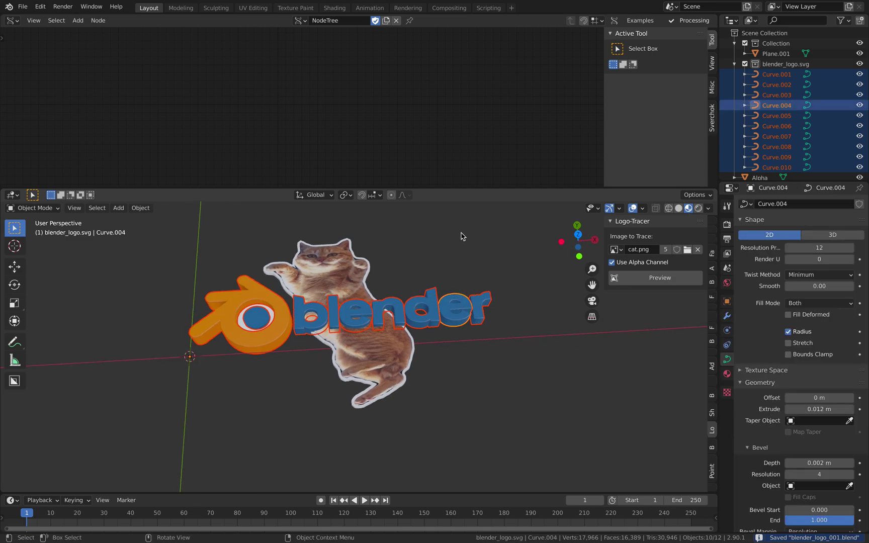
Convert the selected logo curves to meshes with Mesh from Curve/Meta/Surf/Text.
key(F3)
text(convert to)
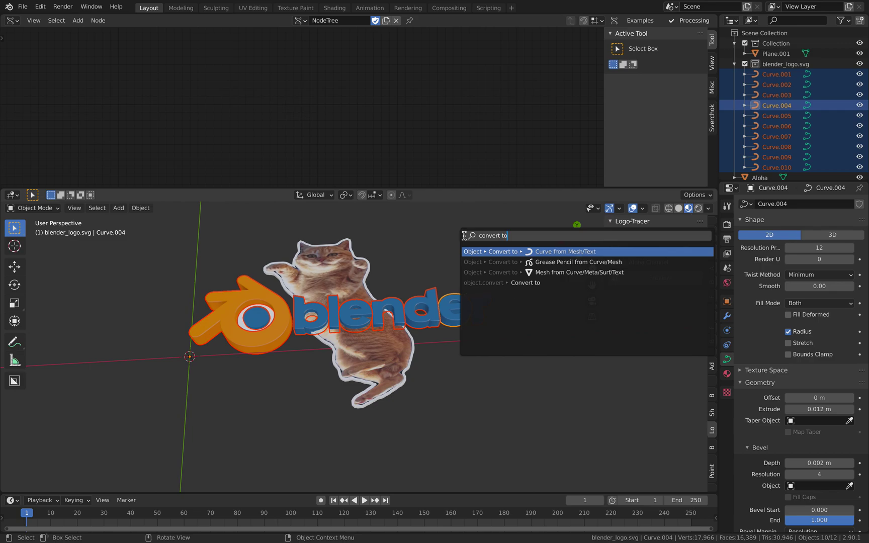
key(Down)
key(Down)
key(Down)
key(Return)
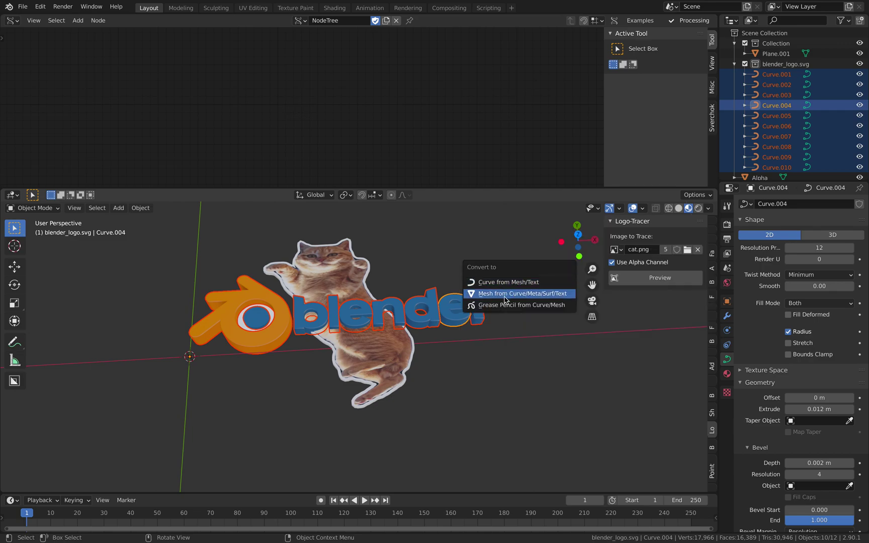
click(505, 300)
Extend the selection to all objects, including the cat sticker, and open the file commands for exporting.
middle_drag(433, 299, 397, 286)
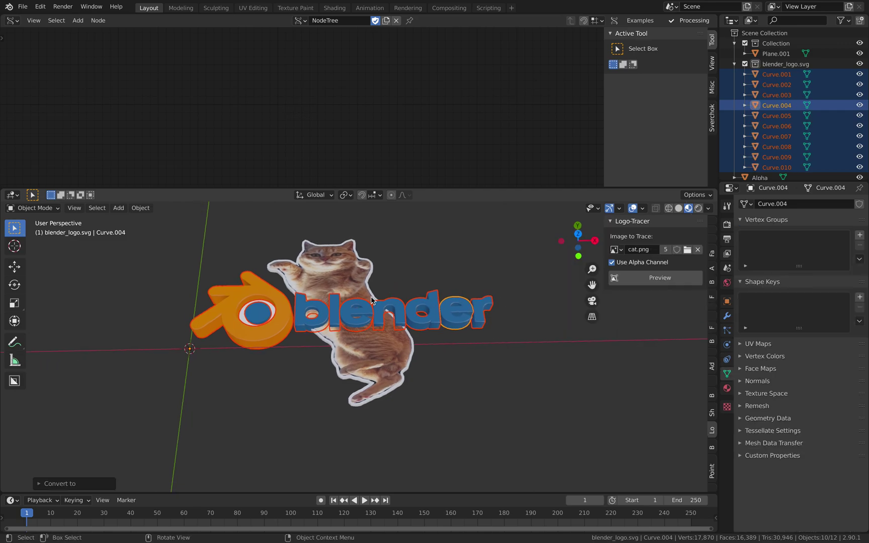
shift+click(373, 272)
click(22, 6)
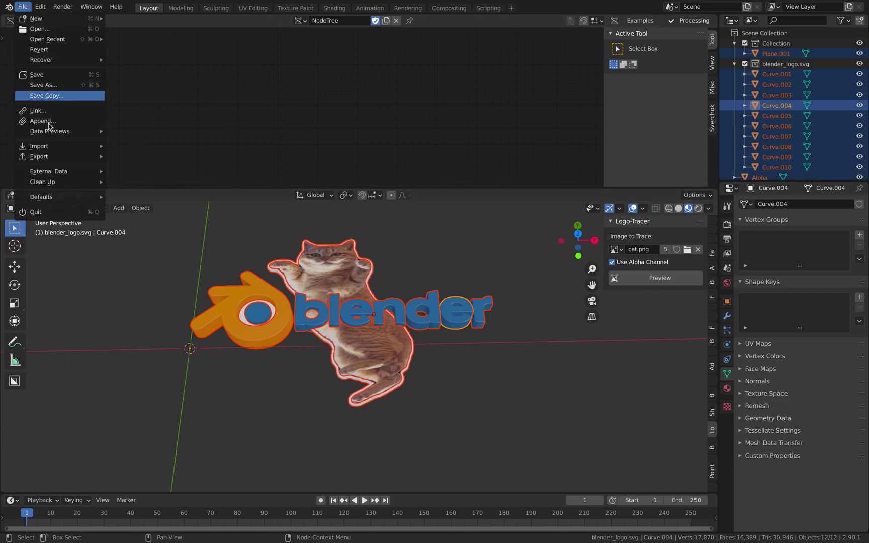
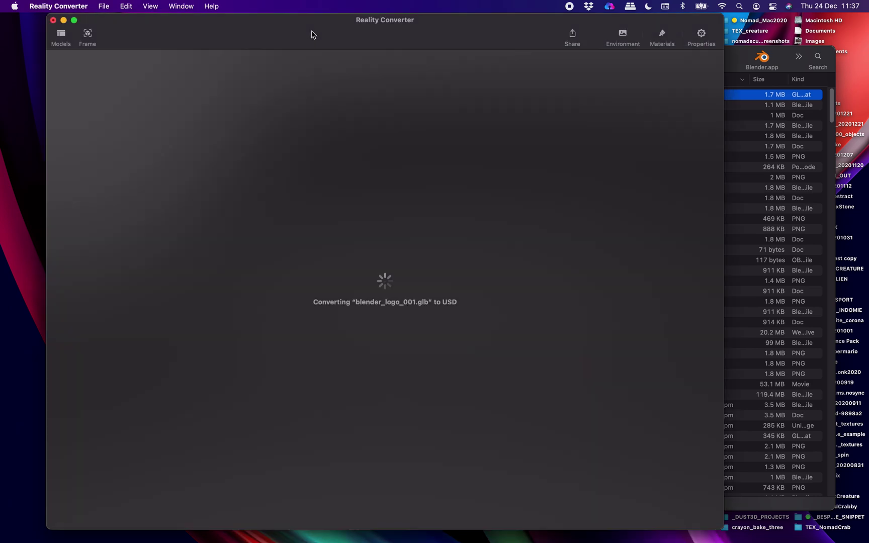
Examine the converted blender_logo_001.glb model and its material colours from several angles in Reality Converter.
drag(433, 221, 444, 276)
scroll(443, 271, up, 5)
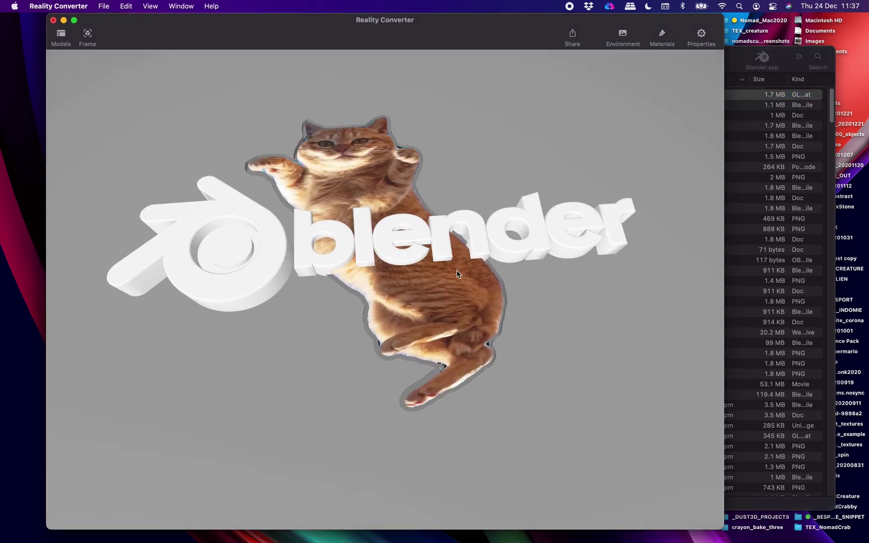
scroll(493, 265, down, 2)
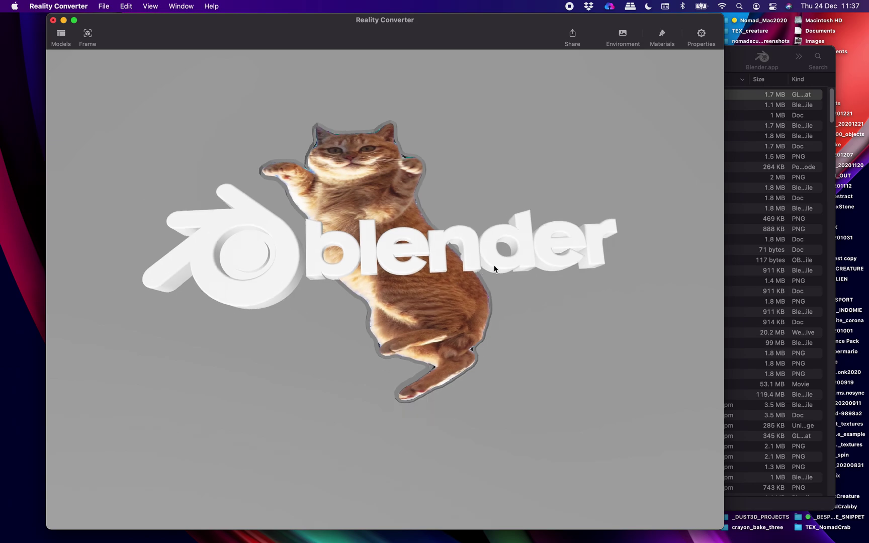
drag(582, 206, 555, 205)
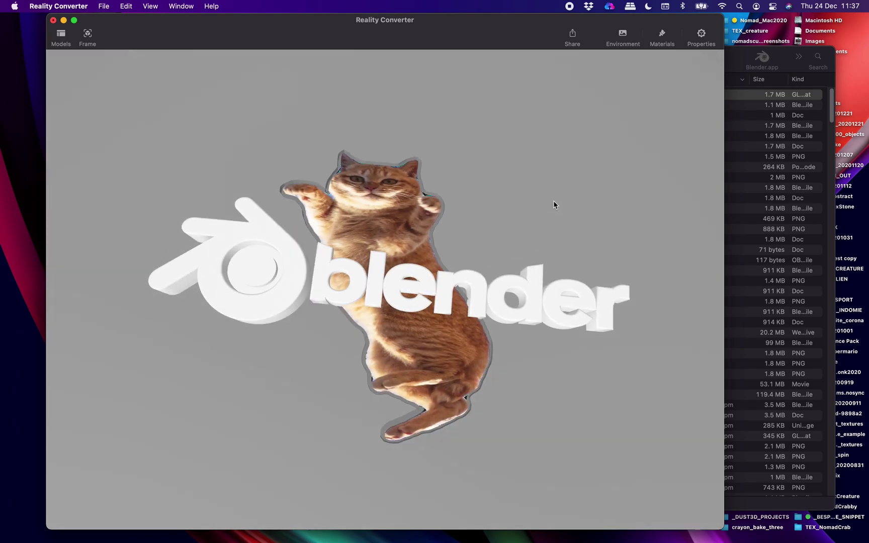
Switch to Blender and open the material settings of the logo's second "e".
key(ctrl+Right)
click(458, 301)
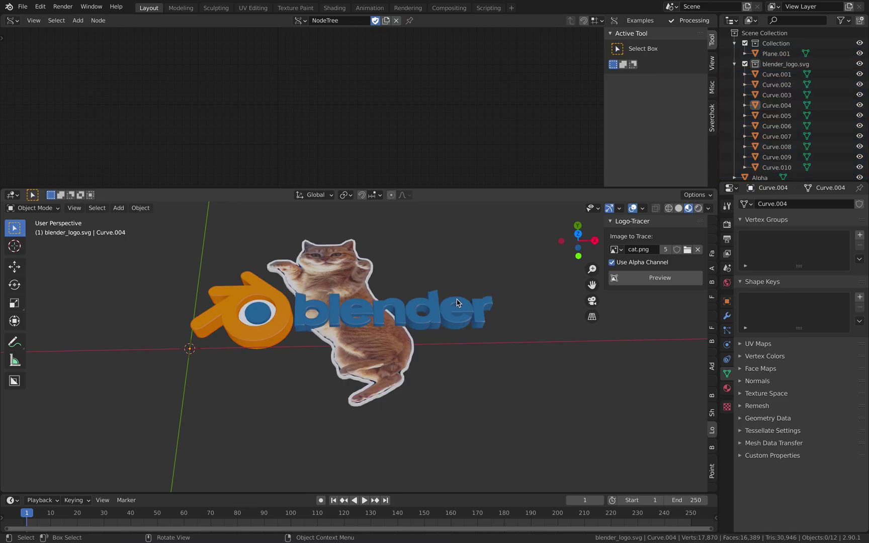
click(727, 388)
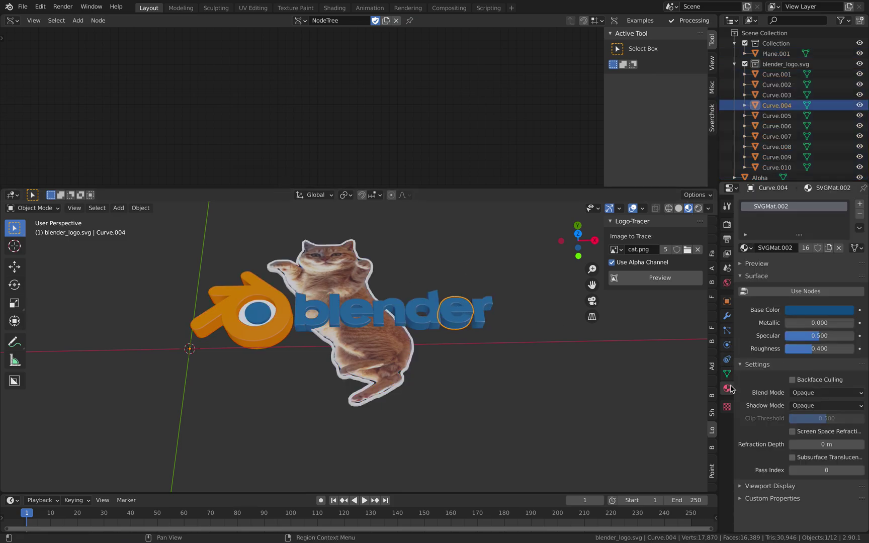
click(779, 295)
middle_drag(430, 318, 440, 299)
key(ctrl+z)
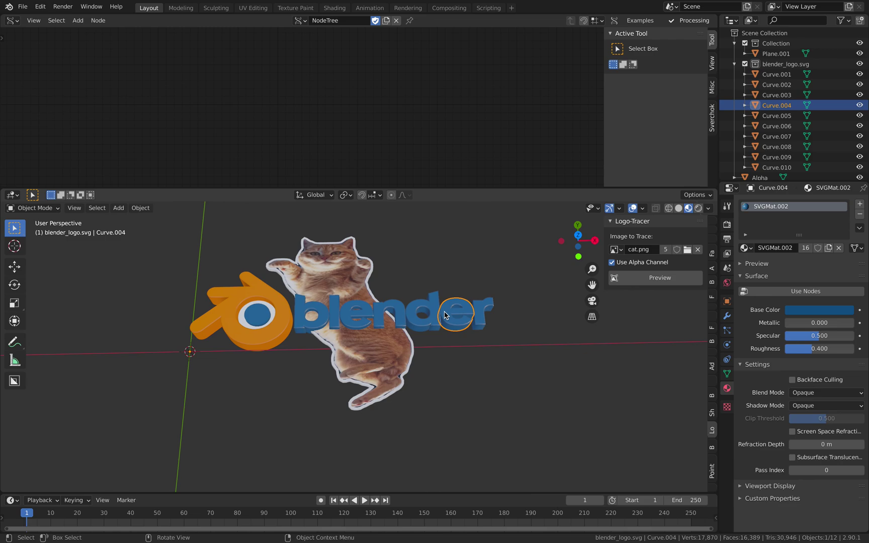
Enable nodes on the SVGMat.002 material and paste its blue viewport display colour into the Base Color.
scroll(441, 315, up, 3)
click(767, 485)
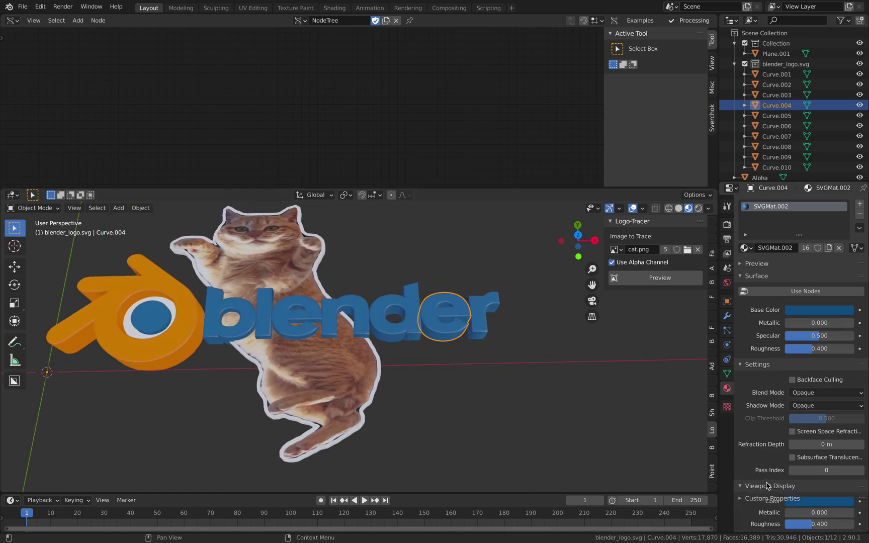
scroll(785, 498, down, 1)
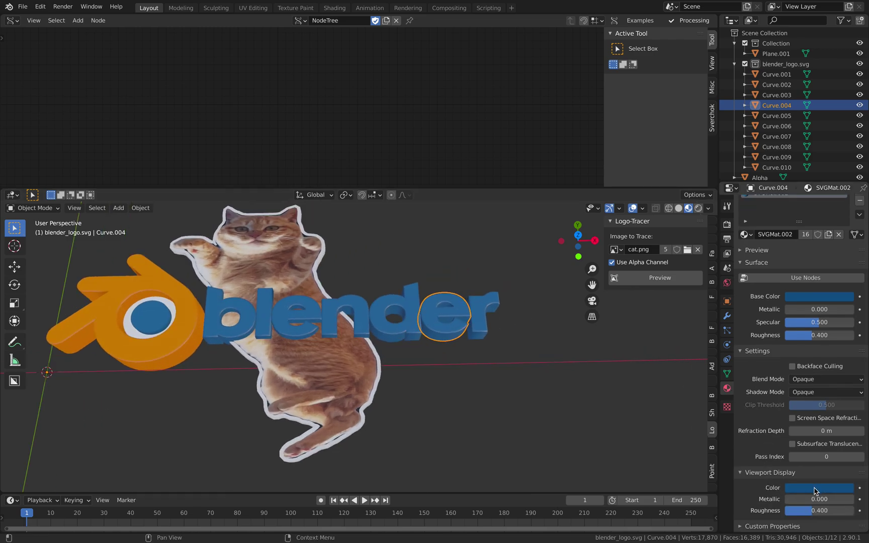
scroll(833, 448, up, 1)
click(810, 292)
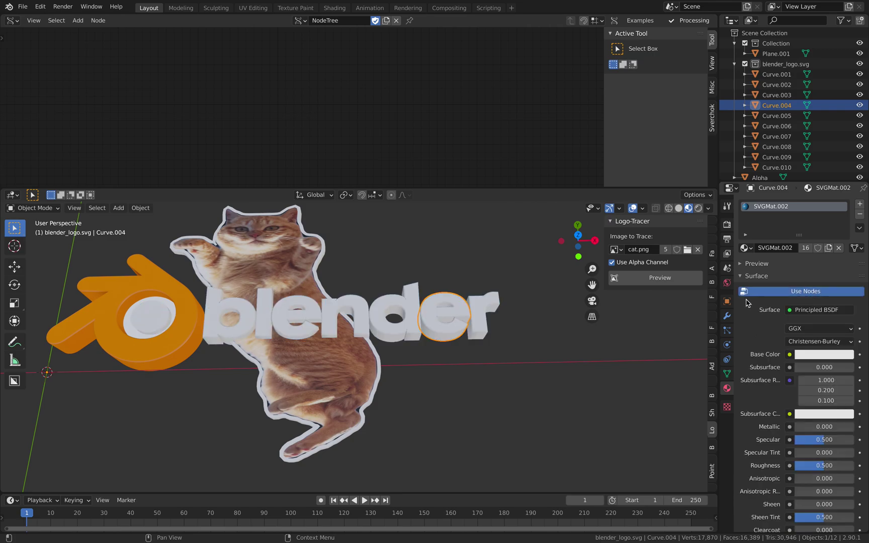
key(ctrl+v)
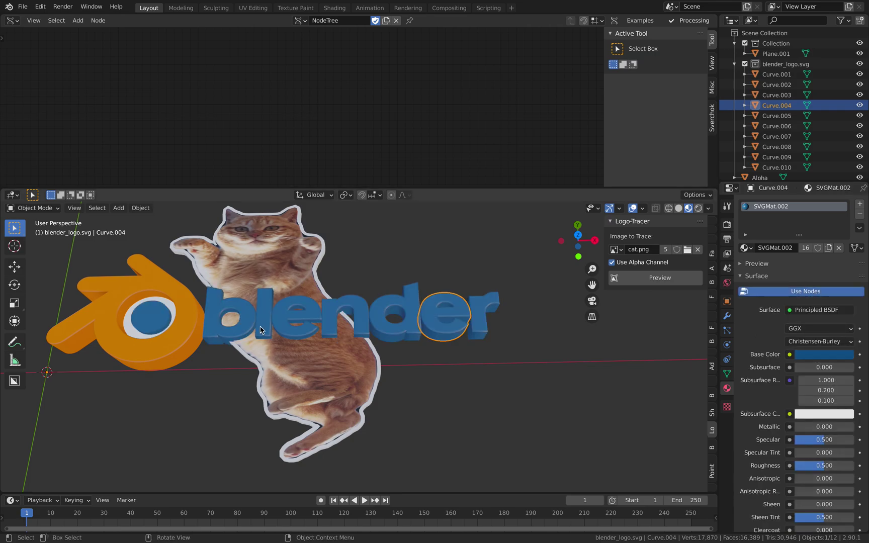
Enable nodes on the logo's SVGMat.003 material, paste its orange colour into the Base Color, and save the file.
shift+middle_drag(178, 322, 329, 329)
click(327, 320)
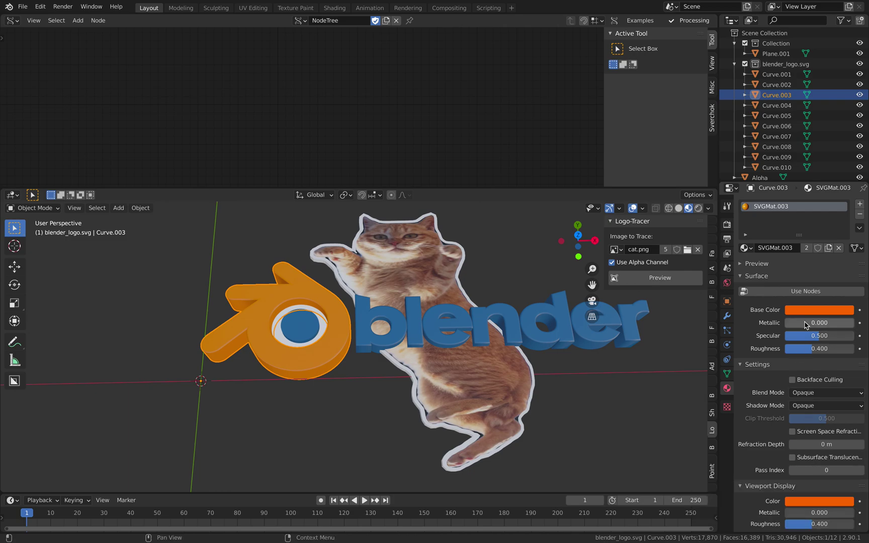
click(808, 293)
key(ctrl+v)
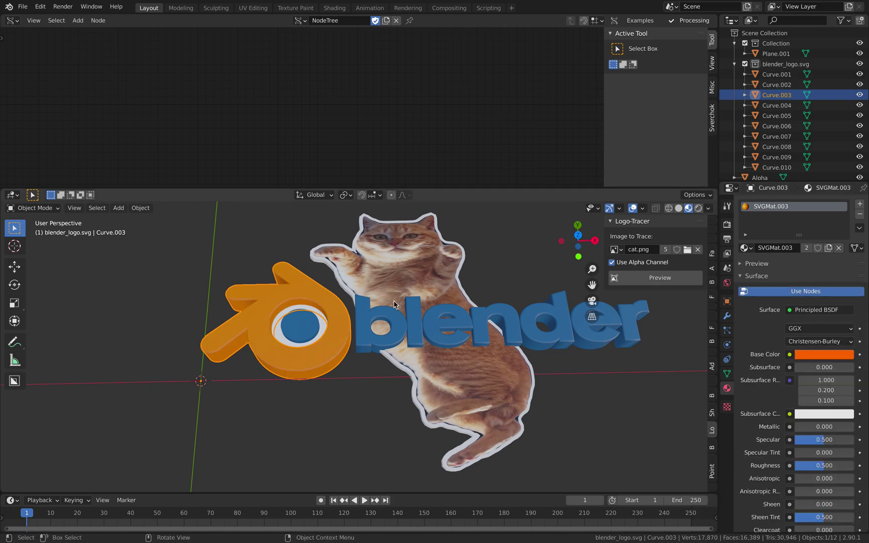
shift+middle_drag(480, 259, 395, 257)
click(395, 258)
key(ctrl+s)
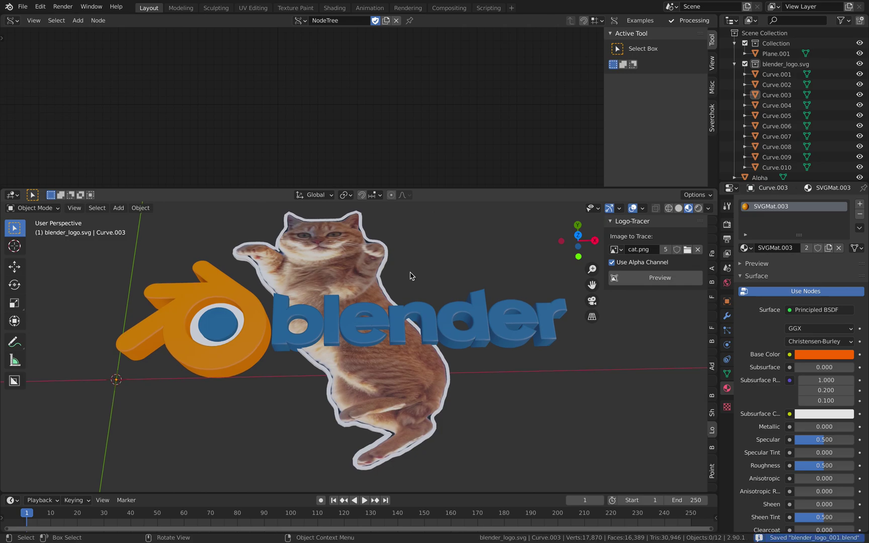
Check the surface and viewport display settings of the material on the logo's centre disc.
key(a)
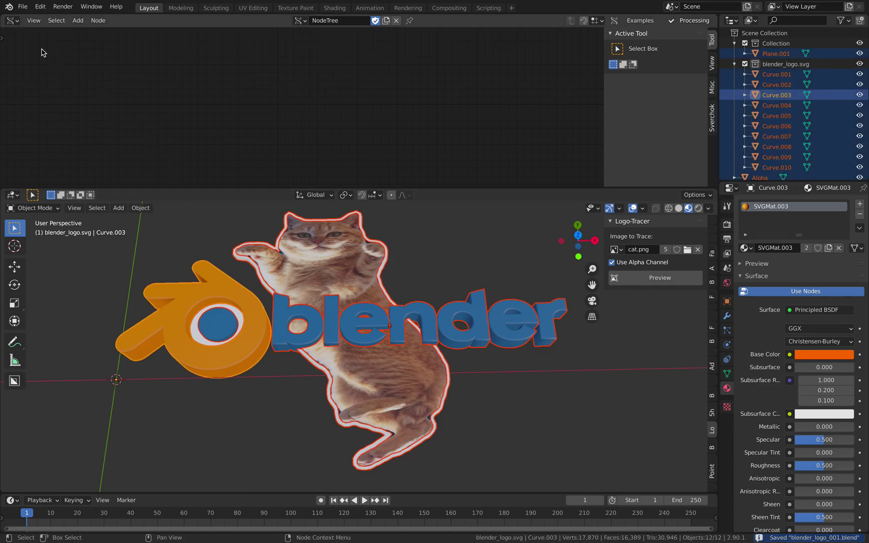
click(199, 331)
scroll(753, 429, down, 8)
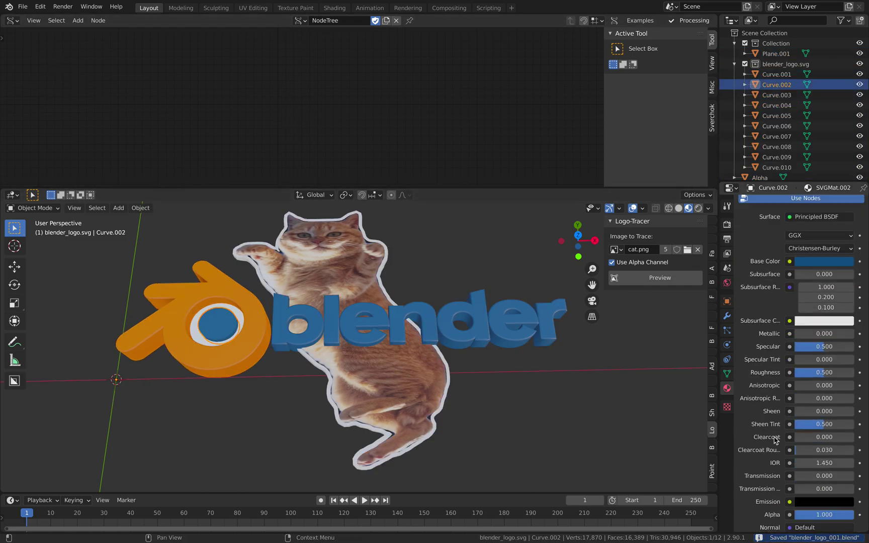
scroll(753, 429, down, 7)
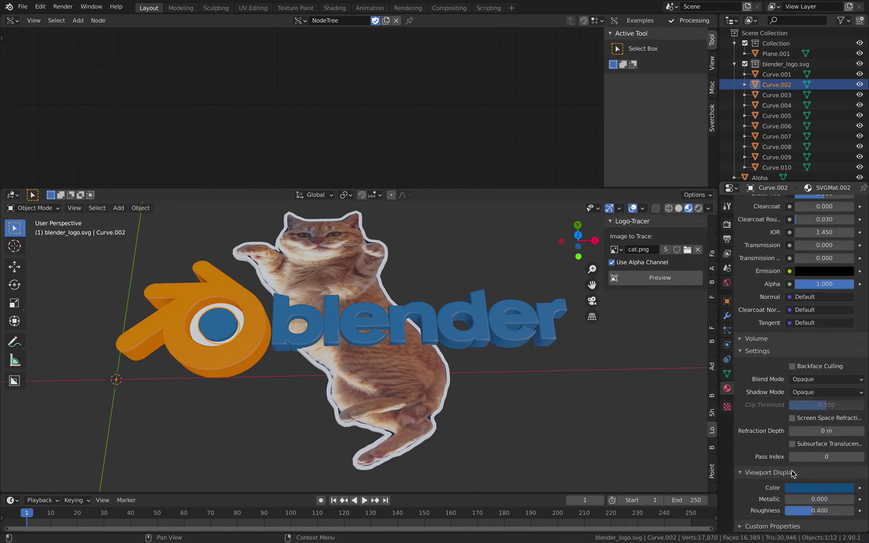
Enable nodes on the white ring's SVGMat.001 material and save the file.
click(240, 320)
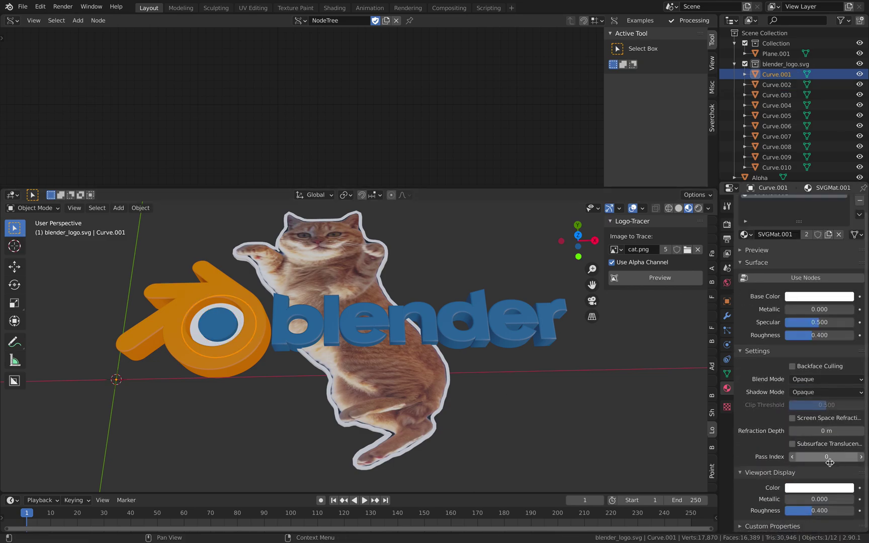
scroll(809, 366, up, 1)
click(807, 292)
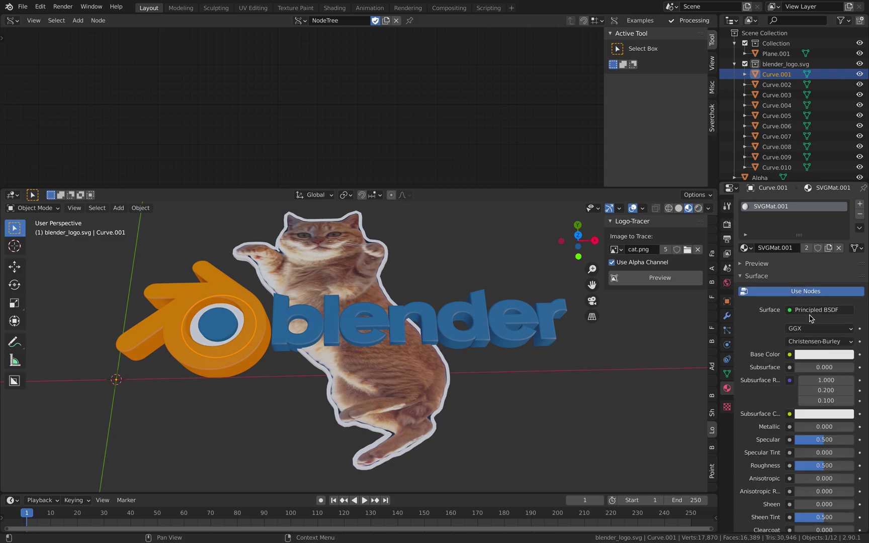
click(455, 273)
key(ctrl+s)
Create a new material for the cat's Alpha outline with a light blue Base Color of H 0.582, S 0.543, V 0.906.
click(386, 265)
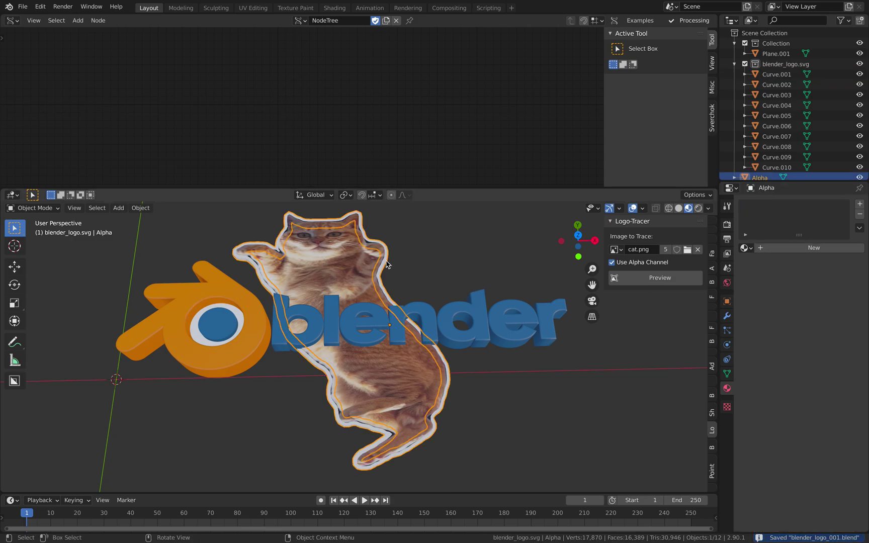
click(783, 248)
click(810, 355)
click(790, 262)
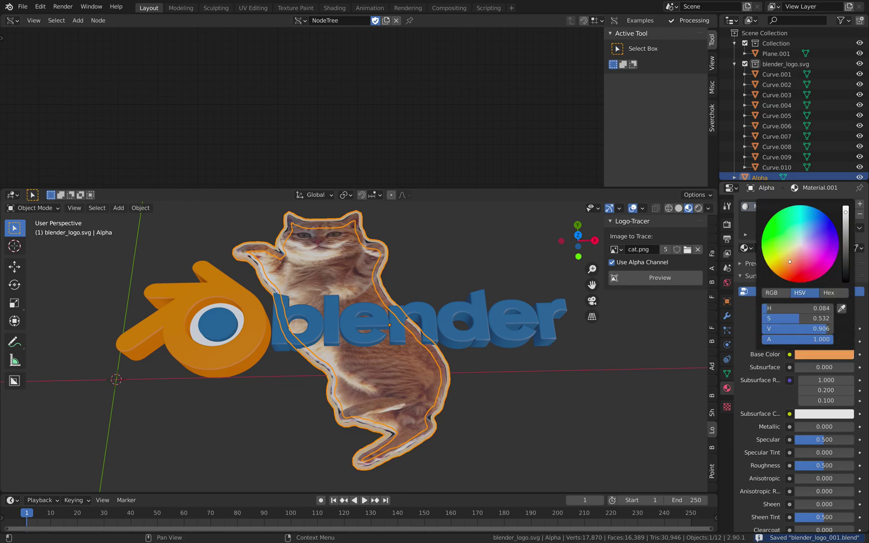
drag(789, 264, 812, 225)
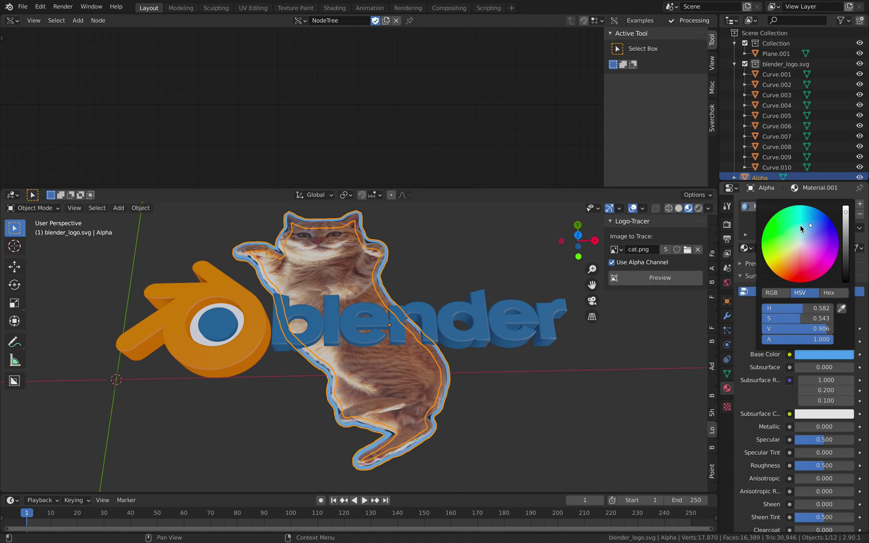
Deselect all objects and save the file with the recoloured cat outline.
middle_drag(452, 320, 469, 308)
key(a)
key(a)
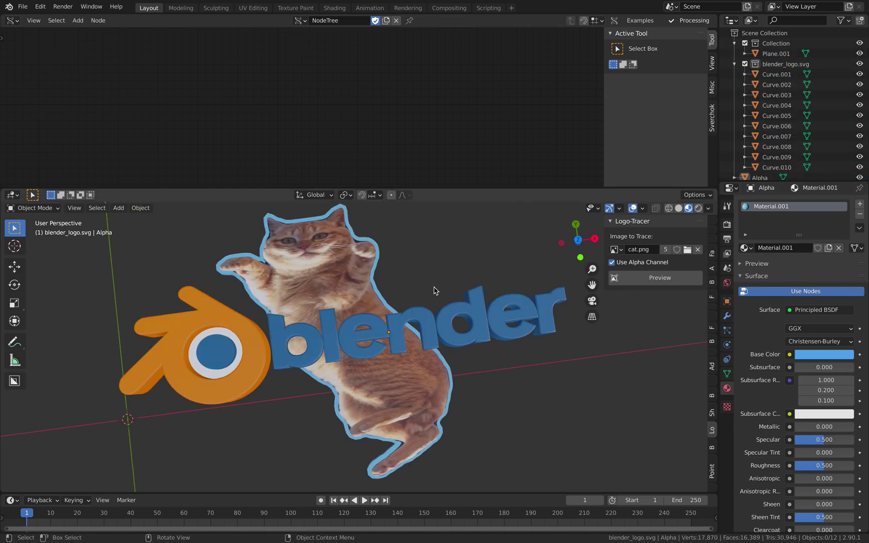
key(ctrl+s)
Select all objects and export them in glTF Binary (.glb) format to the Desktop folder.
scroll(435, 294, down, 1)
key(a)
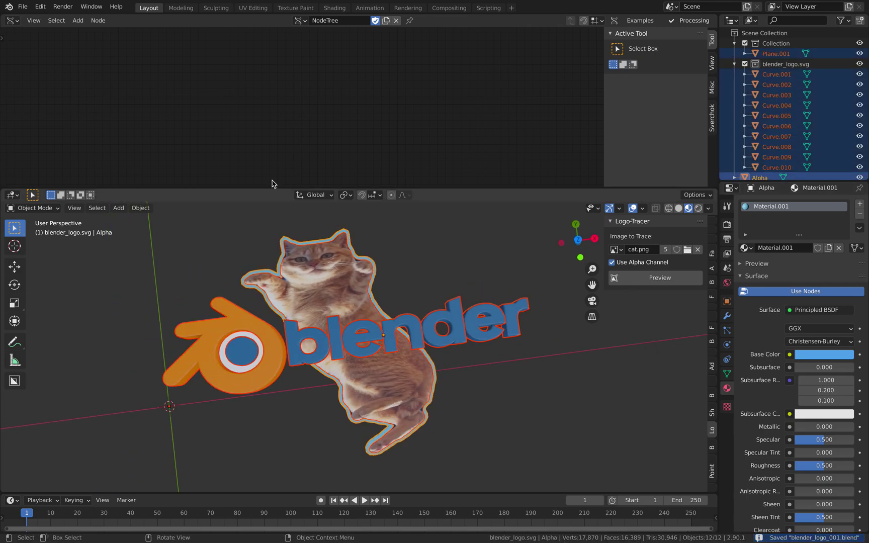
click(23, 7)
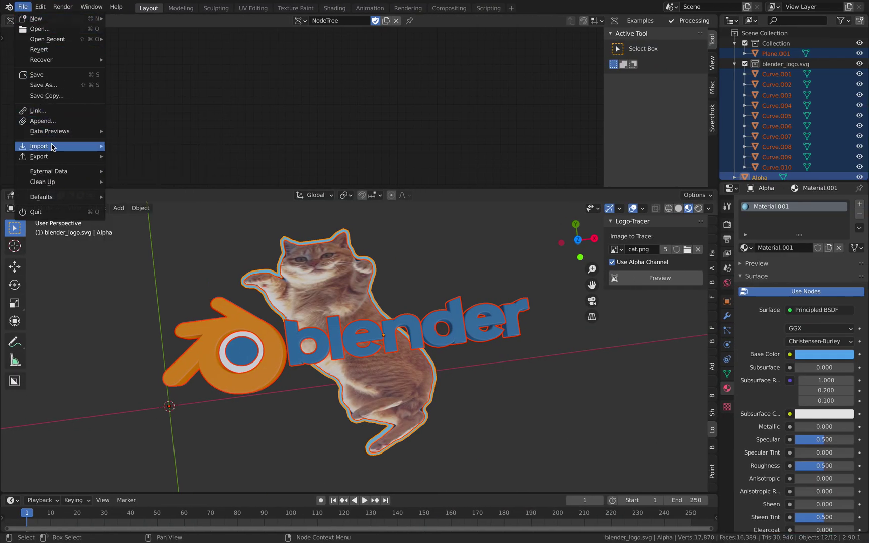
mouse_move(56, 157)
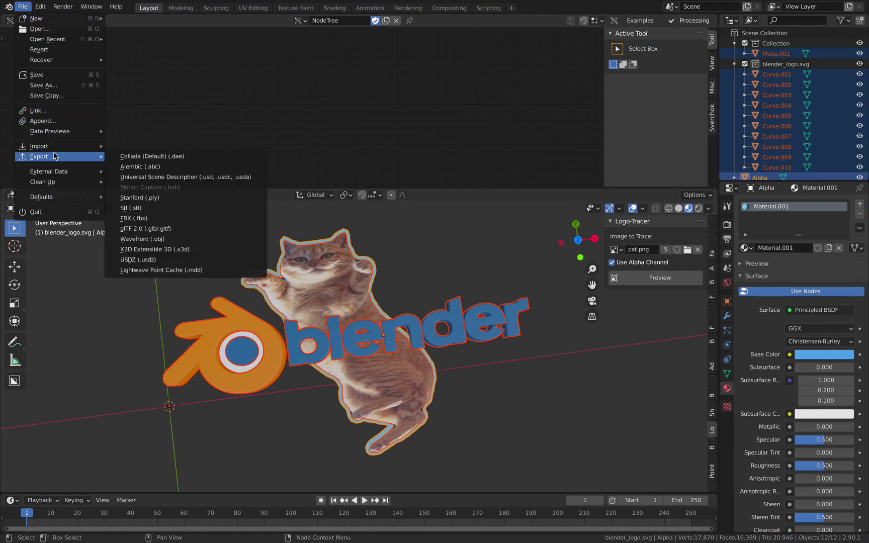
click(169, 230)
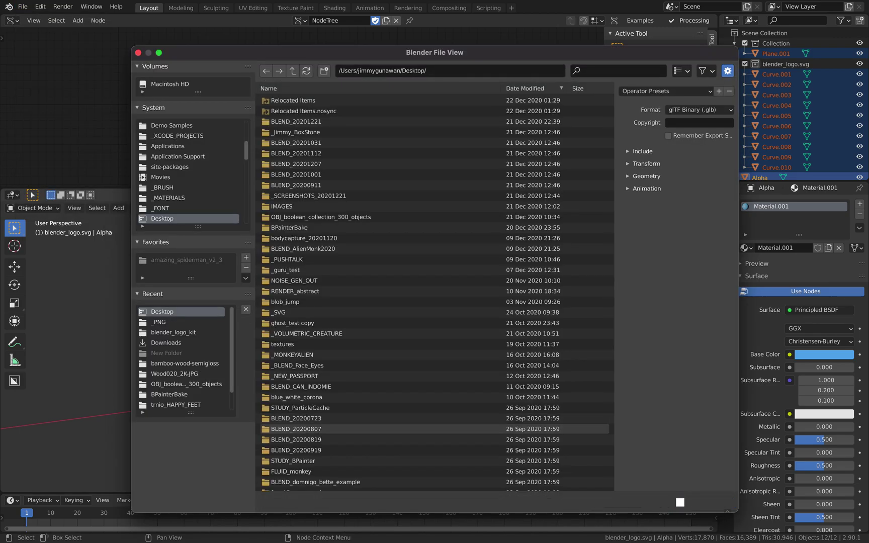
key(Return)
Switch to Reality Converter and remove the previously loaded blender_logo_001 model.
key(ctrl+Left)
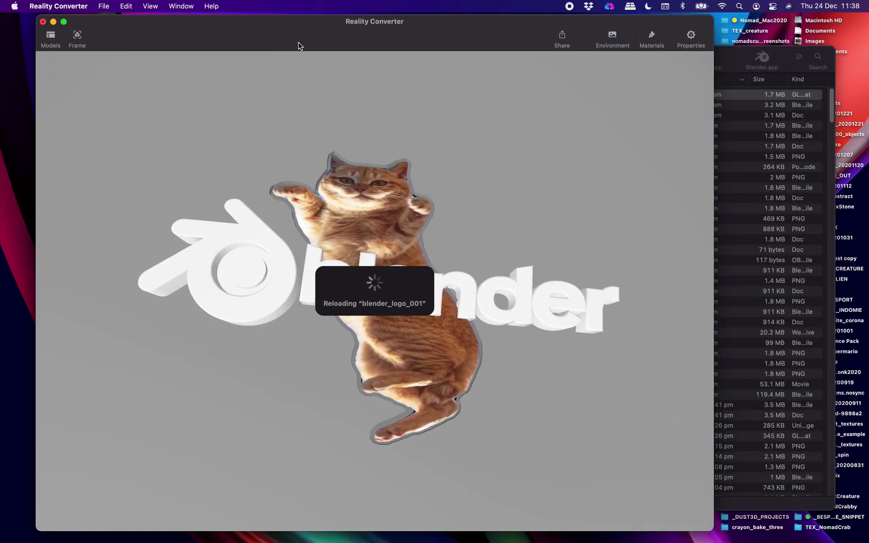
click(51, 42)
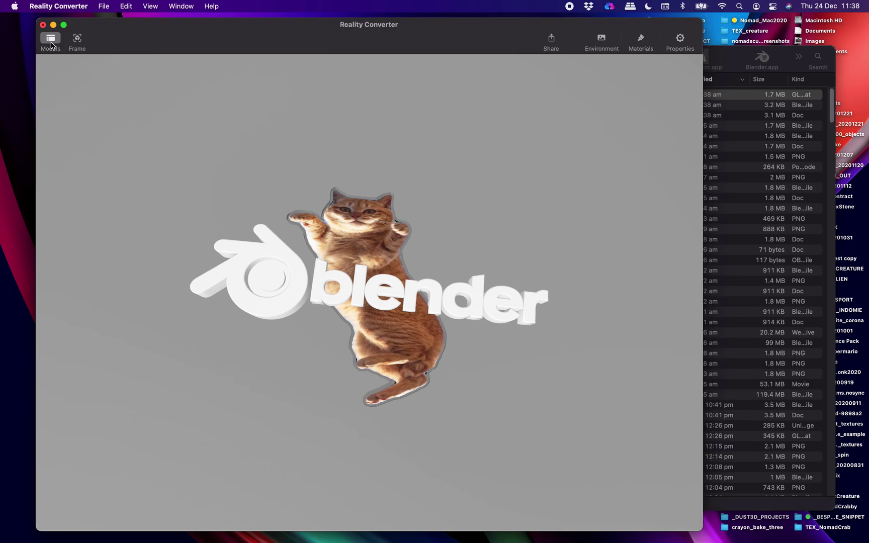
click(174, 70)
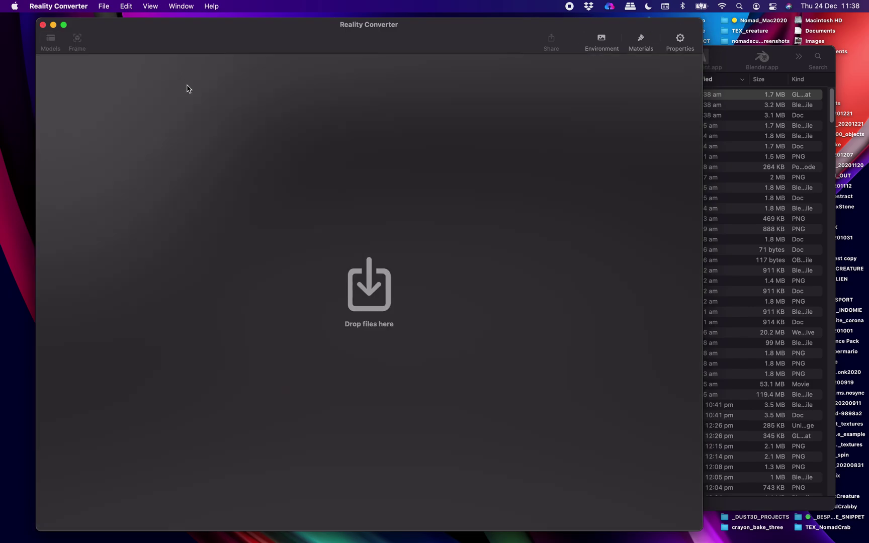
Load the newly exported blender_logo_001.glb into Reality Converter from the Finder file list and make the converter window narrower.
click(738, 48)
drag(475, 97, 196, 154)
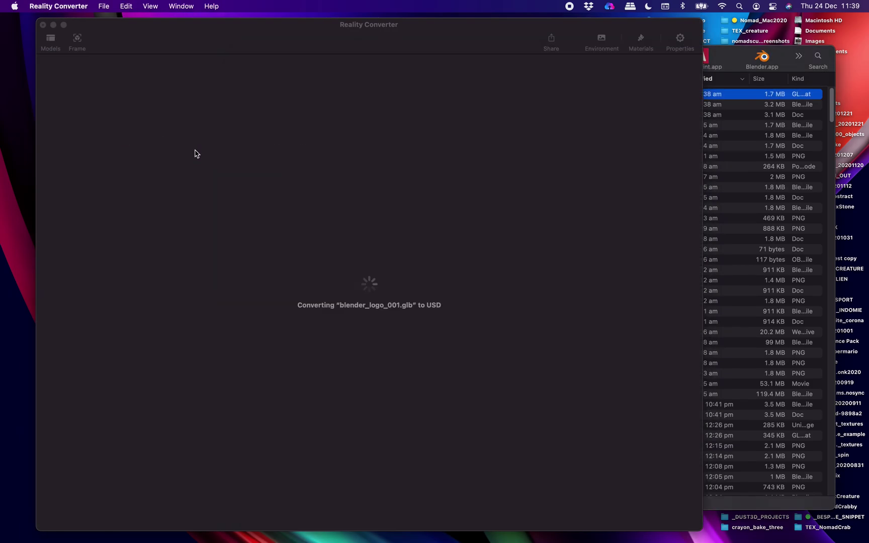
click(250, 38)
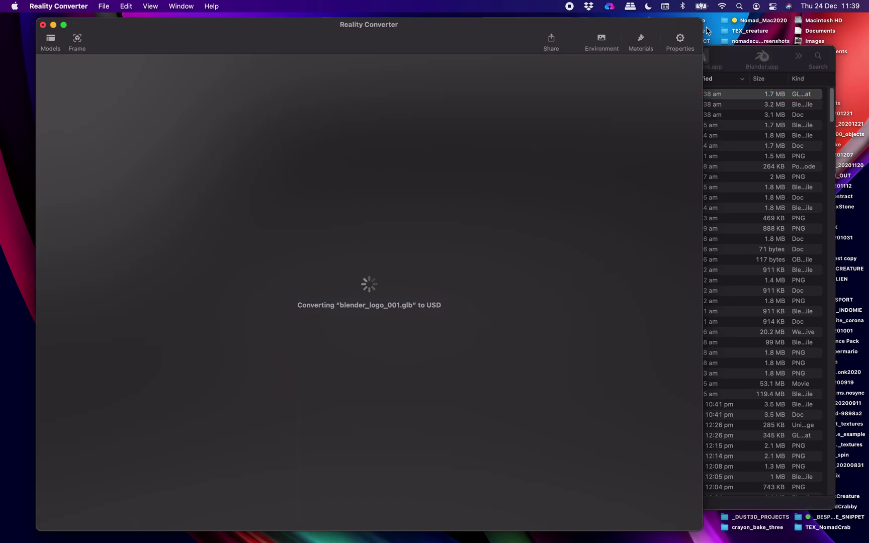
drag(703, 24, 637, 26)
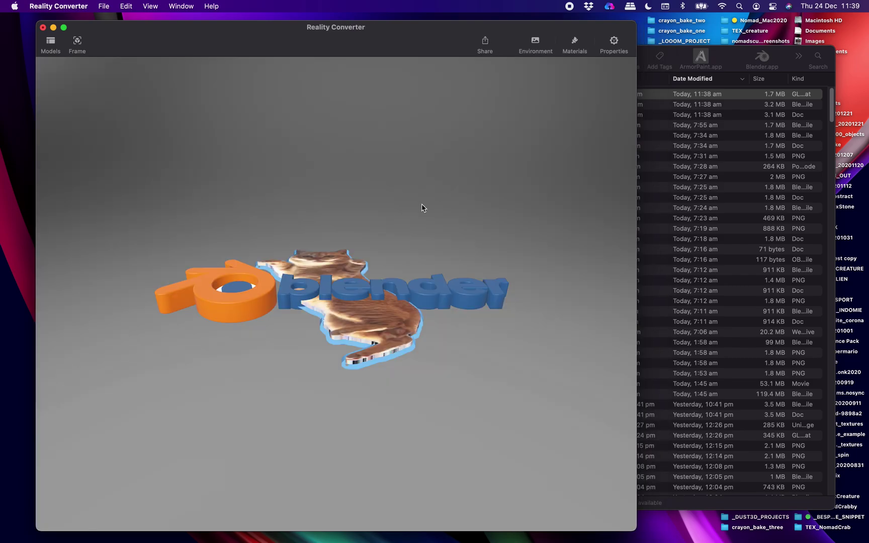
Check the cat sticker from other angles, switch to Blender and flip the normals of the Alpha cat outline mesh.
drag(400, 274, 397, 252)
drag(352, 383, 385, 371)
scroll(381, 361, down, 5)
key(ctrl+Right)
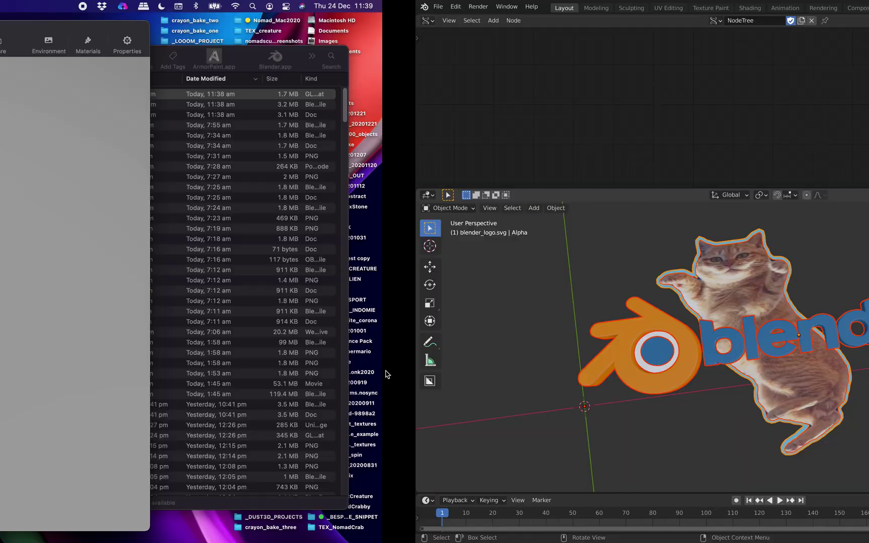
click(382, 307)
middle_drag(388, 294, 434, 285)
scroll(434, 284, up, 2)
key(Tab)
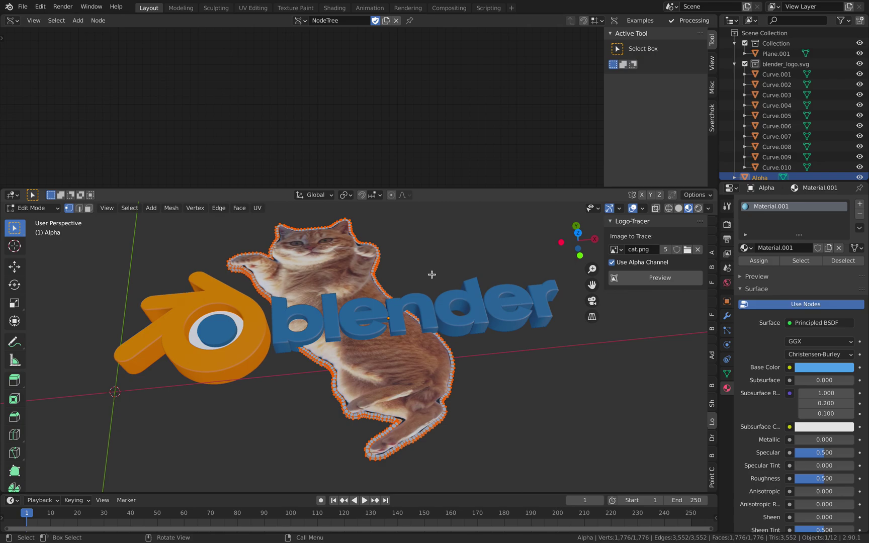
key(F3)
text(flip)
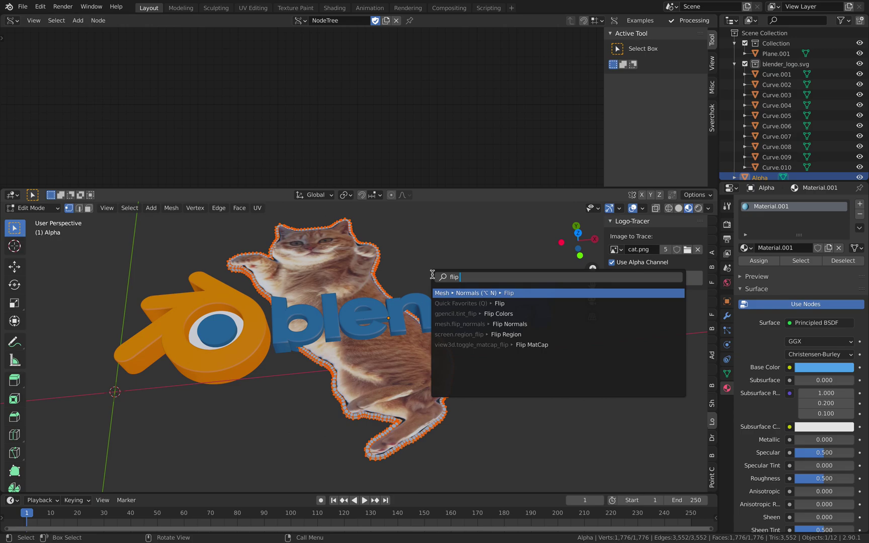
key(Return)
key(Tab)
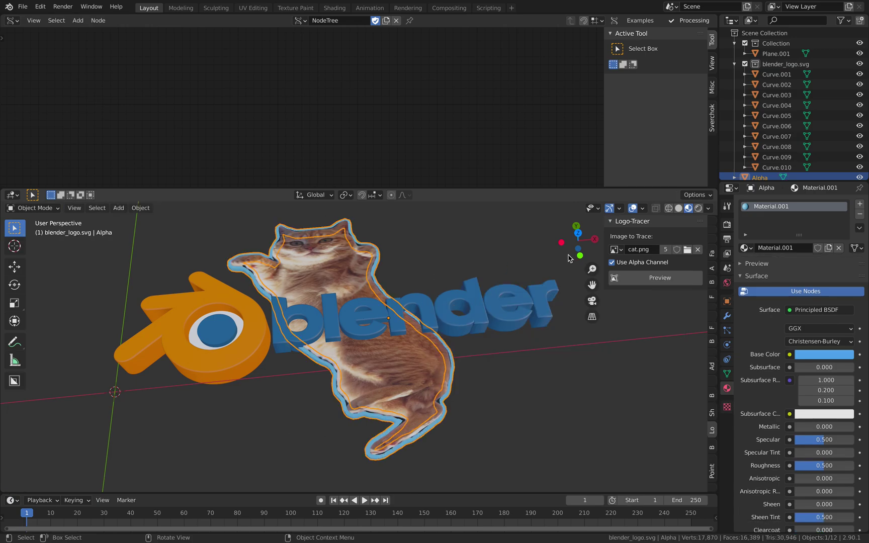
Check the normals with the Face Orientation overlay, leave the overlay off and save the file.
click(644, 209)
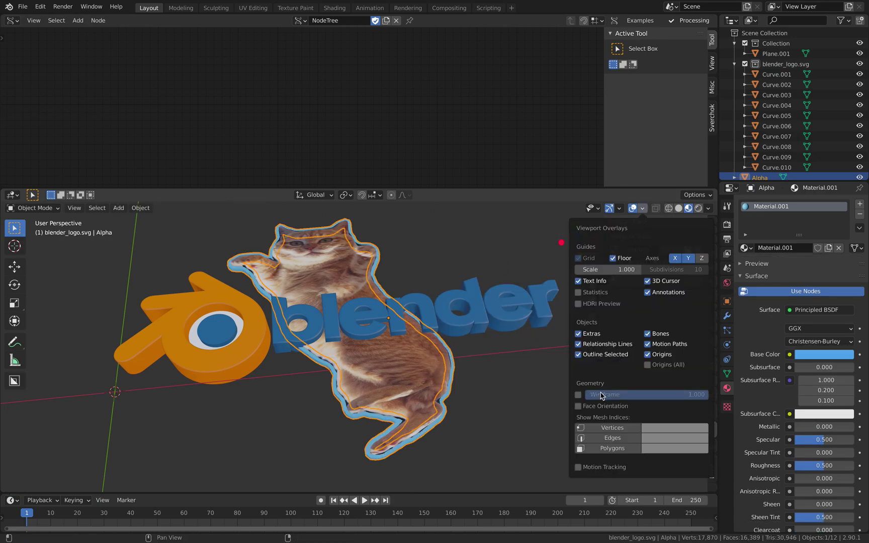
click(578, 406)
click(578, 406)
click(579, 407)
click(578, 407)
click(472, 276)
middle_drag(473, 277, 464, 295)
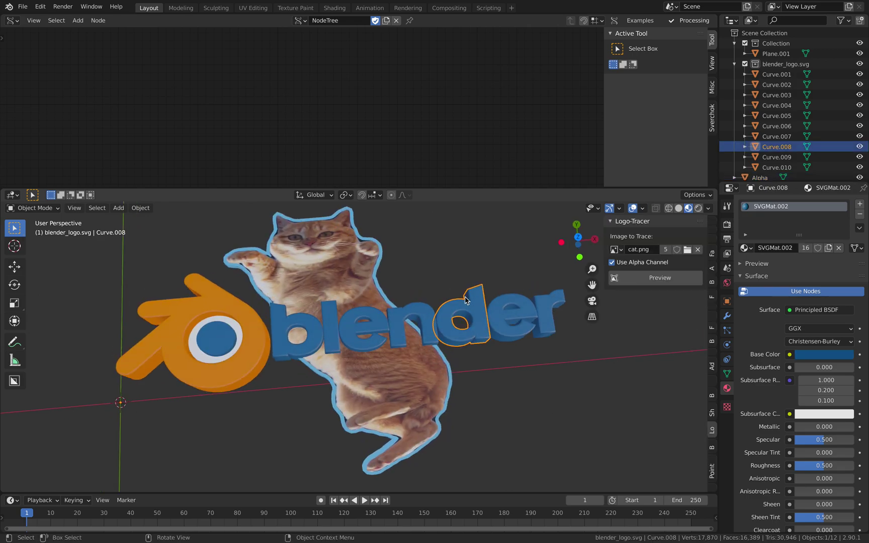
key(ctrl+s)
Change the Base Color of the Alpha cat outline to yellow with HSV 0.130, 0.967, 0.906 and deselect everything.
click(397, 284)
click(381, 288)
middle_drag(381, 288, 439, 295)
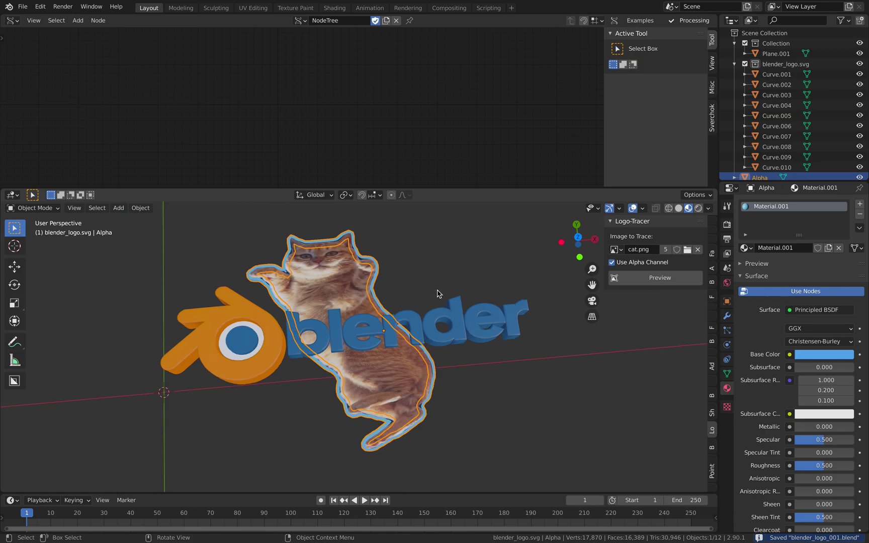
click(806, 358)
drag(785, 255, 773, 270)
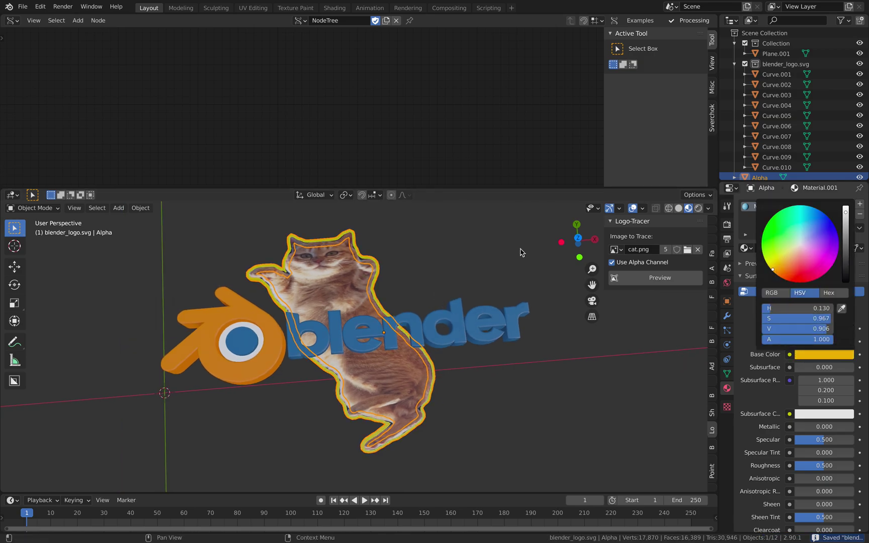
key(a)
key(a)
middle_drag(437, 286, 433, 301)
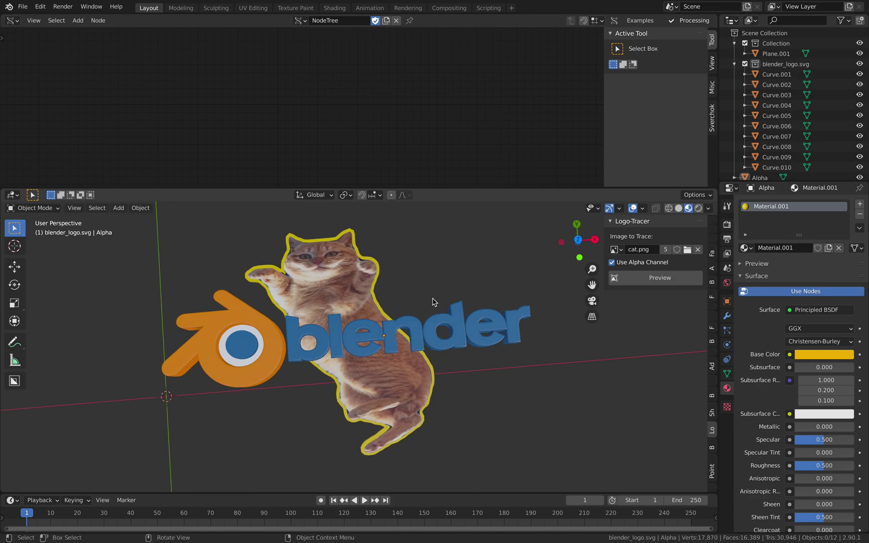
Save the file with all objects selected and export them as glTF Binary (.glb) named blender_logo_001 to the Desktop.
key(a)
key(super+s)
click(23, 7)
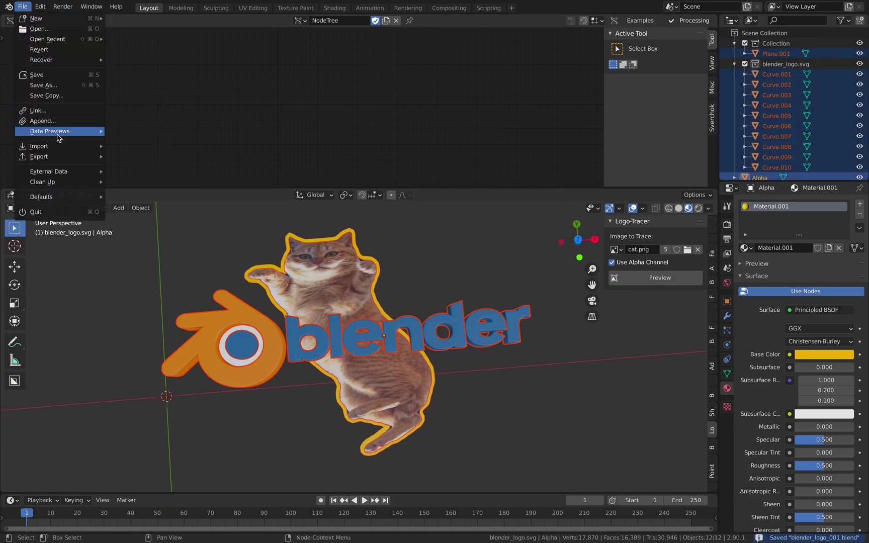
mouse_move(53, 157)
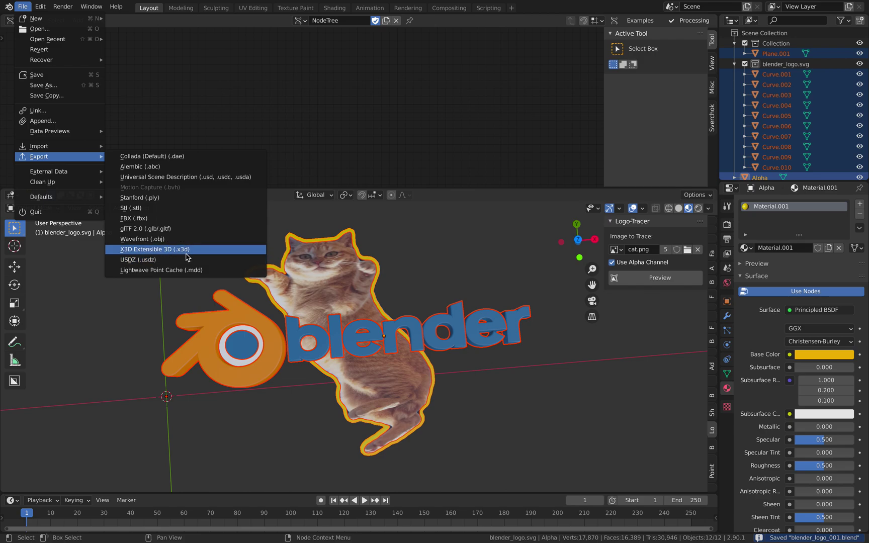
click(190, 230)
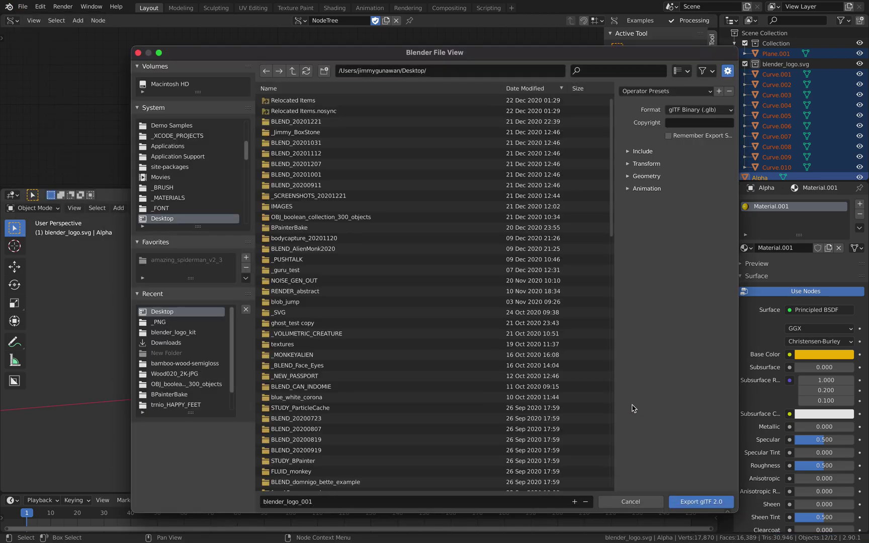
key(Escape)
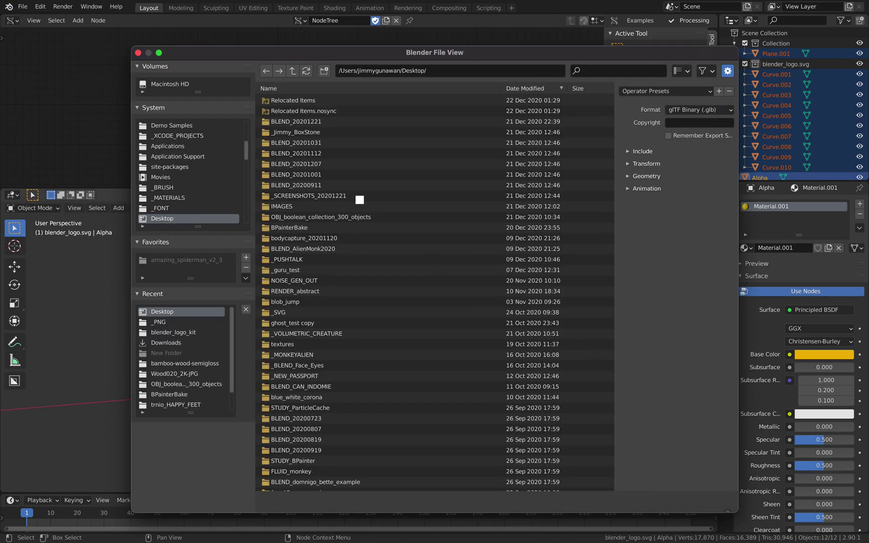
Switch to Reality Converter, replace the loaded model with the re-exported blender_logo_001.glb and inspect it up close.
key(ctrl+Left)
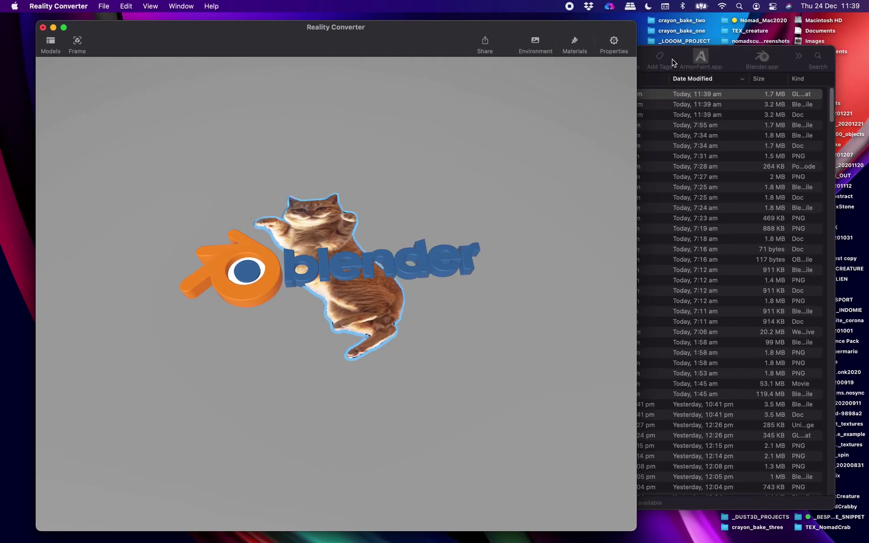
click(674, 61)
click(51, 43)
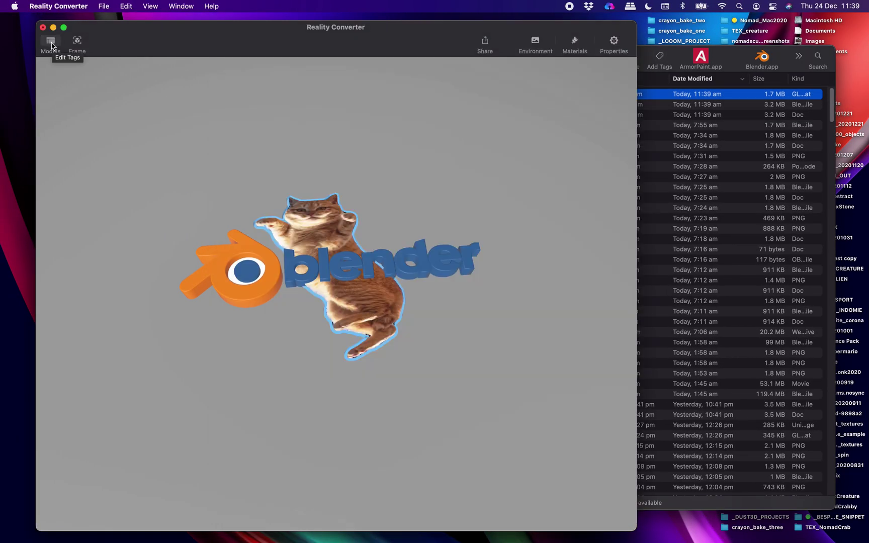
click(174, 73)
click(422, 95)
drag(423, 96, 202, 57)
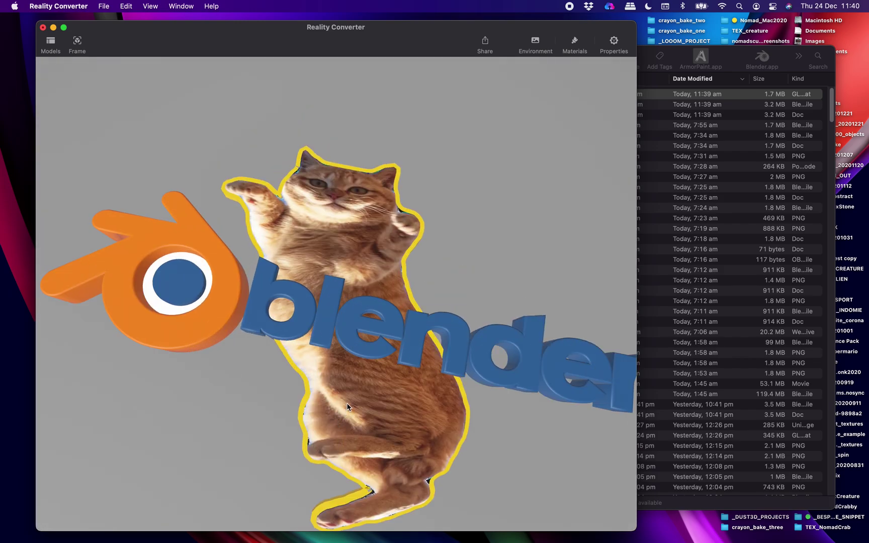
drag(325, 434, 355, 305)
scroll(324, 337, up, 8)
scroll(320, 299, down, 5)
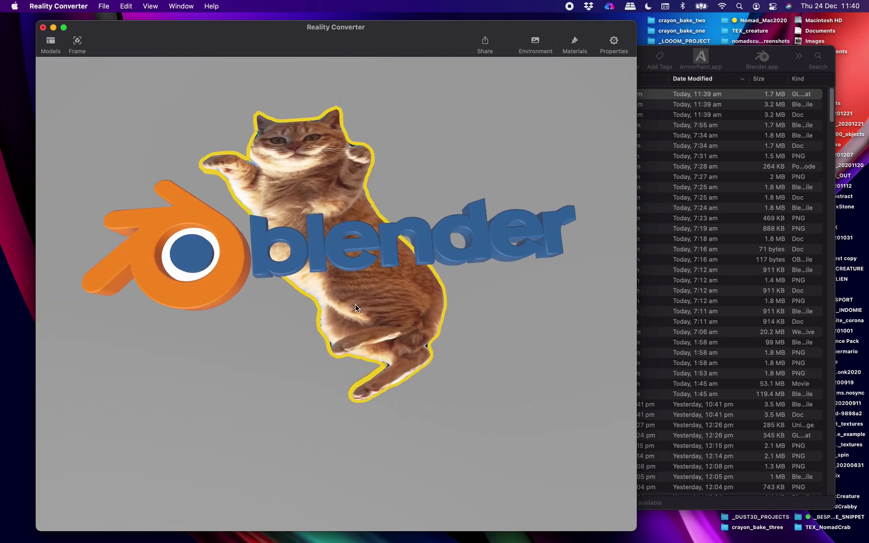